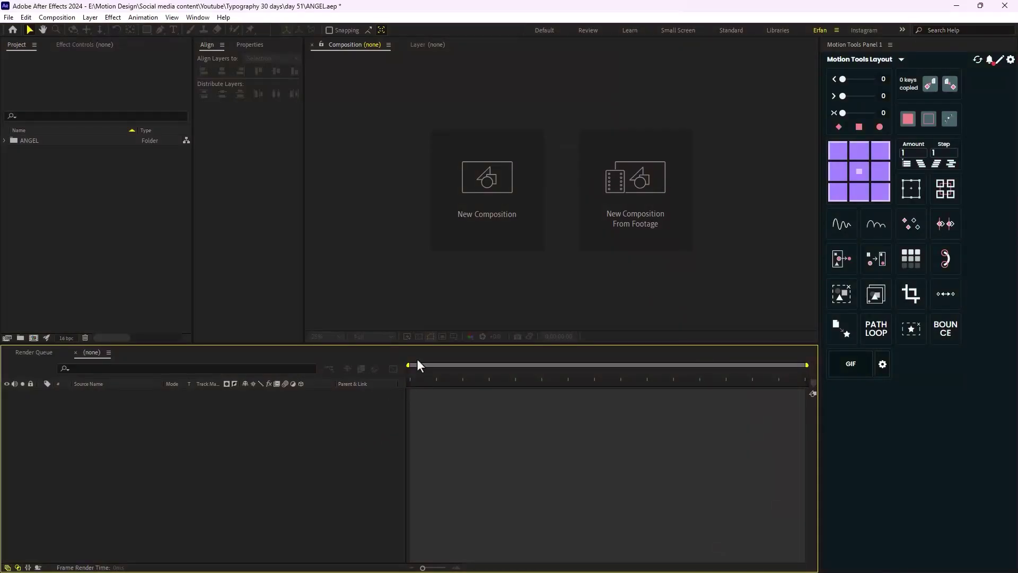
# Step: Examine the ANGEL project folder's contents, including the grunge and paper texture images in Assets and the Main folder
pyautogui.click(4, 141)
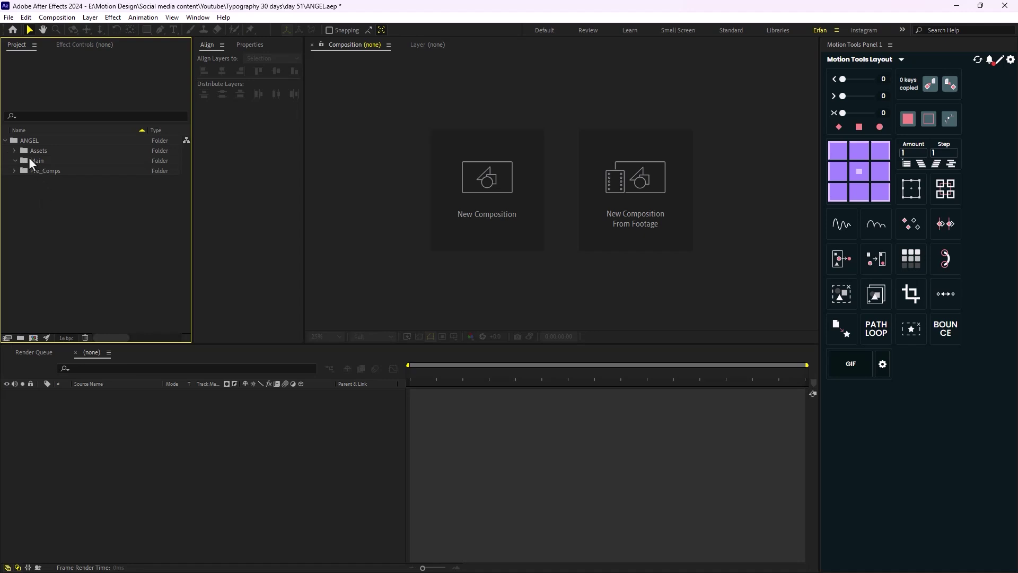
pyautogui.click(14, 151)
pyautogui.click(49, 160)
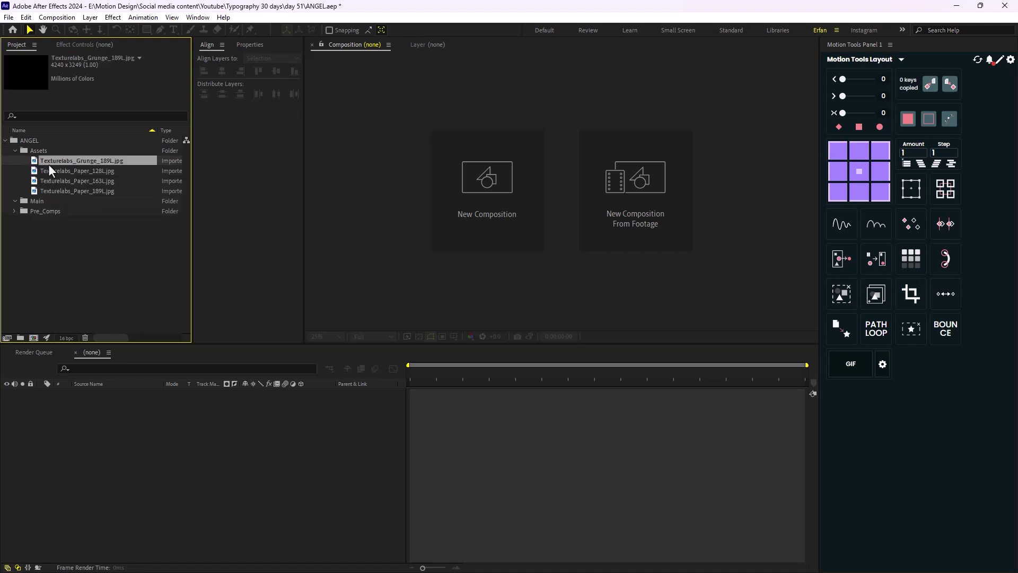
pyautogui.click(54, 170)
pyautogui.click(59, 181)
pyautogui.click(67, 190)
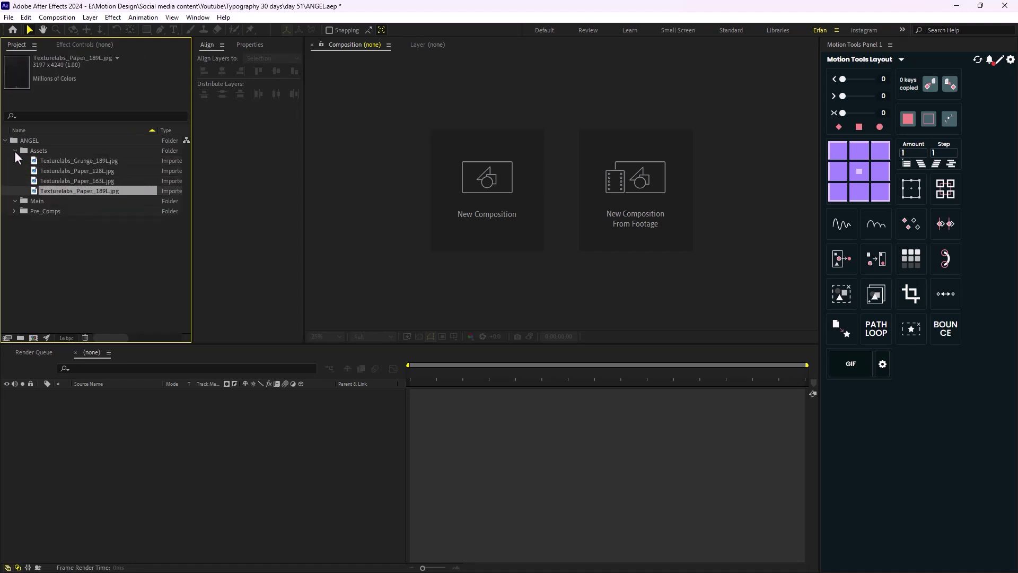
pyautogui.click(14, 150)
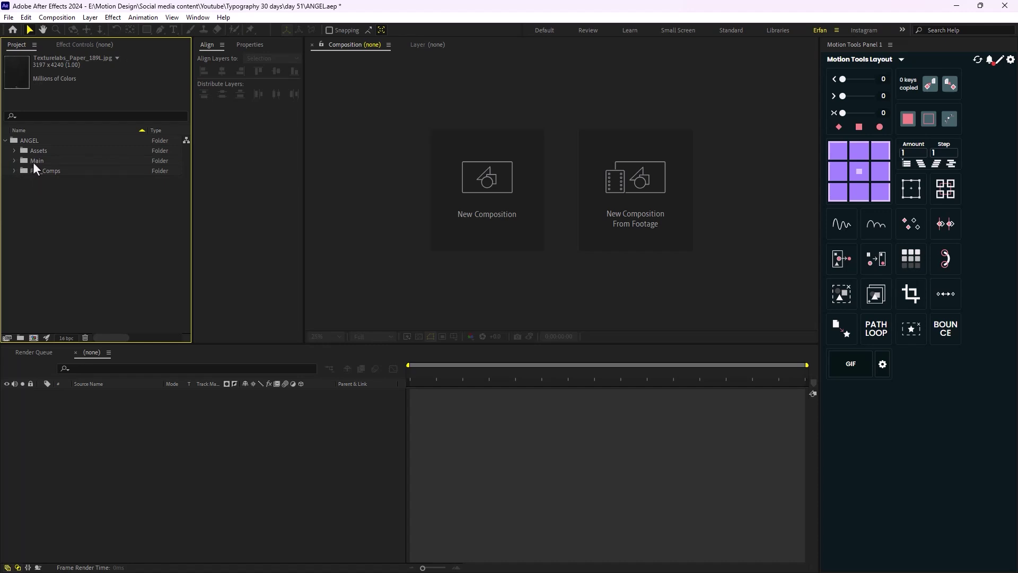
pyautogui.click(35, 161)
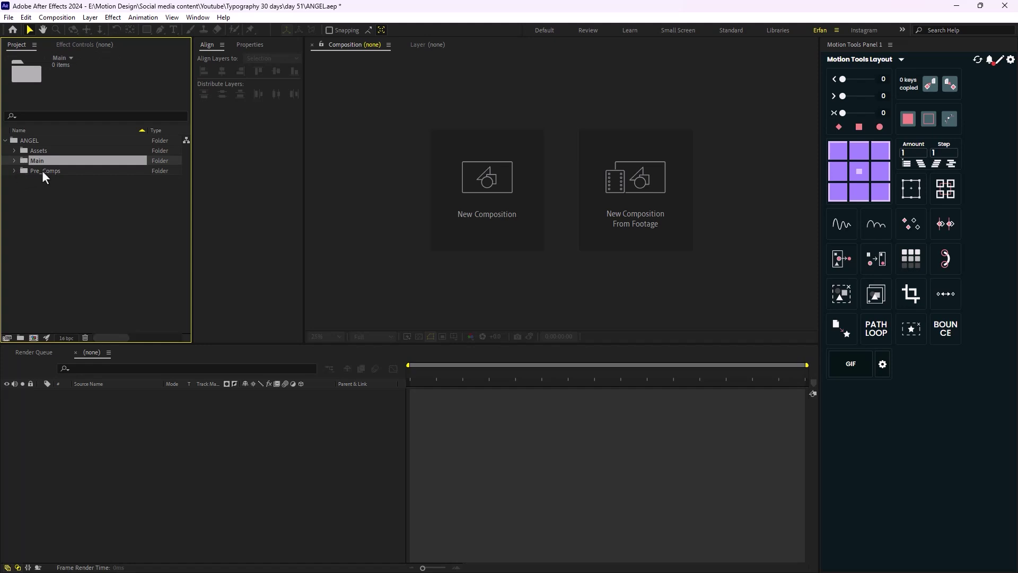
# Step: Create a 1920 x 1920 px, 24 fps, 10-second composition named 00 in the Pre_Comps folder
pyautogui.click(48, 172)
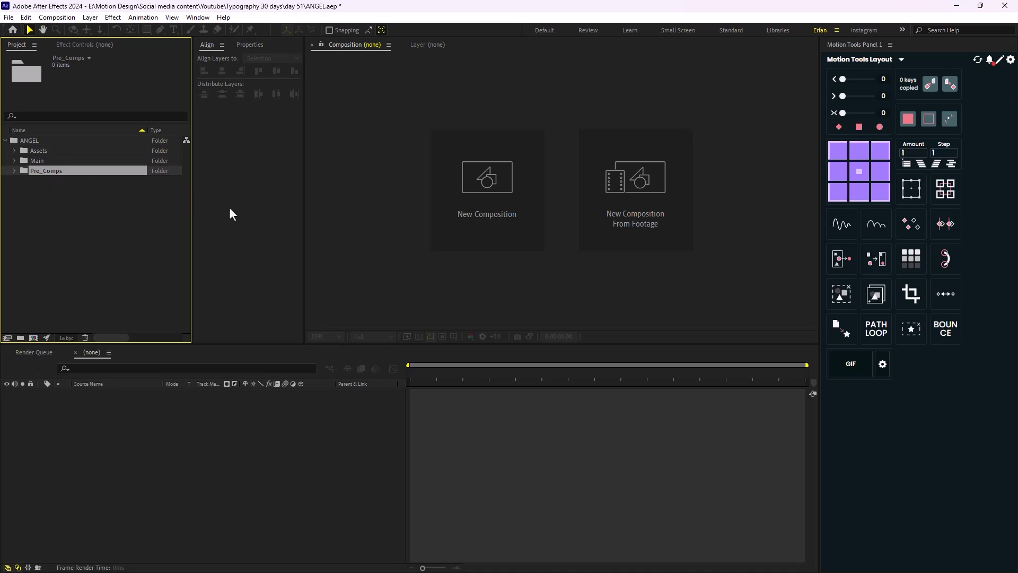
pyautogui.click(478, 197)
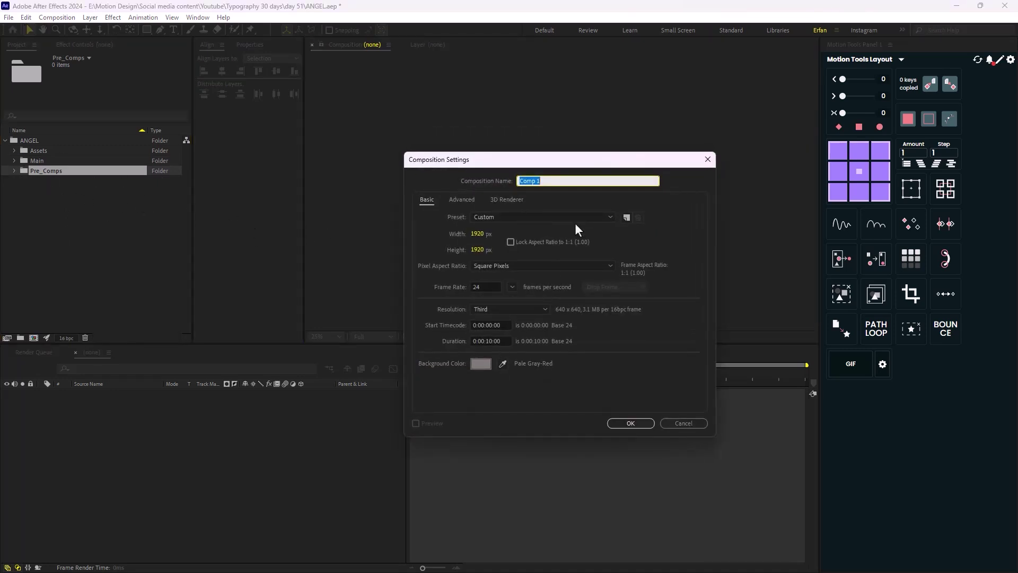
pyautogui.write('00')
pyautogui.click(626, 424)
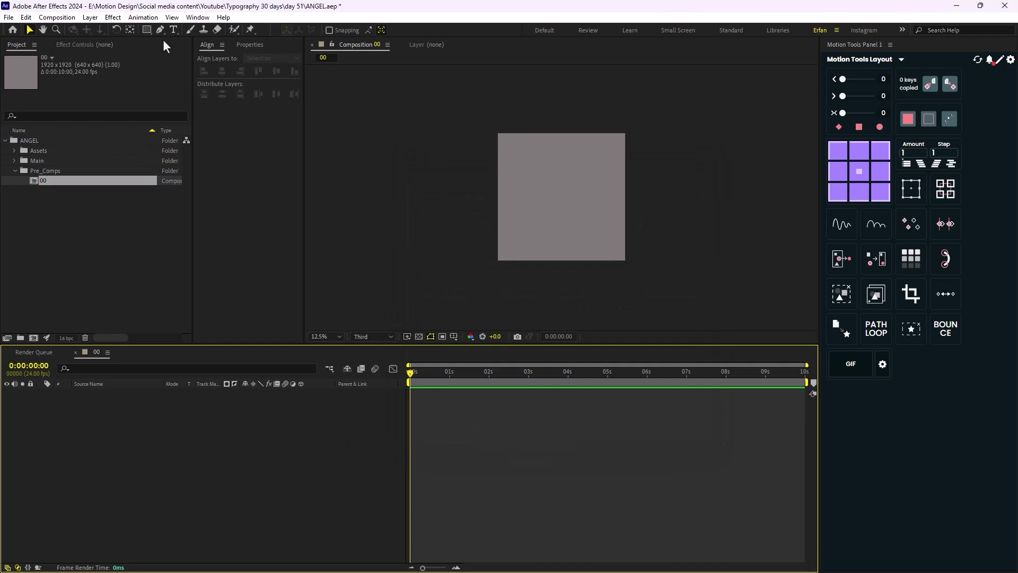
# Step: Add a text layer reading ANGEL to composition 00
pyautogui.click(173, 30)
pyautogui.click(534, 204)
pyautogui.write('AN')
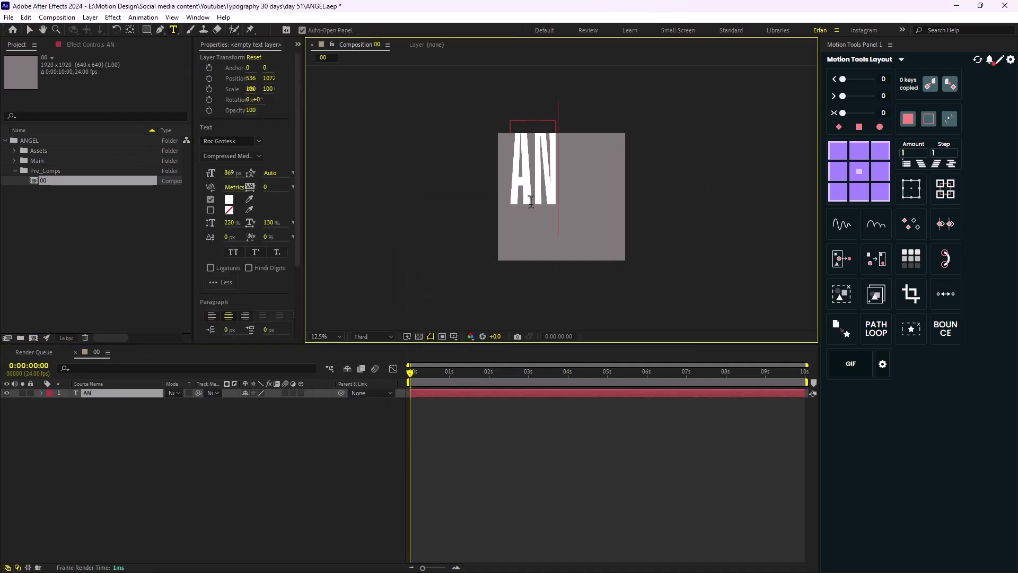
pyautogui.write('GEL')
pyautogui.click(30, 29)
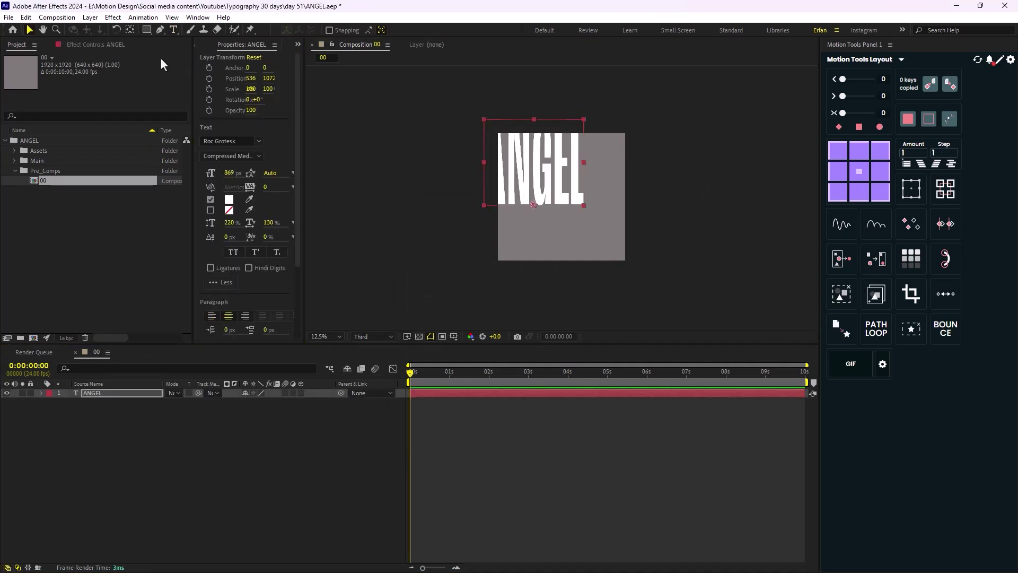
# Step: Center the ANGEL text horizontally and vertically in the composition
pyautogui.click(207, 45)
pyautogui.click(222, 71)
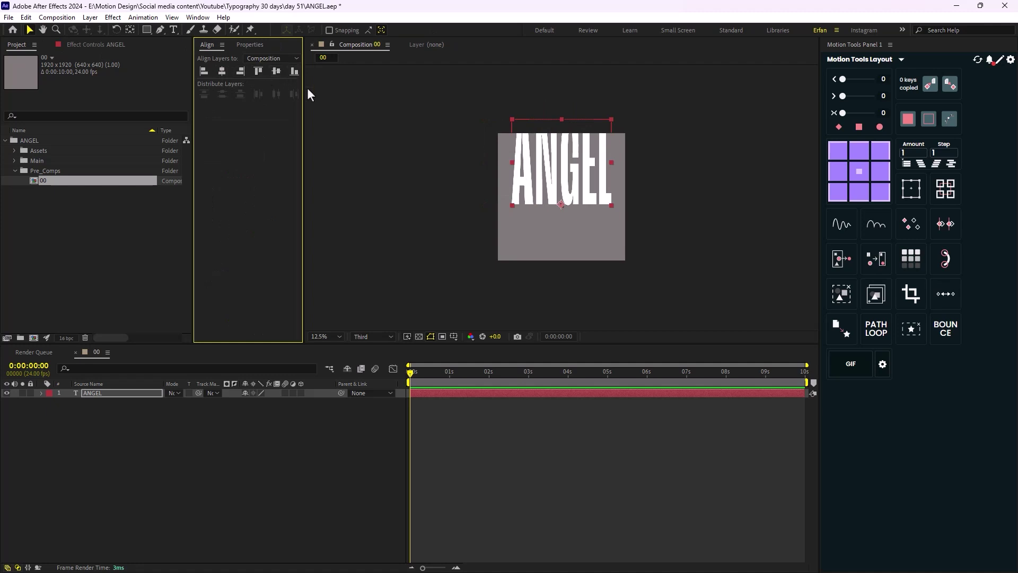
pyautogui.click(277, 73)
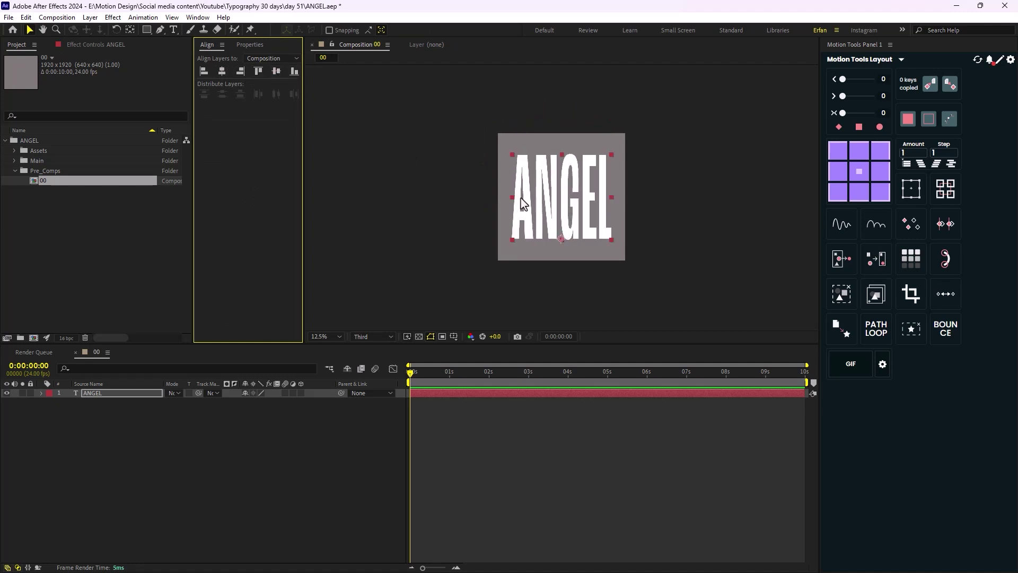
pyautogui.scroll(1, 552, 207)
pyautogui.scroll(-1, 551, 206)
# Step: Create shapes from the ANGEL text layer and delete the original text layer
pyautogui.rightClick(104, 393)
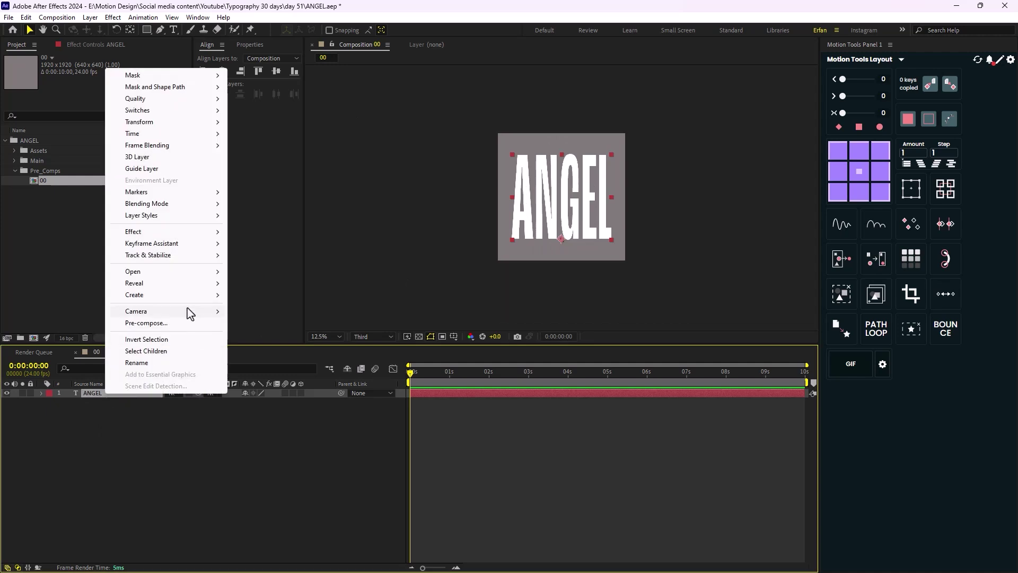
pyautogui.moveTo(194, 295)
pyautogui.click(267, 306)
pyautogui.click(118, 403)
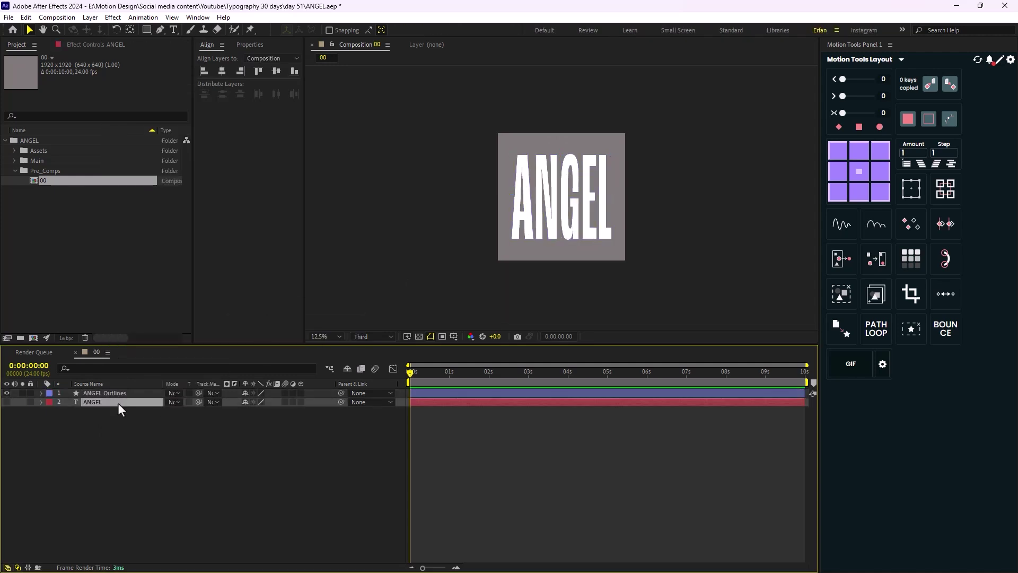
pyautogui.press('Delete')
# Step: Apply the Wave Warp effect to the ANGEL Outlines layer
pyautogui.click(119, 393)
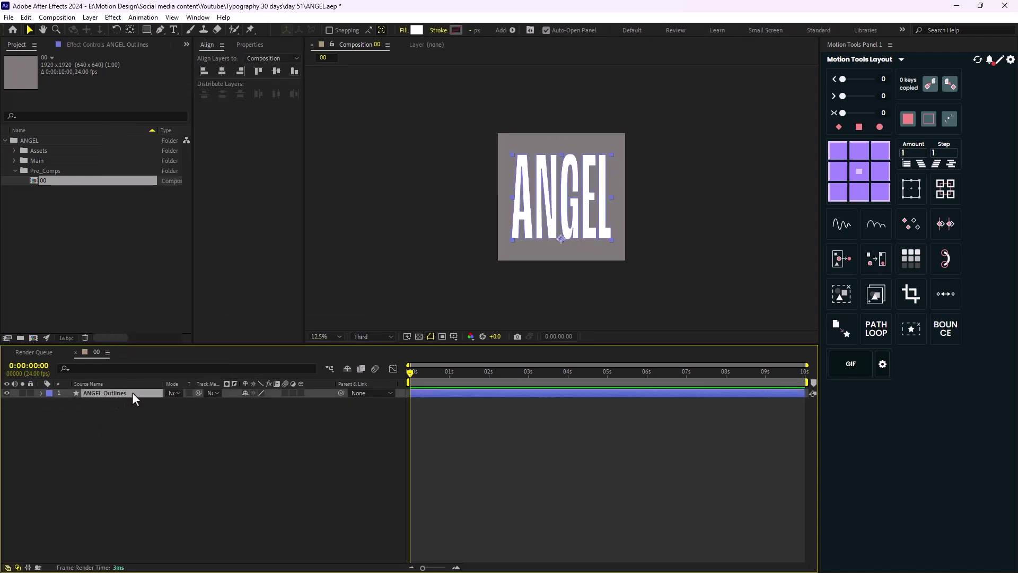
pyautogui.hotkey('ctrl', 'space')
pyautogui.write('wave w')
pyautogui.click(112, 418)
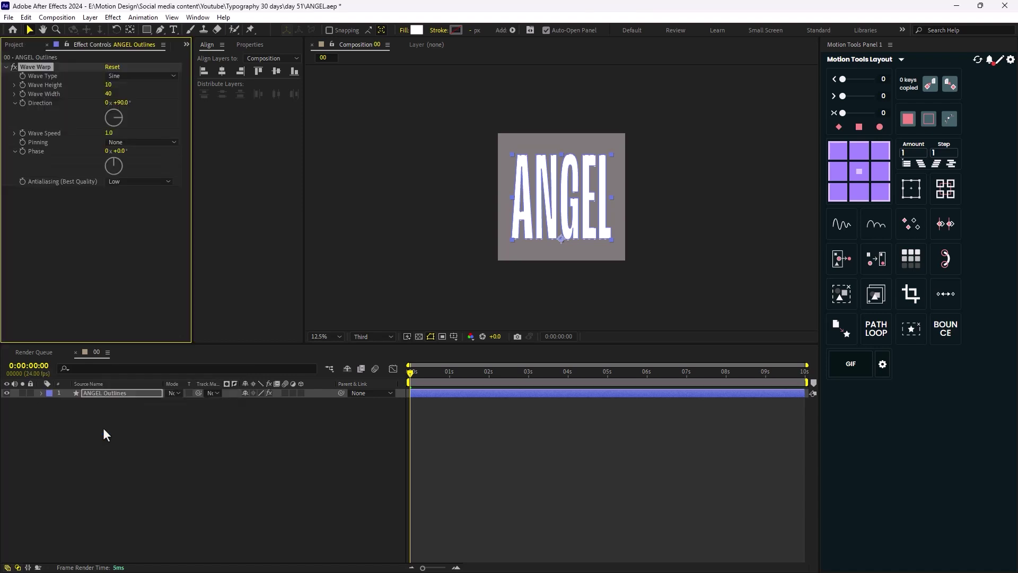
# Step: Set the Wave Warp type to Sawtooth, wave height to 40 and wave width to 200, and preview the animation
pyautogui.press('.')
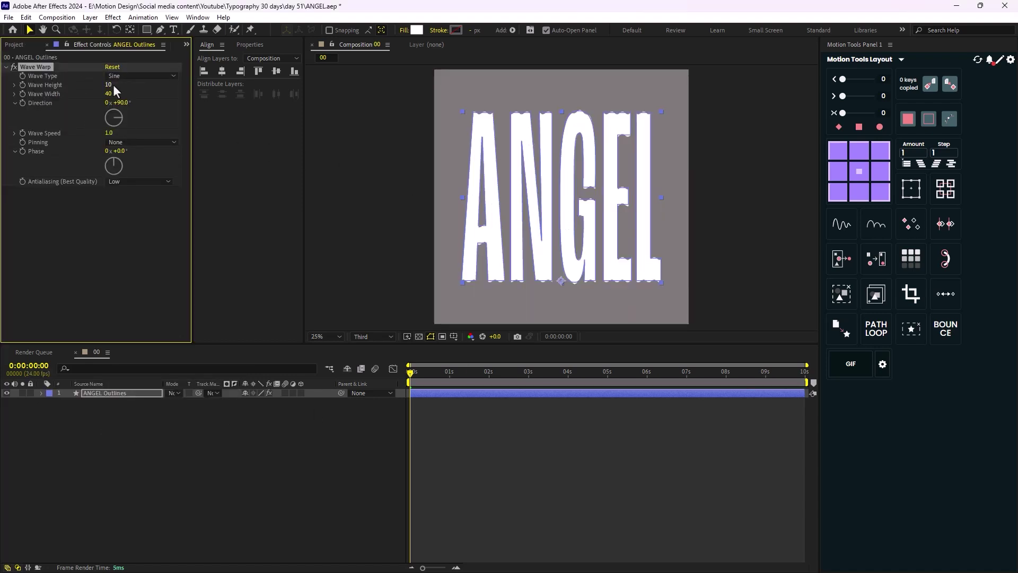
pyautogui.click(137, 76)
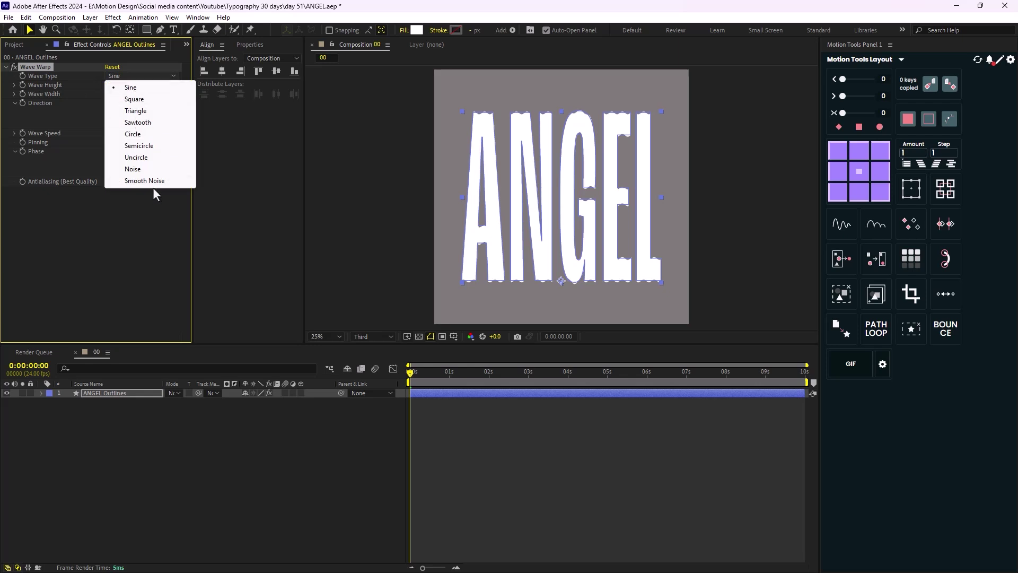
pyautogui.click(144, 123)
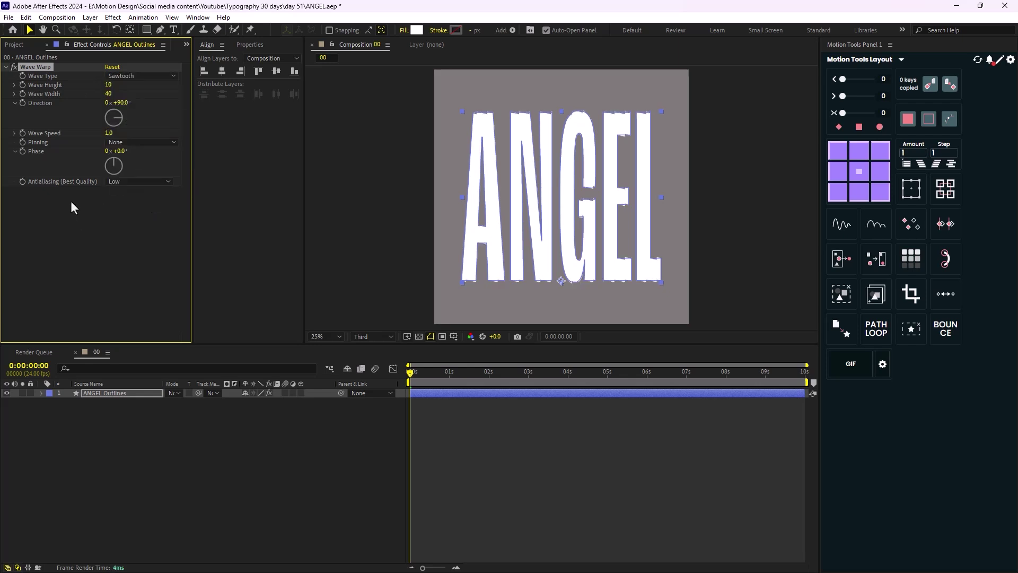
pyautogui.click(108, 85)
pyautogui.write('40')
pyautogui.press('Return')
pyautogui.click(106, 94)
pyautogui.write('200')
pyautogui.press('Return')
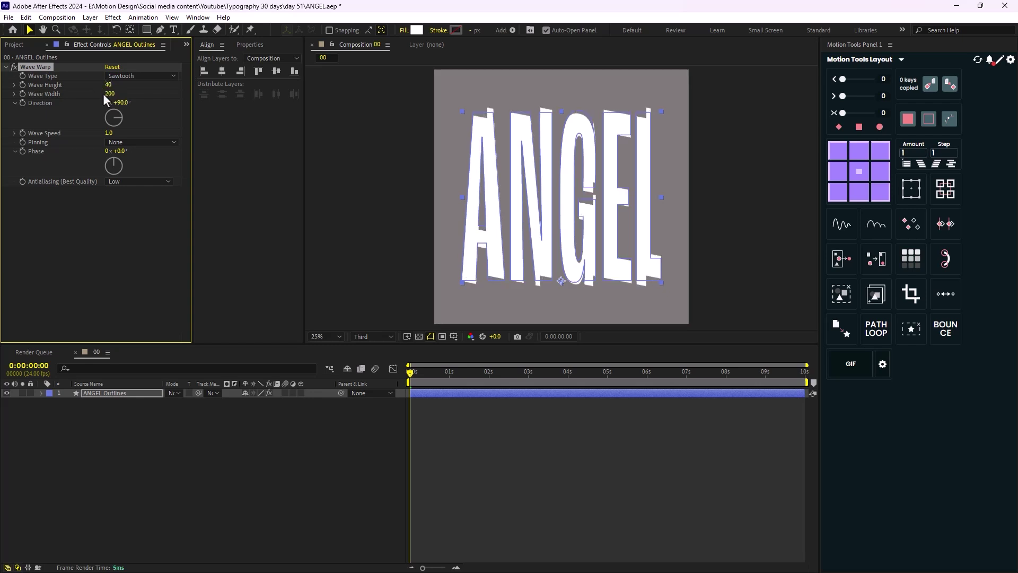
pyautogui.press('space')
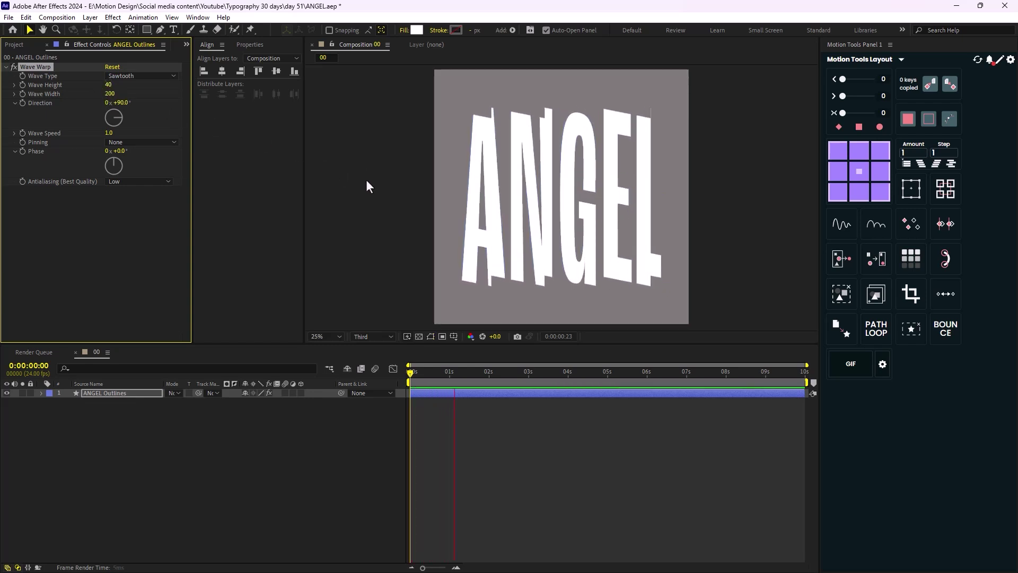
pyautogui.click(451, 380)
pyautogui.moveTo(453, 382); pyautogui.dragTo(343, 366)
# Step: Set the Wave Warp direction to 45° and pinning to All Edges, and play back the result
pyautogui.click(120, 102)
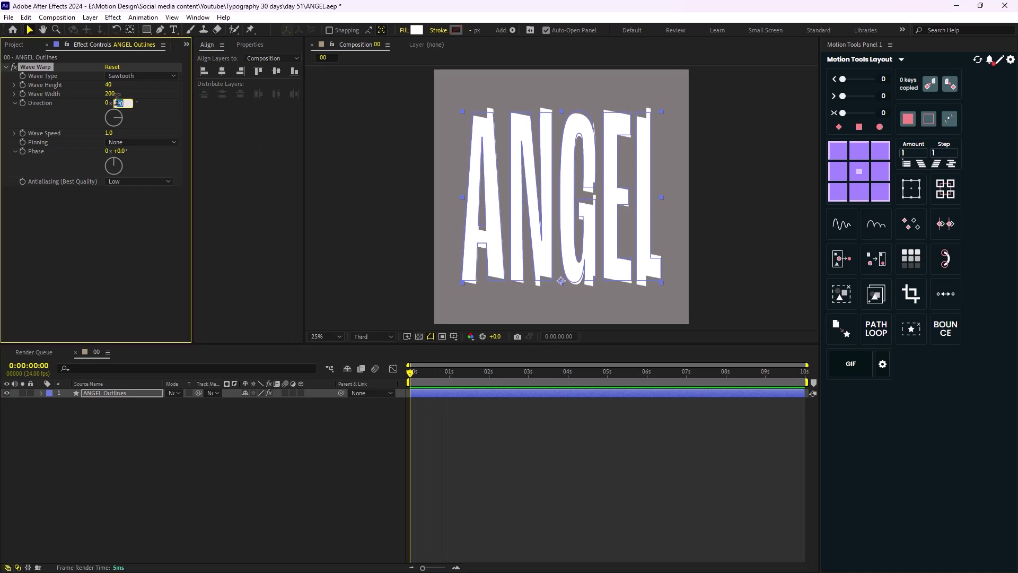
pyautogui.write('45')
pyautogui.press('Return')
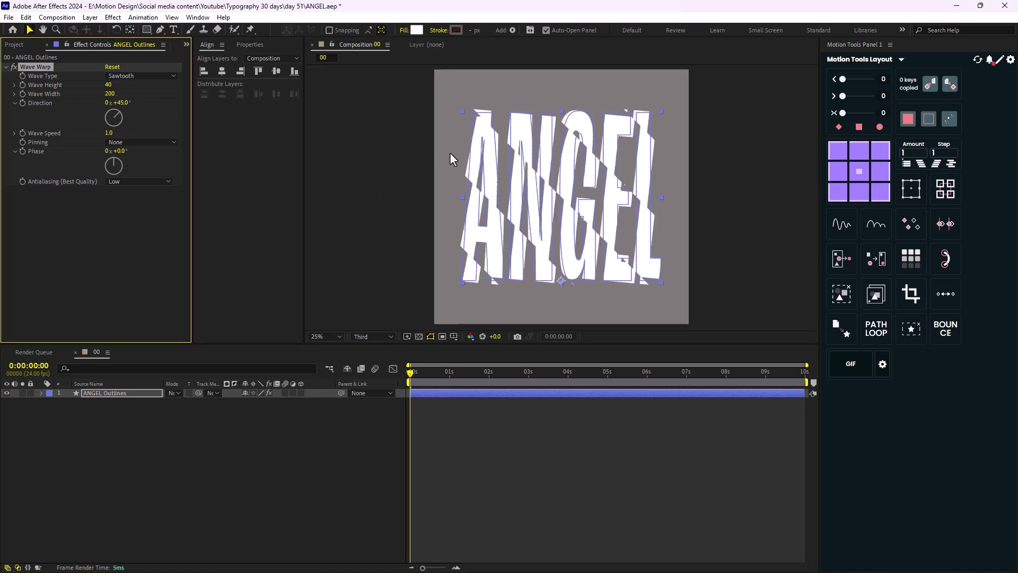
pyautogui.click(133, 143)
pyautogui.click(153, 167)
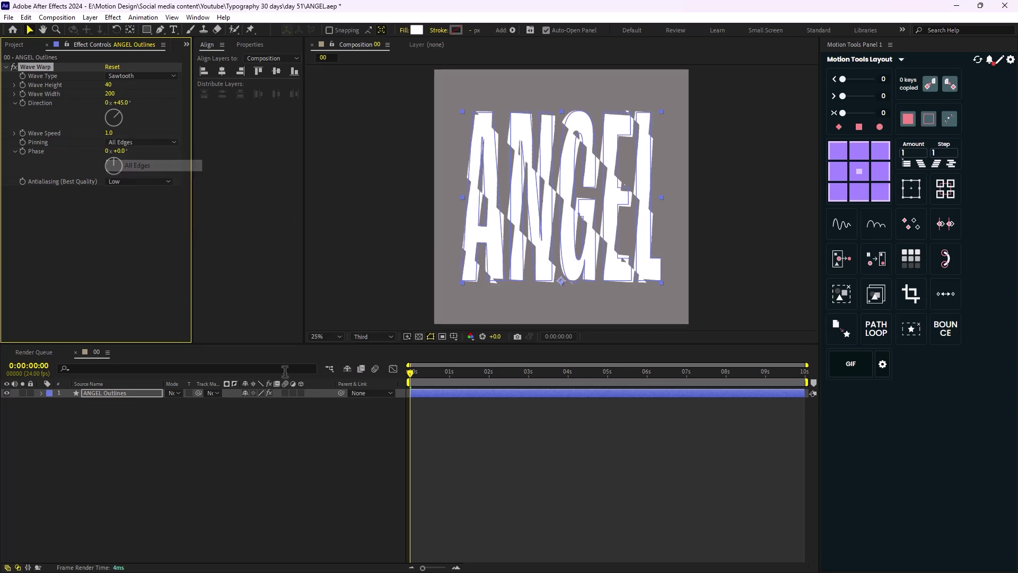
pyautogui.click(296, 439)
pyautogui.press('space')
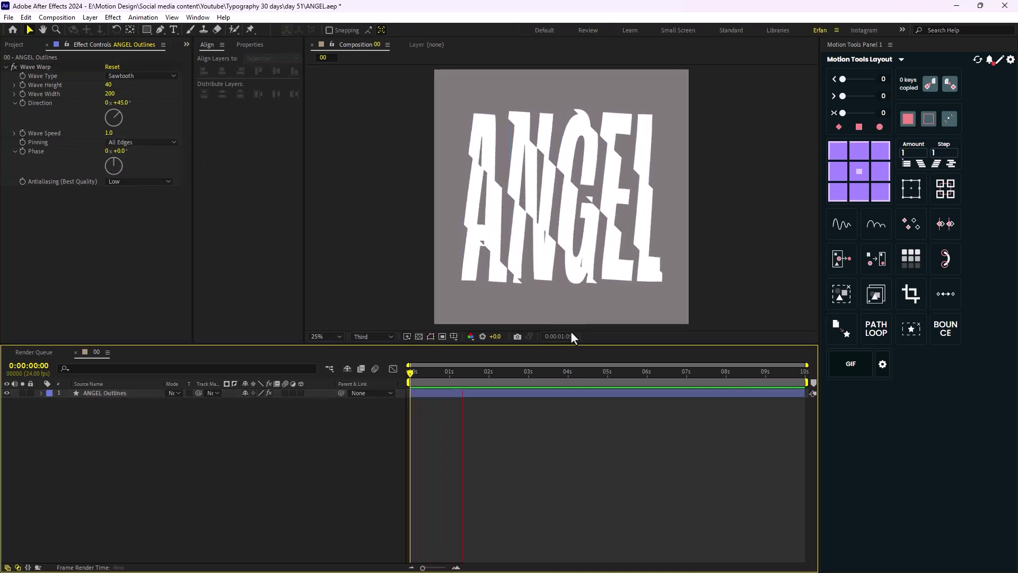
pyautogui.press('space')
pyautogui.press('space')
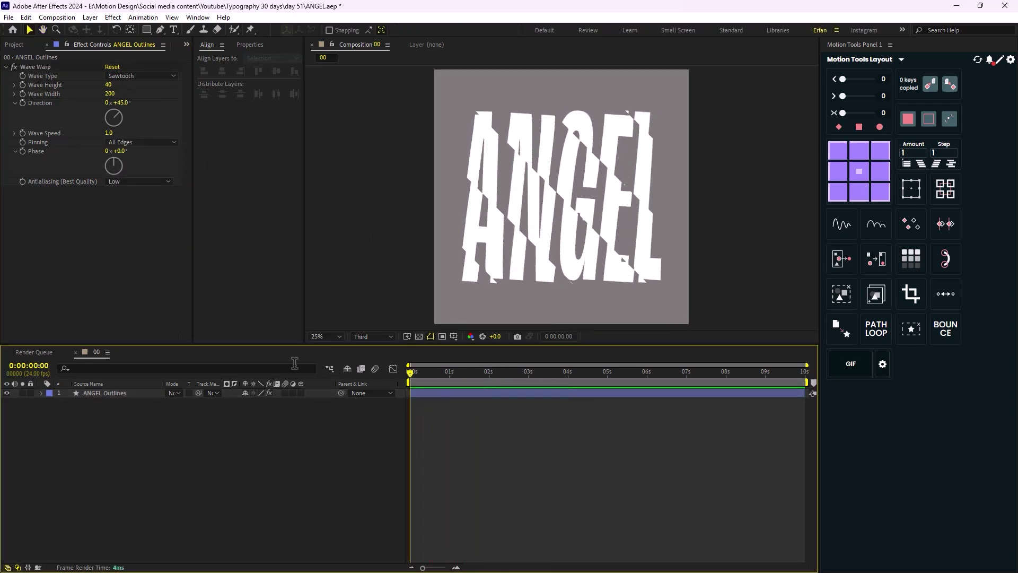
# Step: Add a Gaussian Blur to the ANGEL Outlines layer with a blurriness of 20
pyautogui.click(111, 395)
pyautogui.press('.')
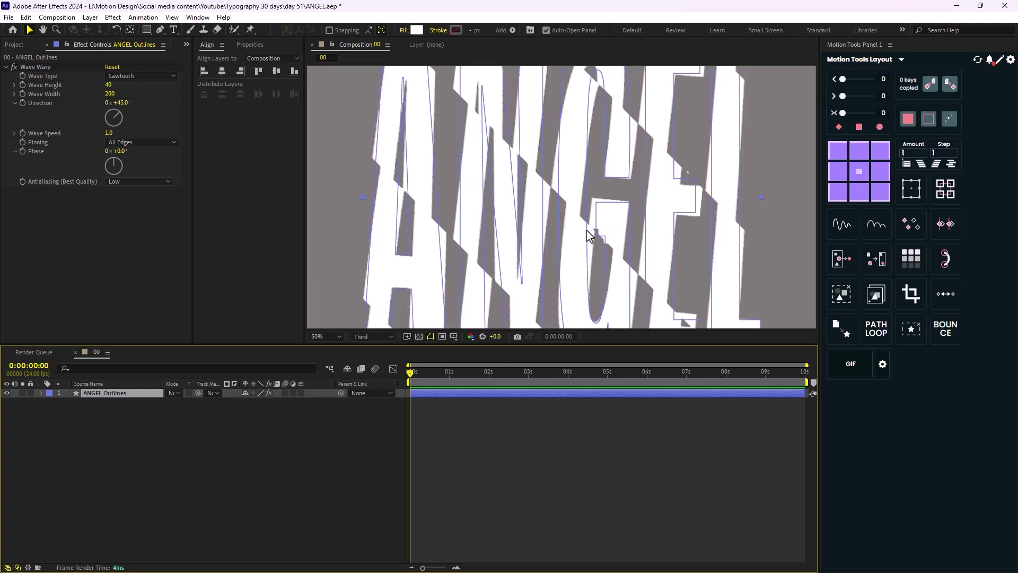
pyautogui.hotkey('ctrl', 'space')
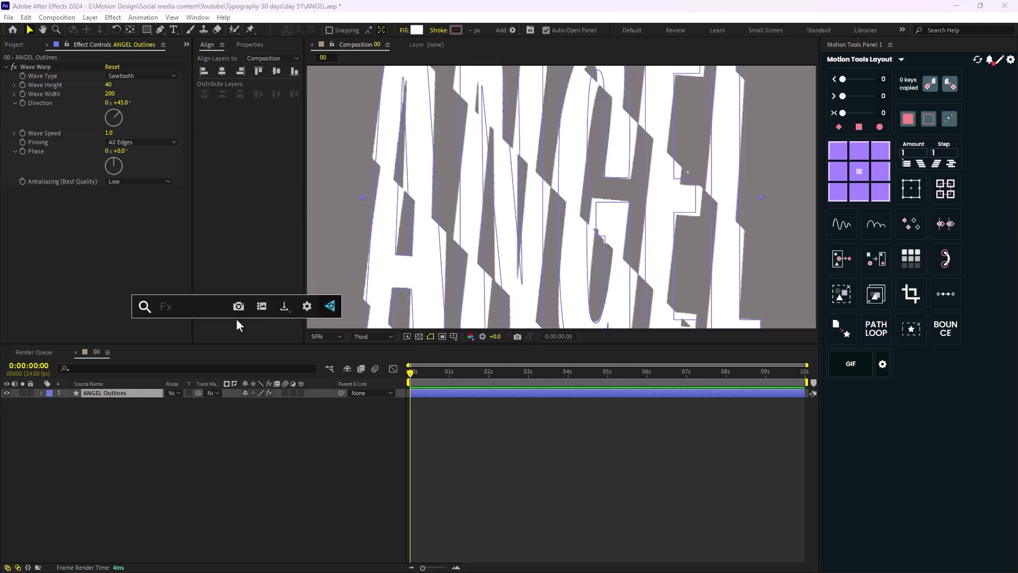
pyautogui.write('gaus')
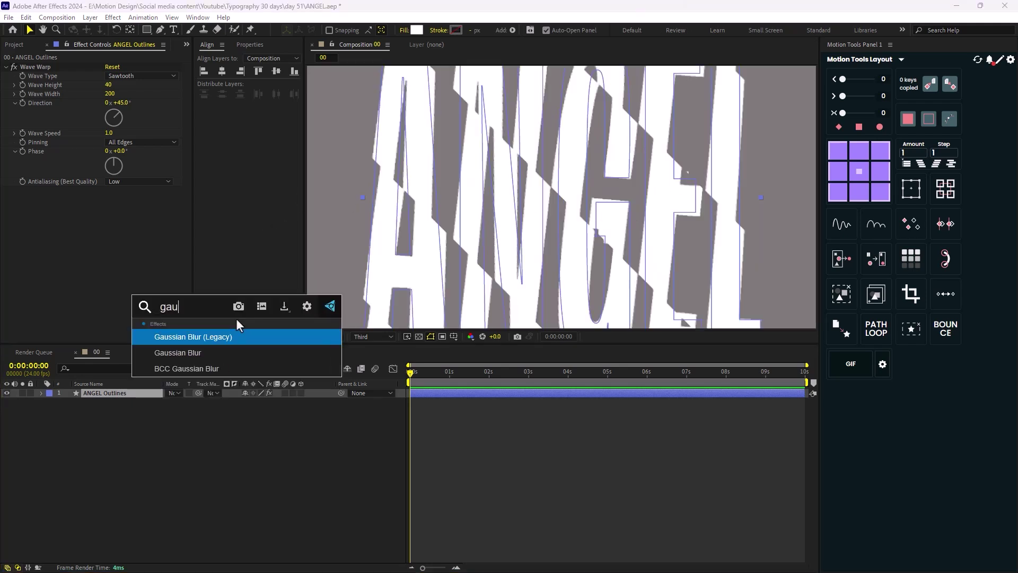
pyautogui.press('Down')
pyautogui.press('Return')
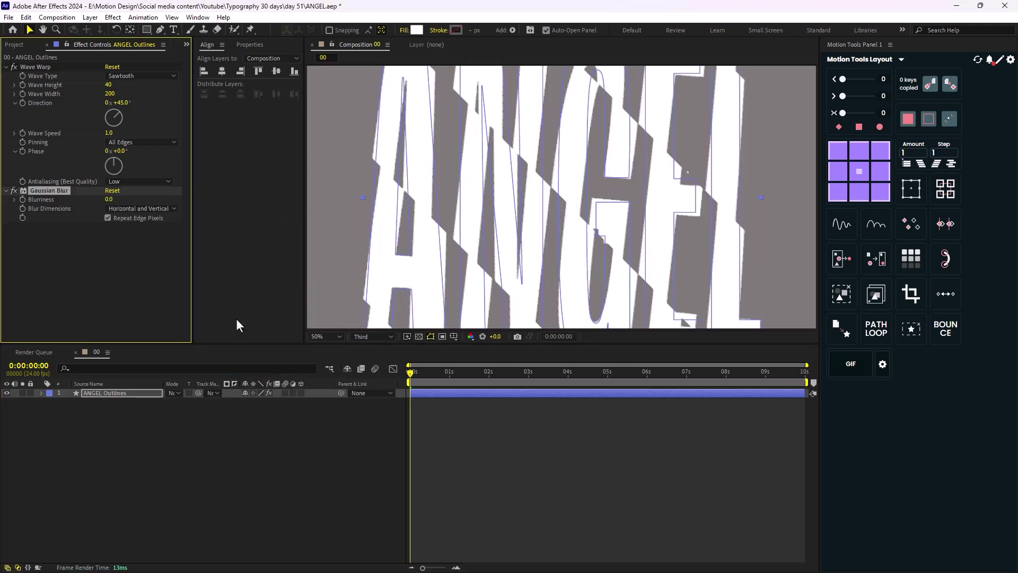
pyautogui.click(102, 199)
pyautogui.write('20')
pyautogui.press('Return')
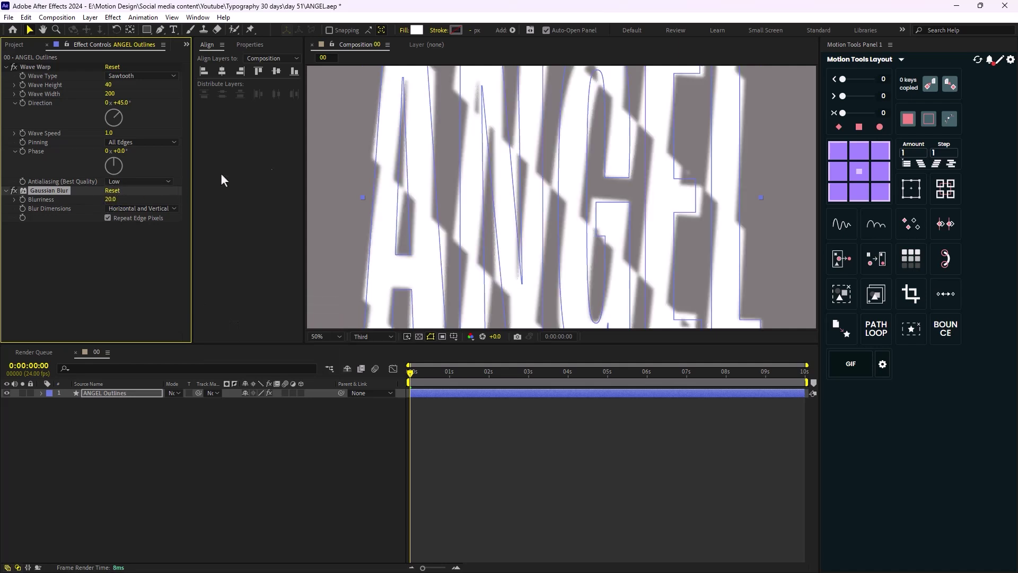
# Step: Add a Curves effect to the ANGEL Outlines layer and set its channel to Alpha
pyautogui.hotkey('ctrl', 'space')
pyautogui.write('cur')
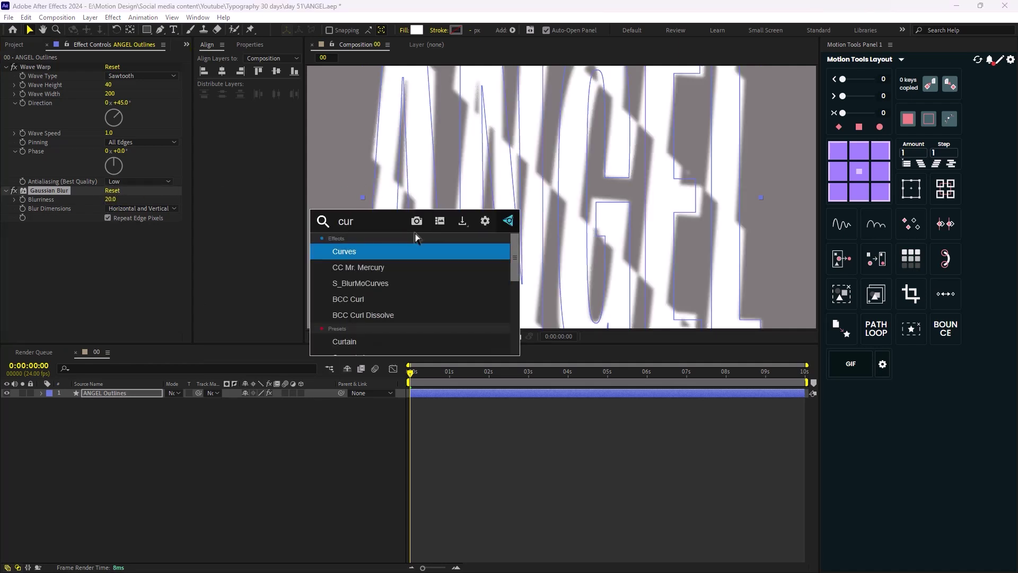
pyautogui.press('Return')
pyautogui.click(131, 141)
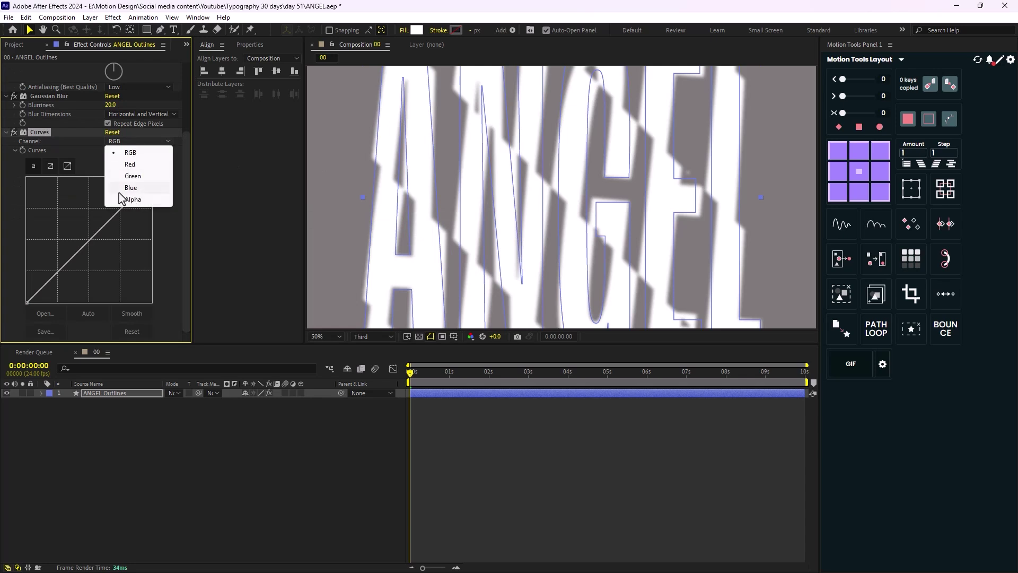
pyautogui.click(143, 202)
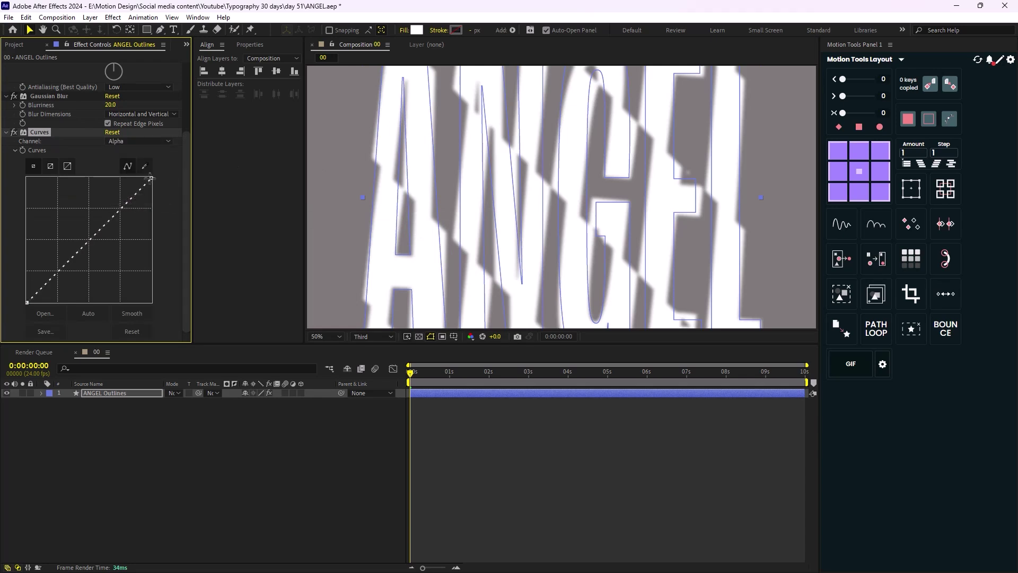
# Step: Steepen the Alpha curve to near vertical by moving its white and black points to the horizontal middle, and inspect the letter edges
pyautogui.moveTo(151, 179); pyautogui.dragTo(91, 178)
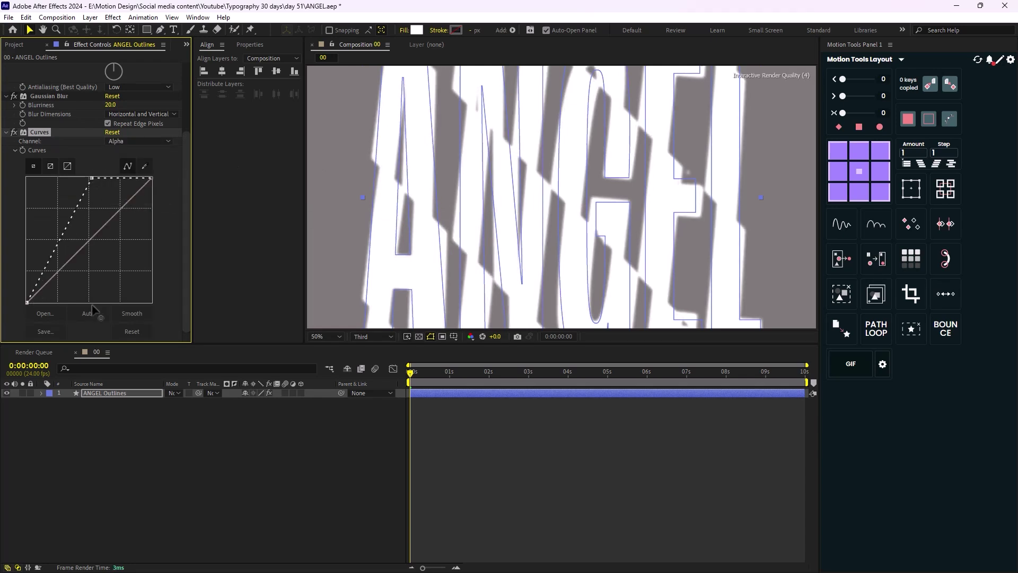
pyautogui.moveTo(28, 302); pyautogui.dragTo(89, 303)
pyautogui.scroll(4, 419, 217)
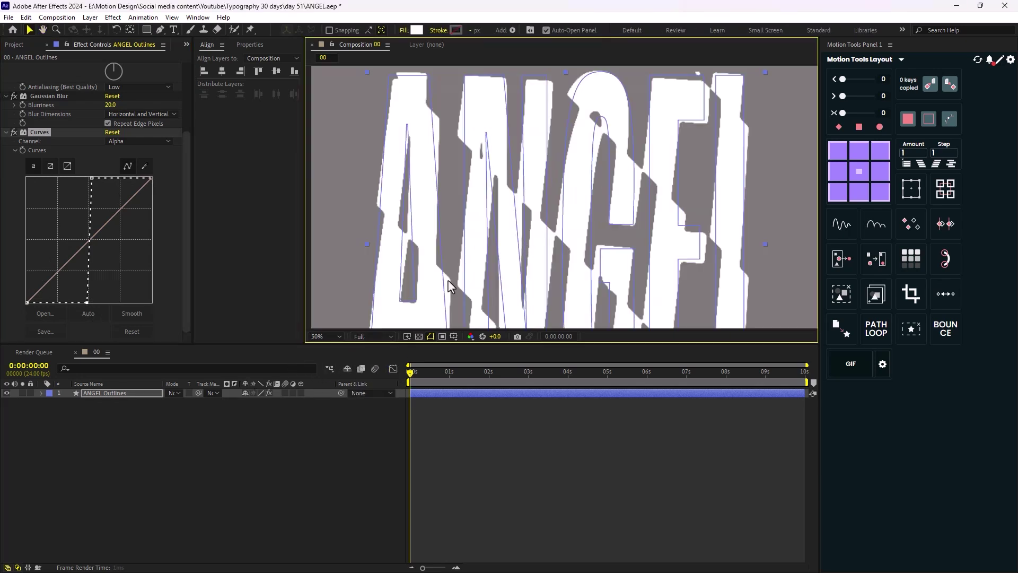
pyautogui.scroll(2, 507, 214)
pyautogui.scroll(3, 509, 205)
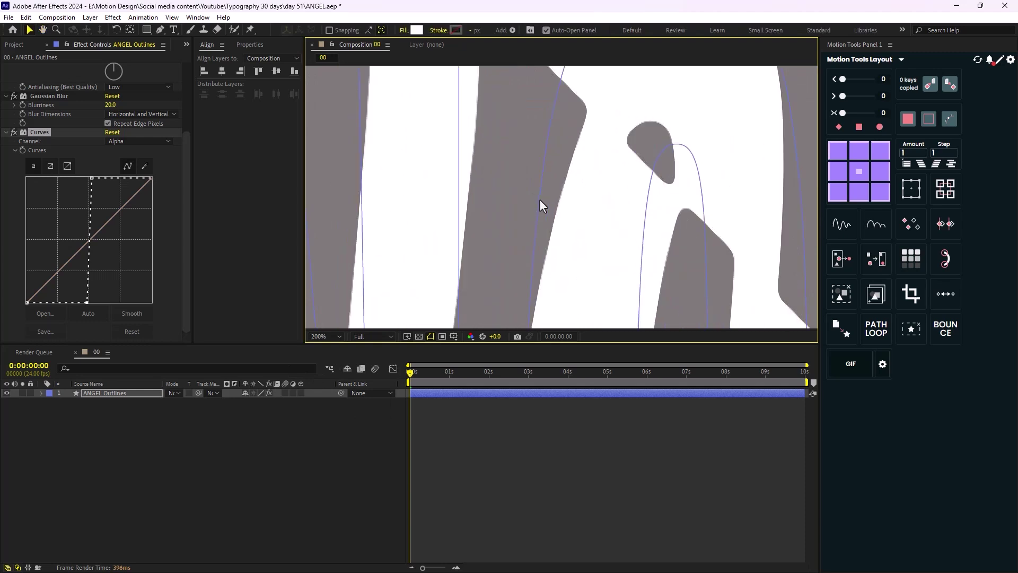
pyautogui.scroll(-5, 474, 213)
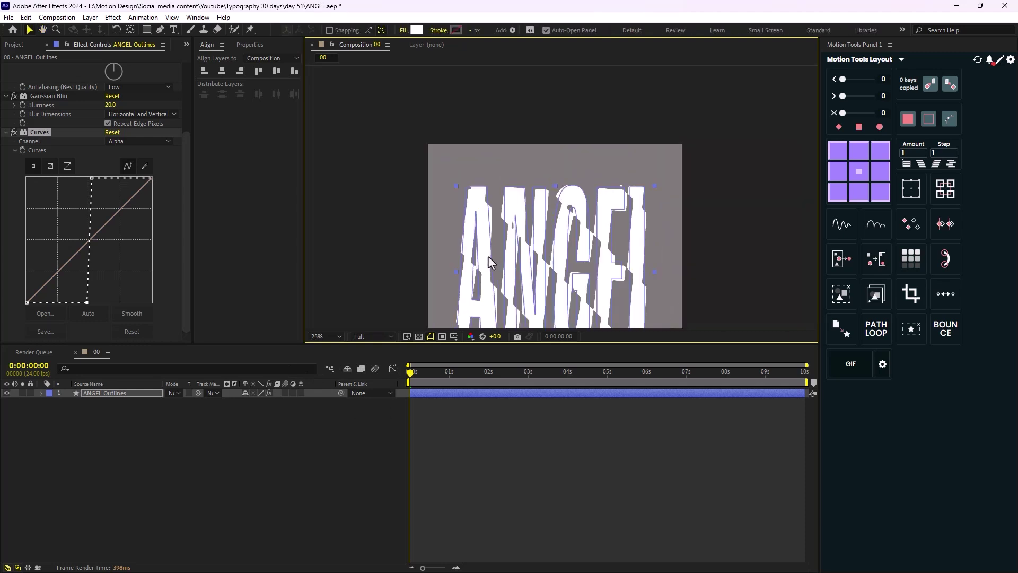
# Step: Set the composition's preview resolution to Quarter and frame the whole ANGEL word
pyautogui.click(371, 336)
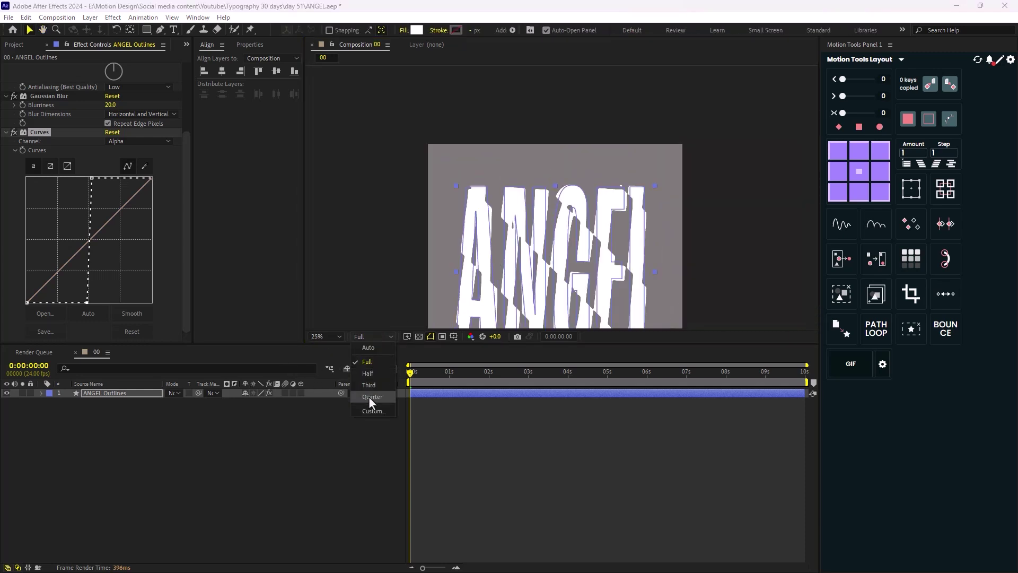
pyautogui.click(371, 397)
pyautogui.scroll(2, 511, 240)
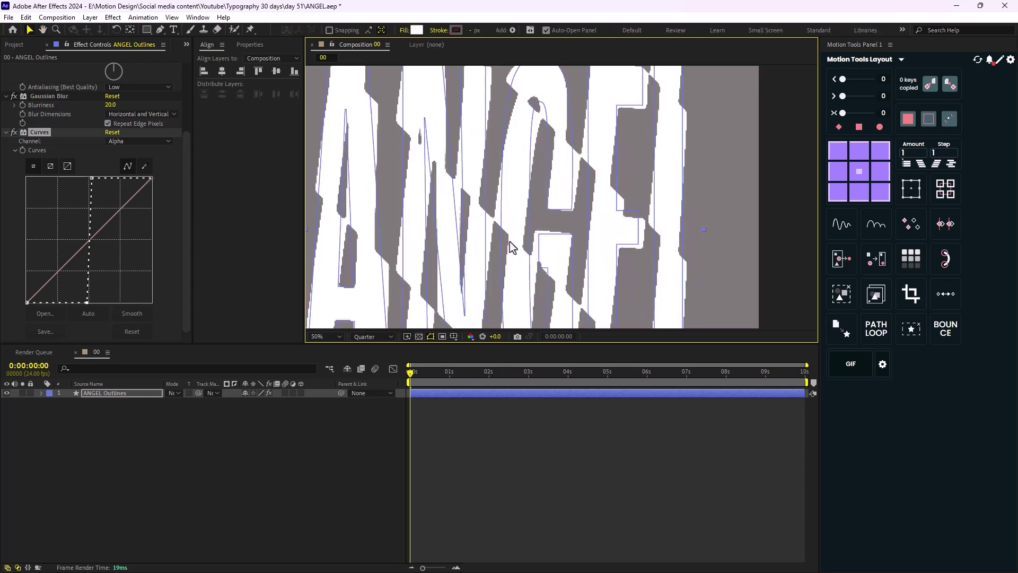
pyautogui.scroll(-2, 480, 266)
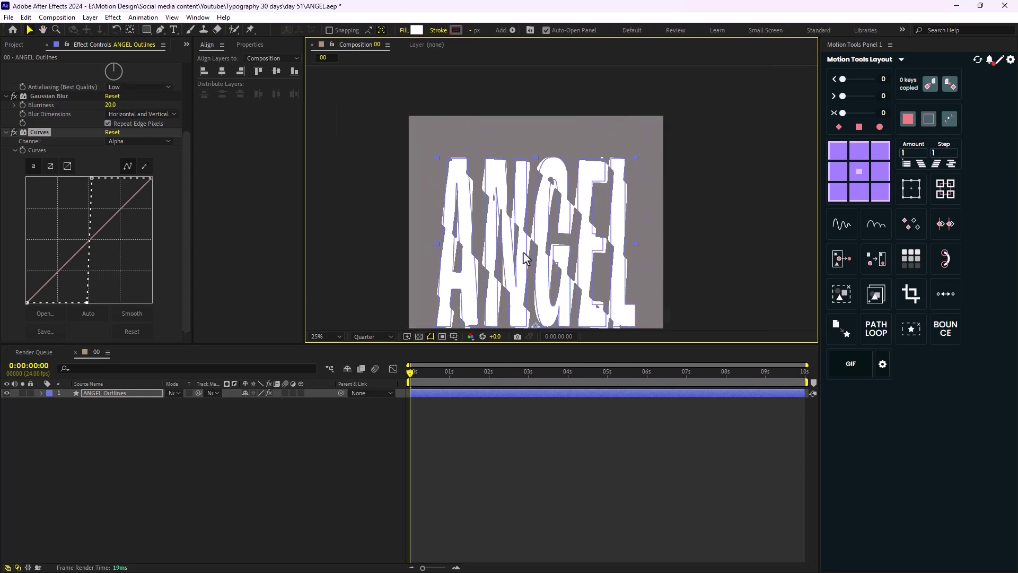
pyautogui.moveTo(525, 258); pyautogui.dragTo(523, 199)
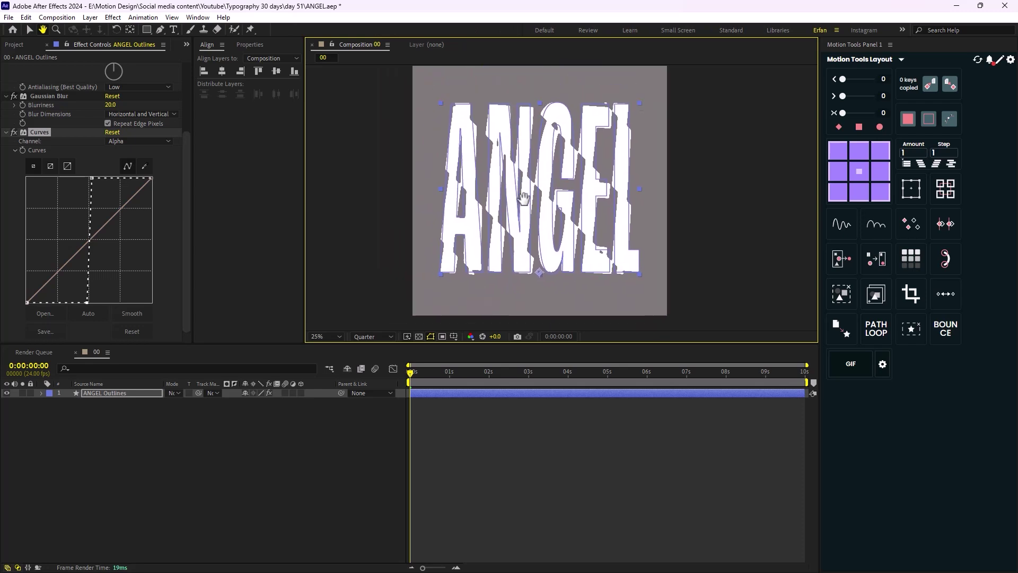
# Step: Duplicate composition 00 in the Pre_Comps folder and rename the copy 01
pyautogui.click(13, 46)
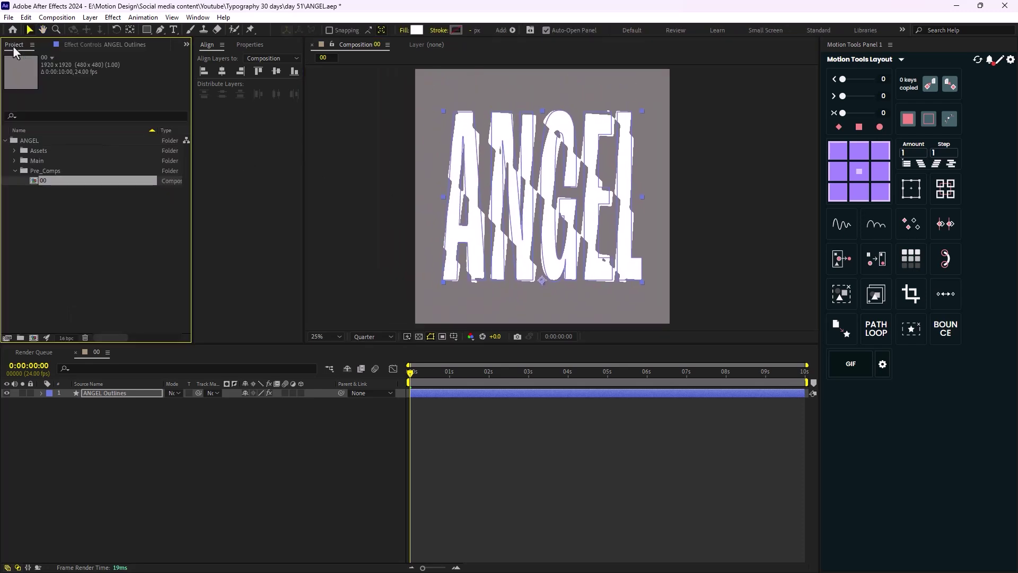
pyautogui.click(69, 215)
pyautogui.click(63, 183)
pyautogui.hotkey('ctrl', 'd')
pyautogui.rightClick(55, 192)
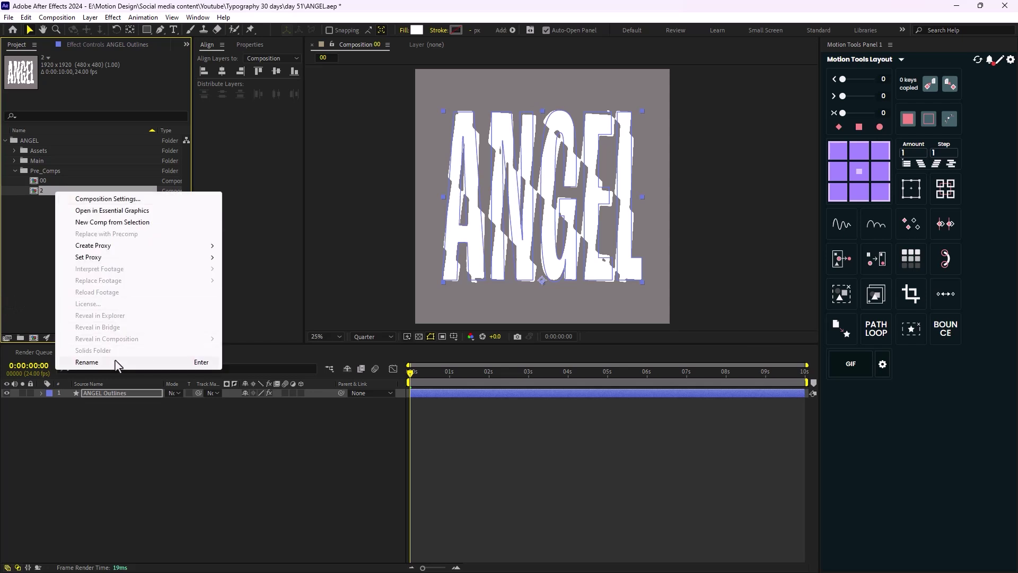
pyautogui.click(115, 365)
pyautogui.write('01')
pyautogui.press('Return')
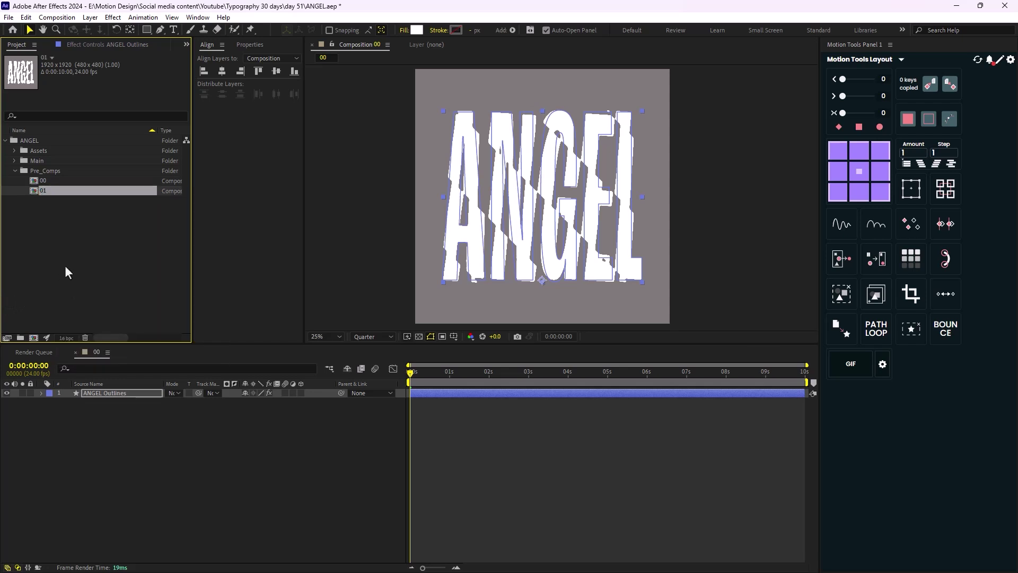
# Step: In composition 01, set the Wave Warp wave height of the ANGEL Outlines layer to -40
pyautogui.doubleClick(50, 189)
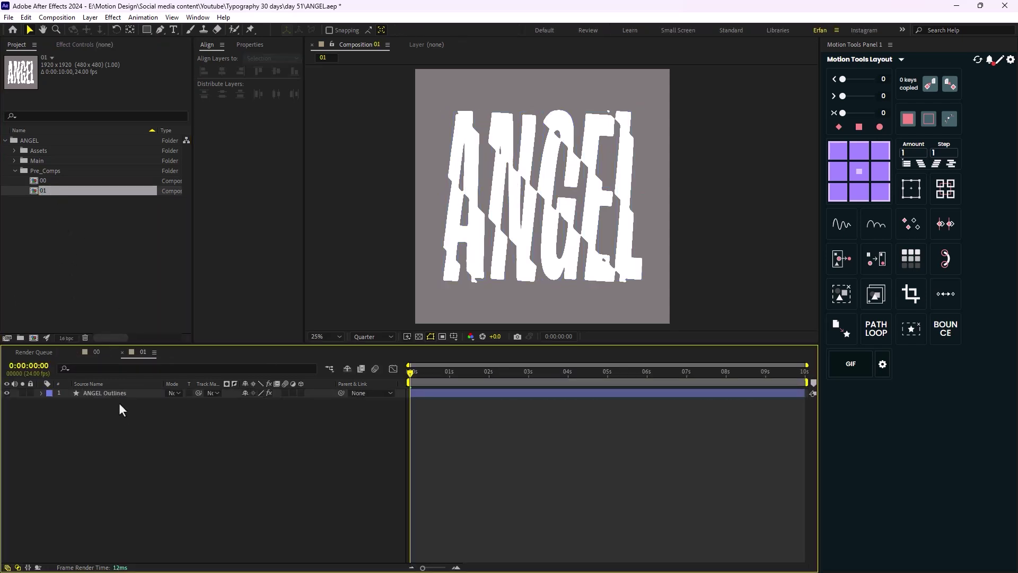
pyautogui.click(129, 44)
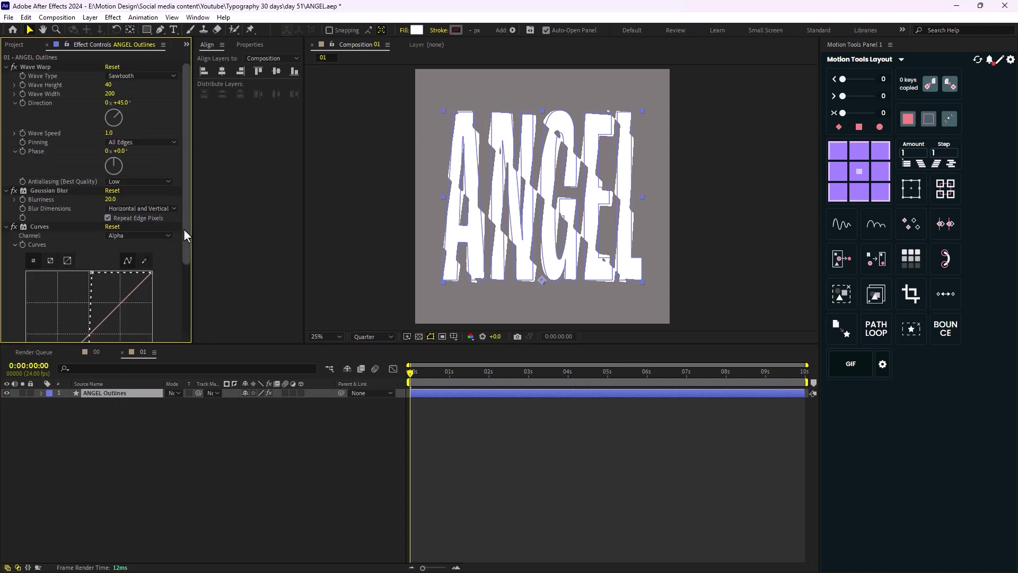
pyautogui.click(108, 86)
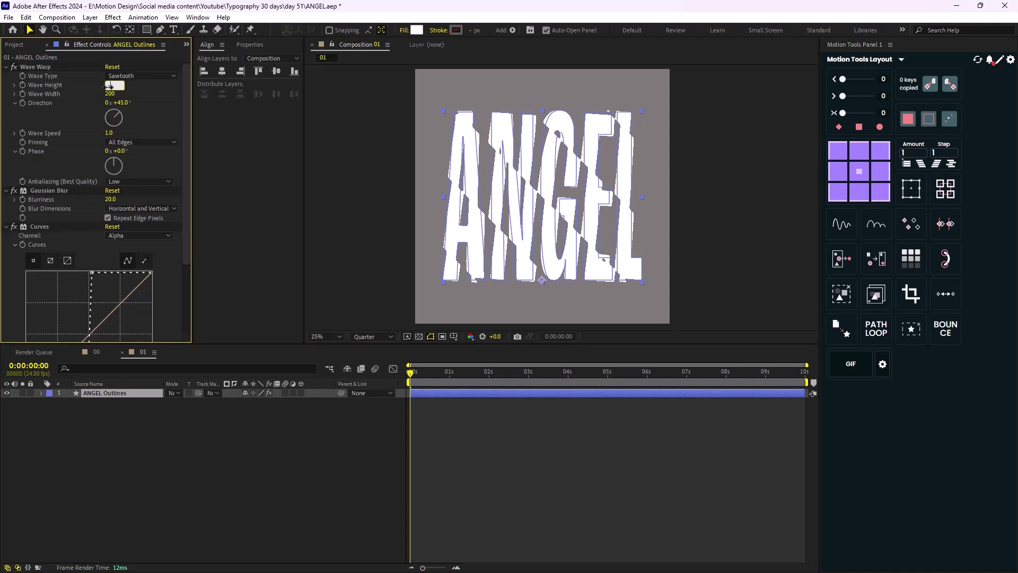
pyautogui.write('-40')
pyautogui.press('Return')
pyautogui.click(141, 502)
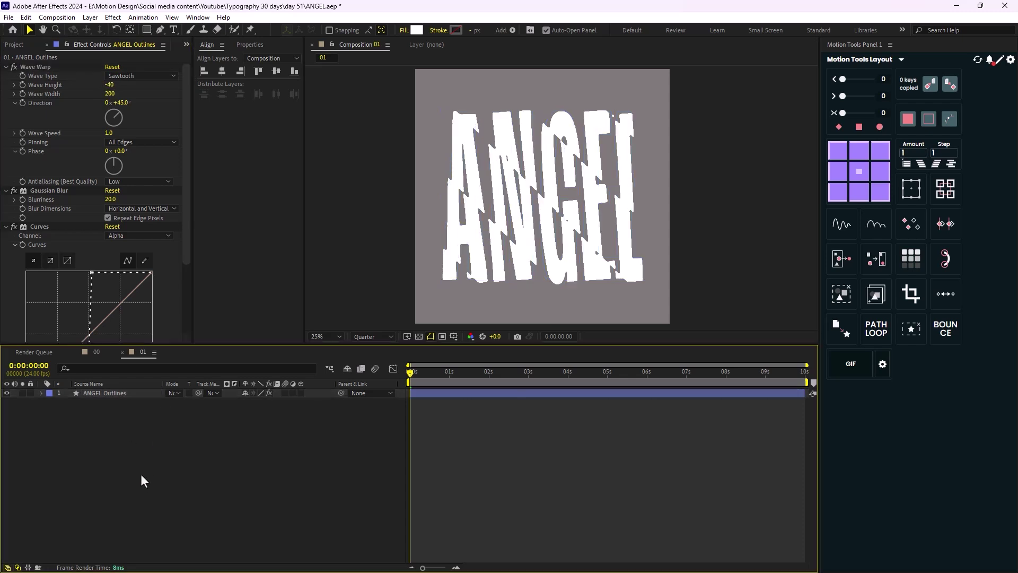
pyautogui.click(6, 67)
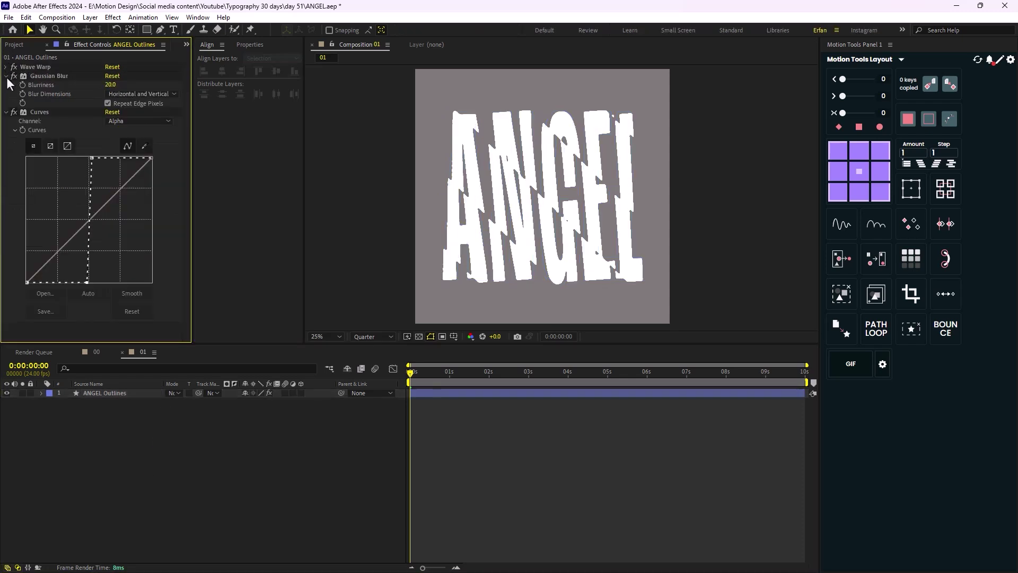
# Step: Create a new composition named Main with the existing 1920 × 1920 px, 24 fps, 10-second settings
pyautogui.click(25, 44)
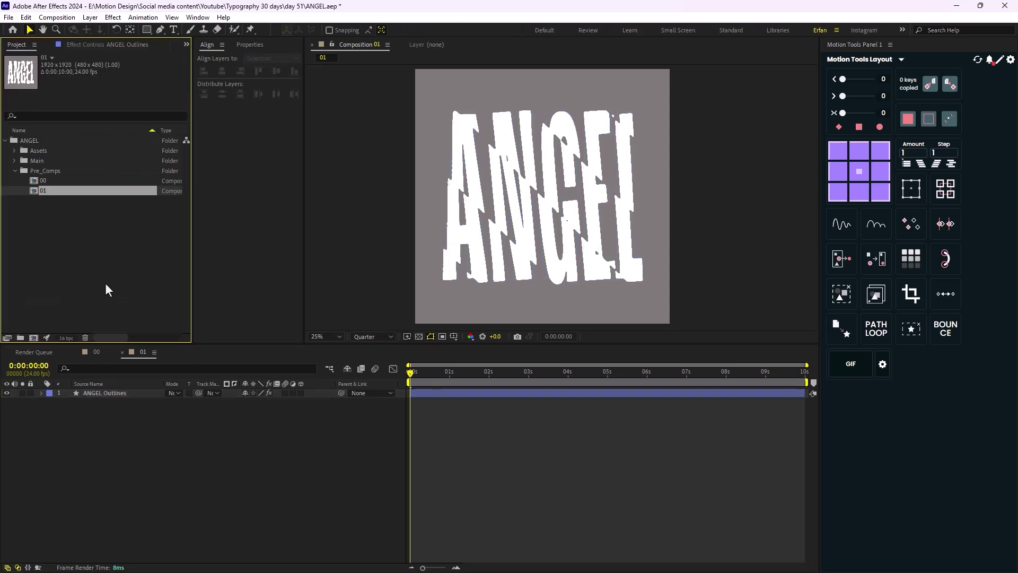
pyautogui.click(105, 288)
pyautogui.click(15, 171)
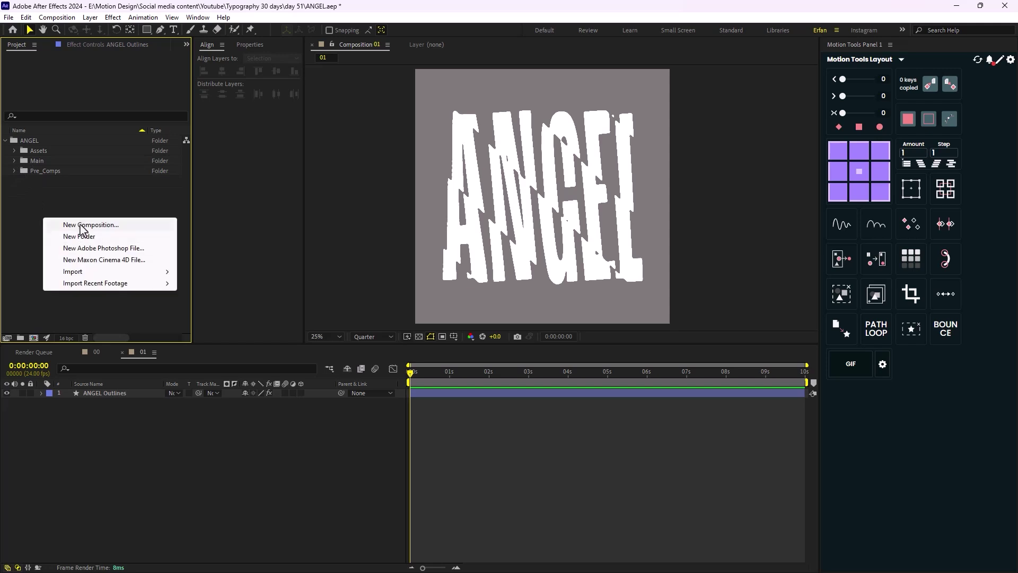
pyautogui.rightClick(44, 218)
pyautogui.click(86, 227)
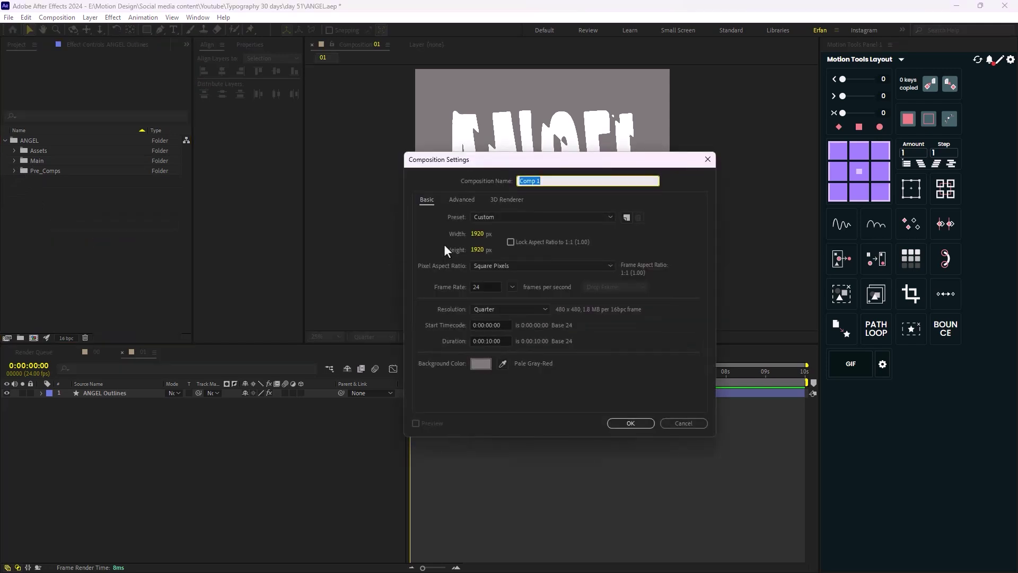
pyautogui.write('Main')
pyautogui.press('Return')
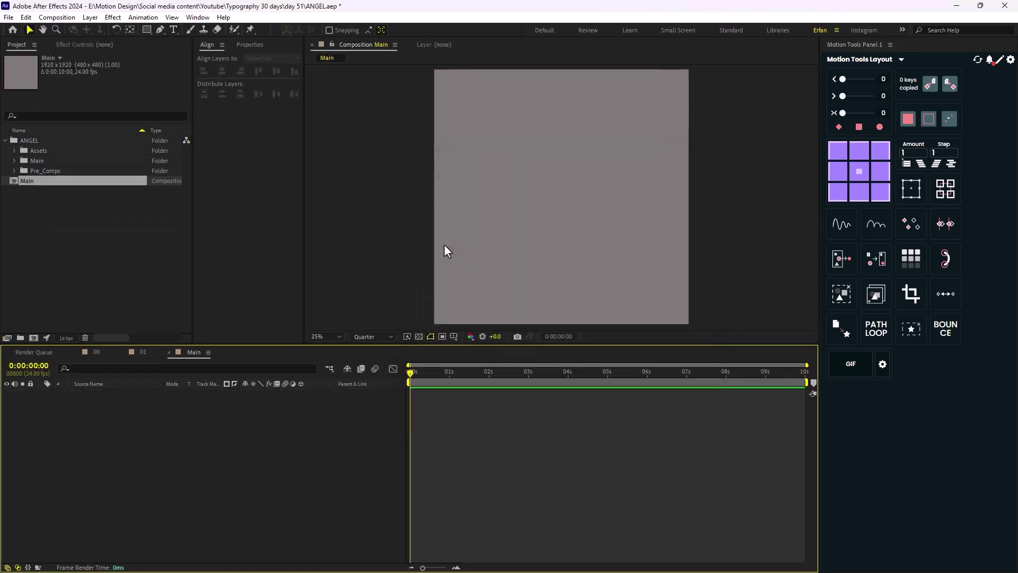
# Step: Move the Main composition into the Main folder and add precomps 00 and 01 to its timeline, with 01 on top
pyautogui.moveTo(29, 180); pyautogui.dragTo(35, 160)
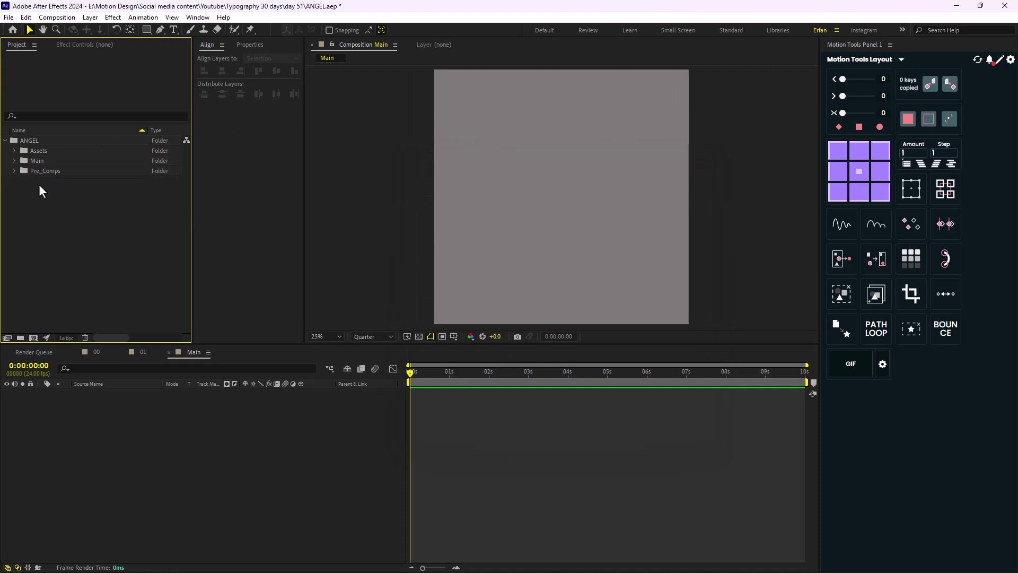
pyautogui.click(15, 161)
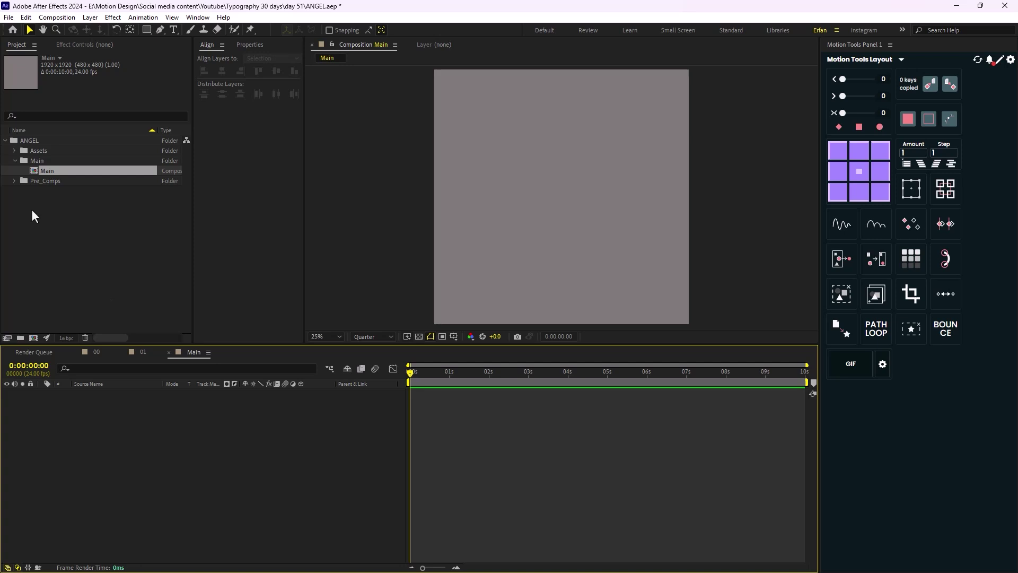
pyautogui.click(18, 180)
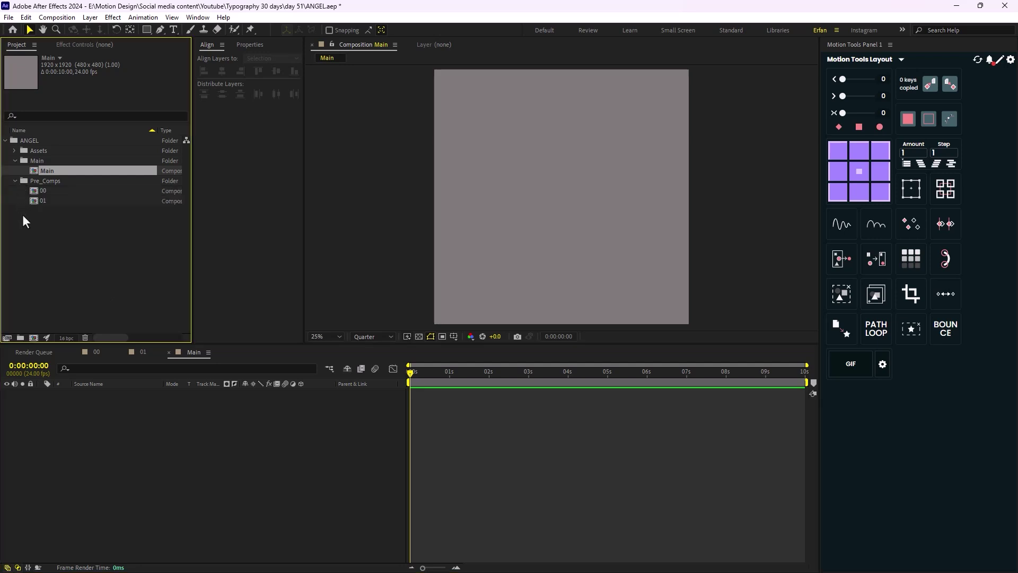
pyautogui.moveTo(45, 191); pyautogui.dragTo(75, 392)
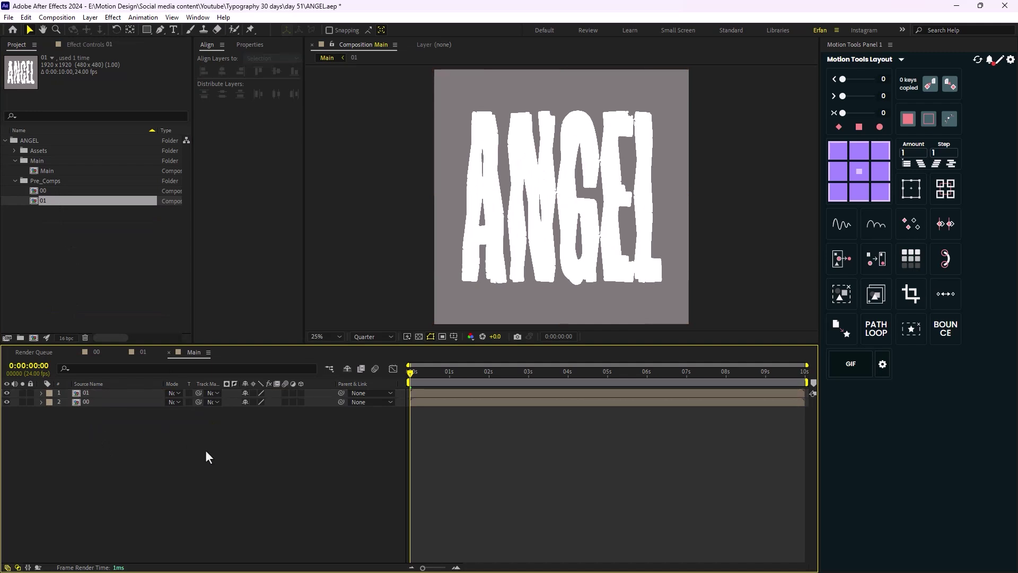
# Step: Add a white solid to the Main composition, place it below layers 01 and 00, and hide it
pyautogui.rightClick(100, 431)
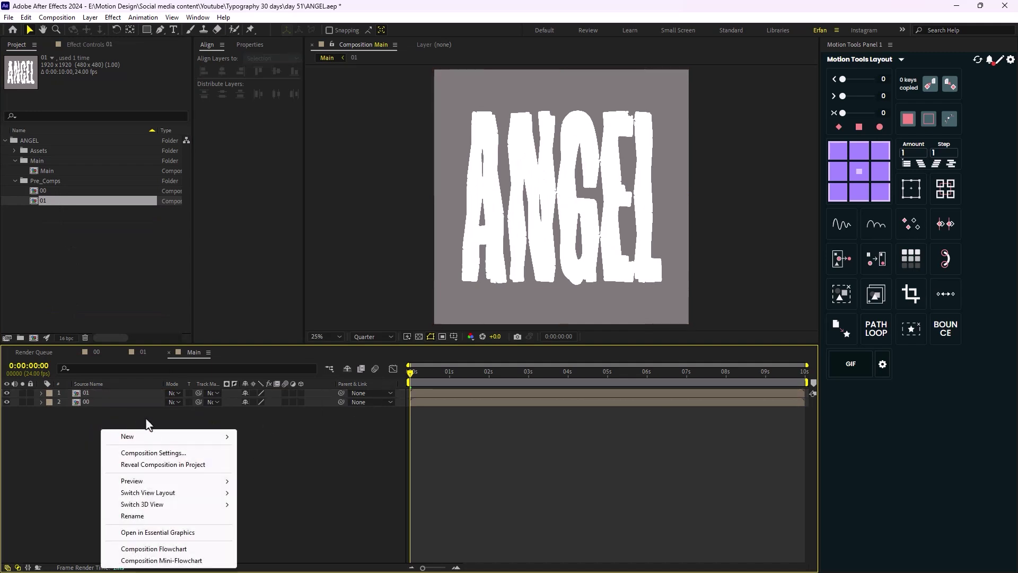
pyautogui.click(132, 417)
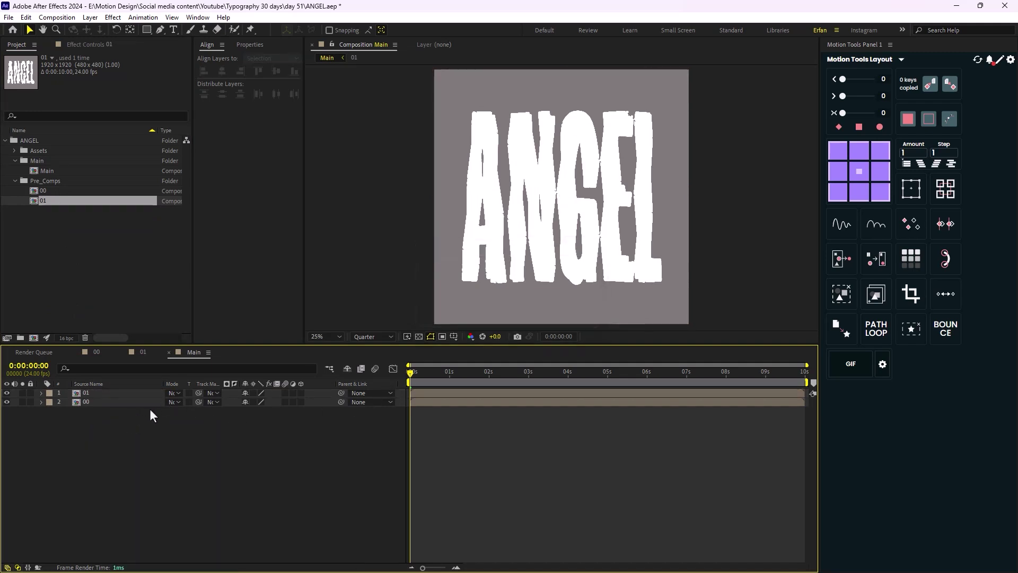
pyautogui.click(689, 386)
pyautogui.moveTo(101, 394); pyautogui.dragTo(123, 451)
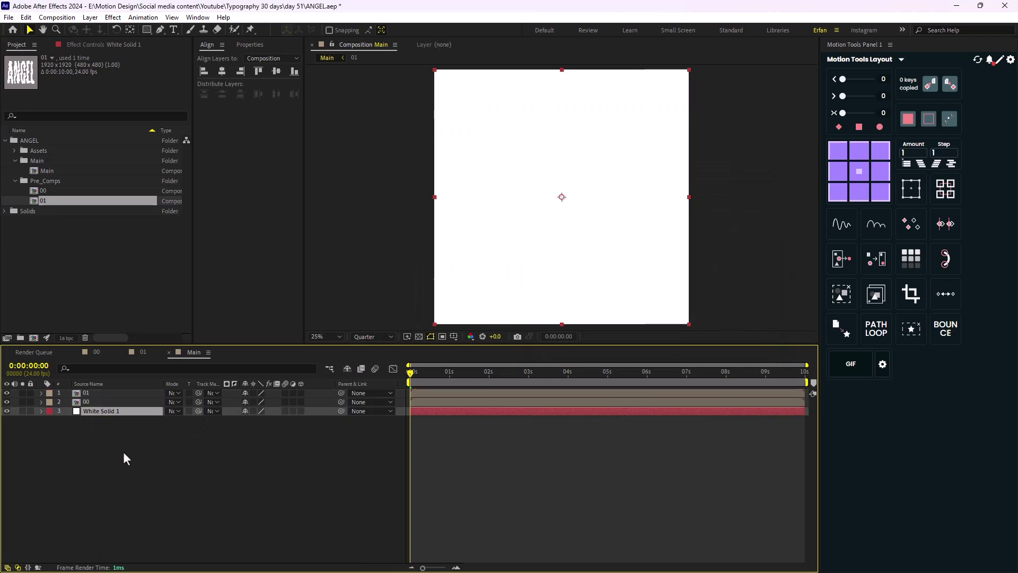
pyautogui.click(7, 411)
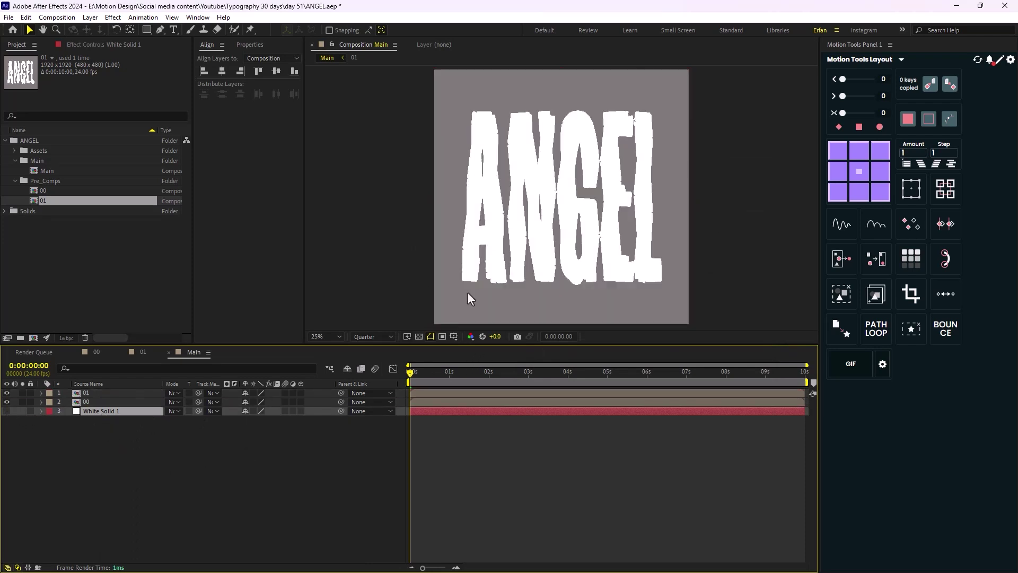
# Step: Apply the Gradient Ramp effect to layer 00 in the Main composition and solo the layer
pyautogui.click(99, 402)
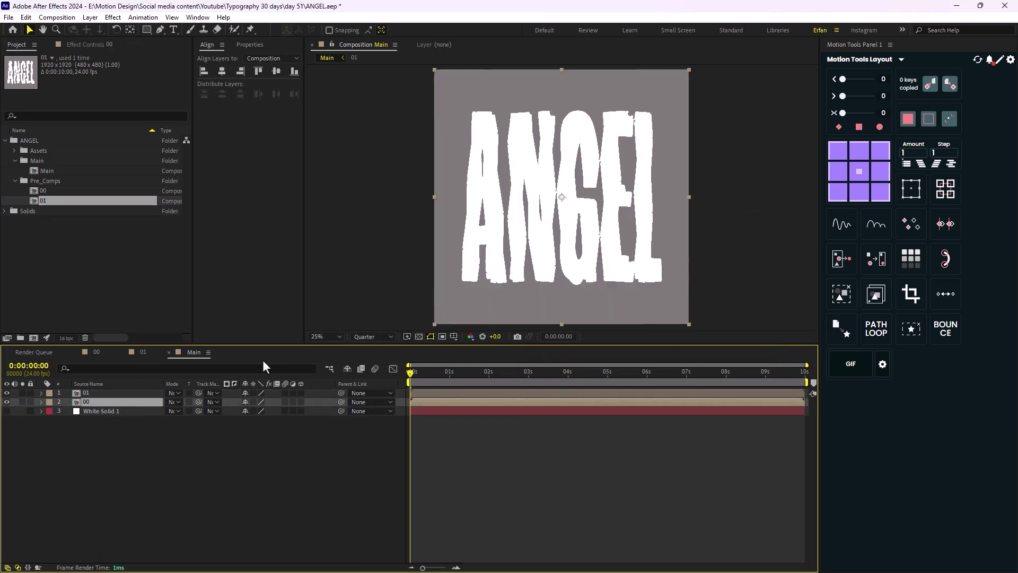
pyautogui.hotkey('ctrl', 'space')
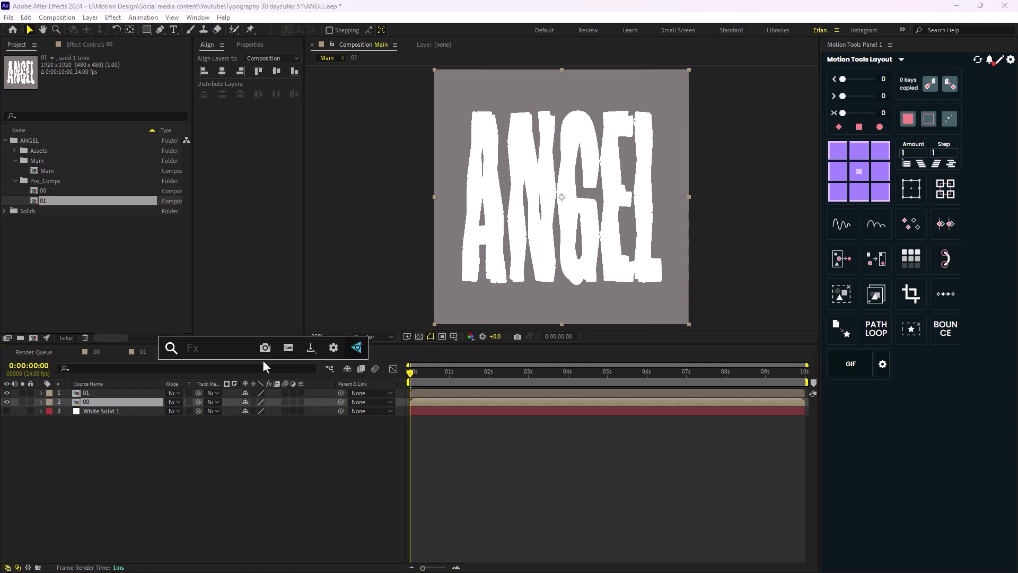
pyautogui.write('grad')
pyautogui.press('Down')
pyautogui.press('Return')
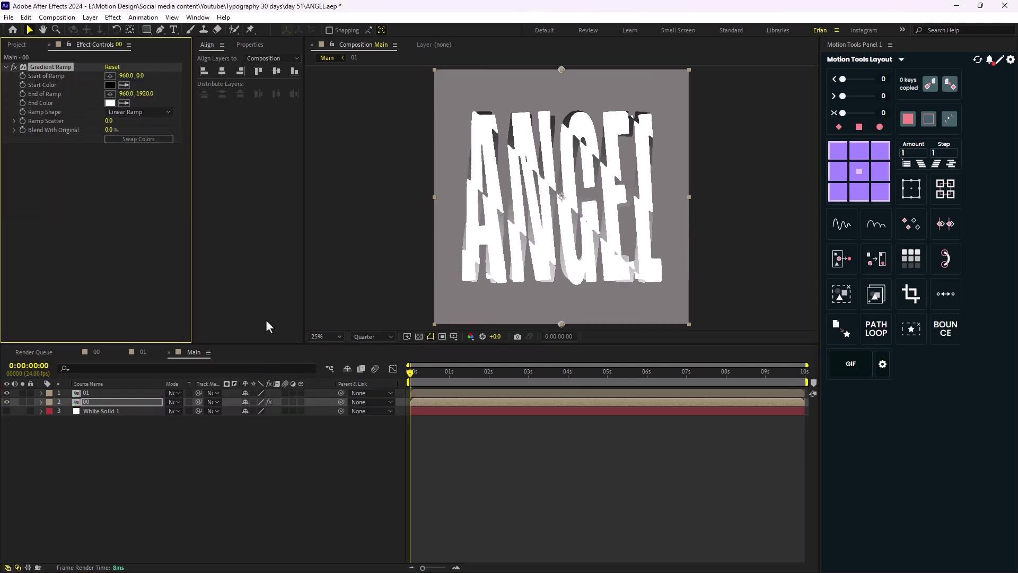
pyautogui.click(23, 402)
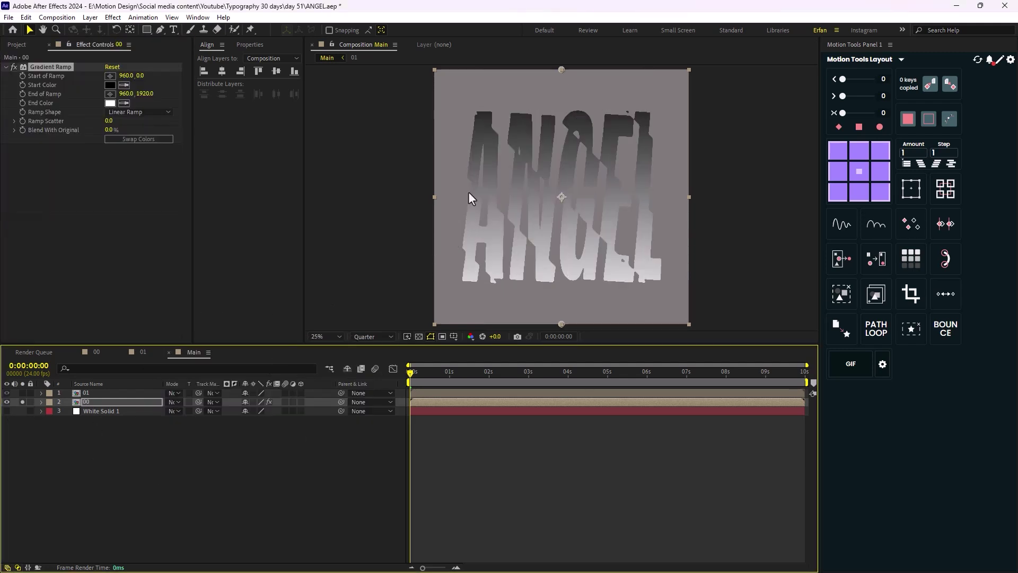
# Step: Move layer 00's Gradient Ramp start point to about 964, 380 and its end point to about 984, 2128
pyautogui.moveTo(566, 72); pyautogui.dragTo(563, 127)
pyautogui.press(',')
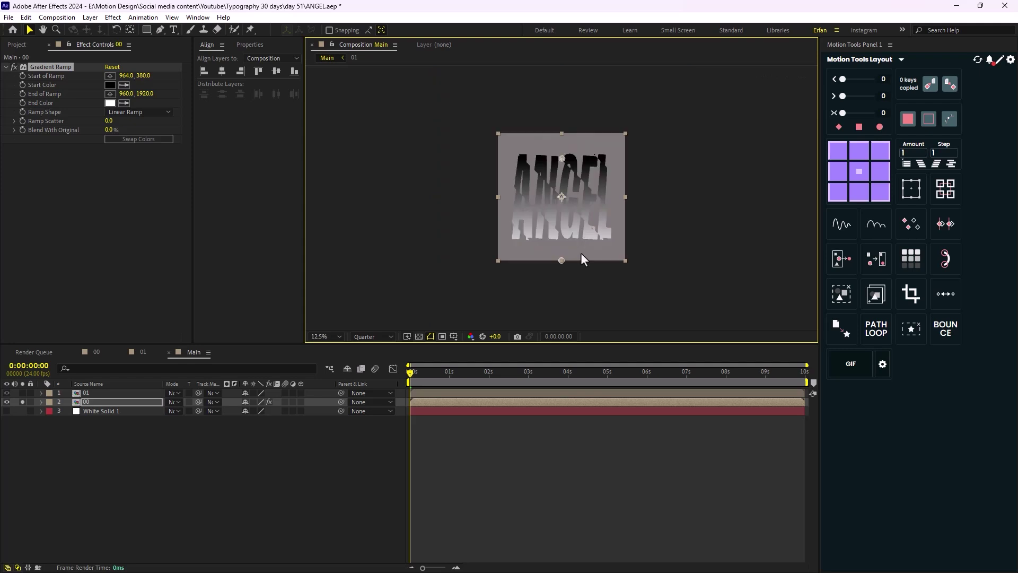
pyautogui.moveTo(563, 262); pyautogui.dragTo(563, 274)
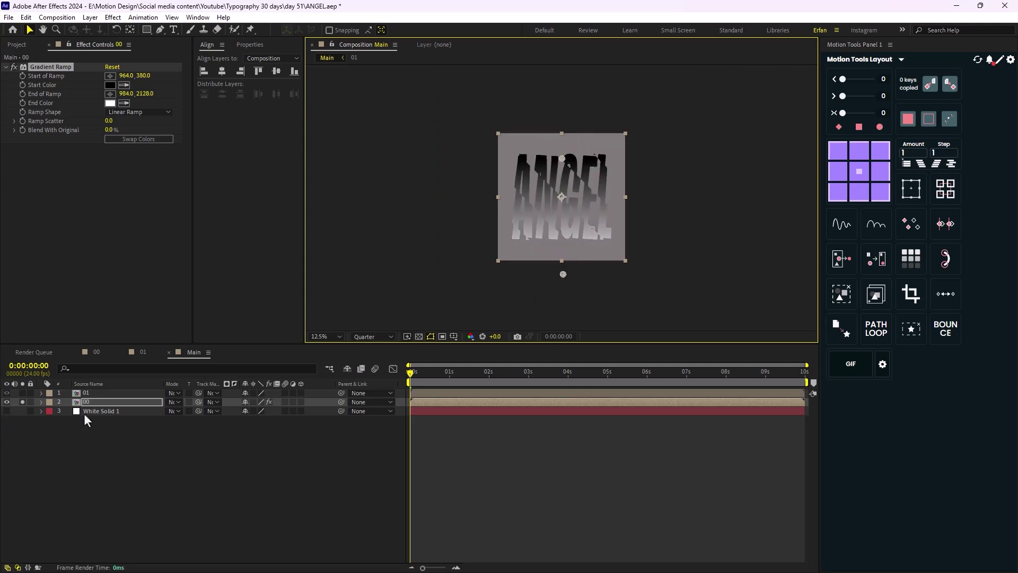
# Step: Copy the Gradient Ramp effect from layer 00 to layer 01 and swap its colors there
pyautogui.click(58, 153)
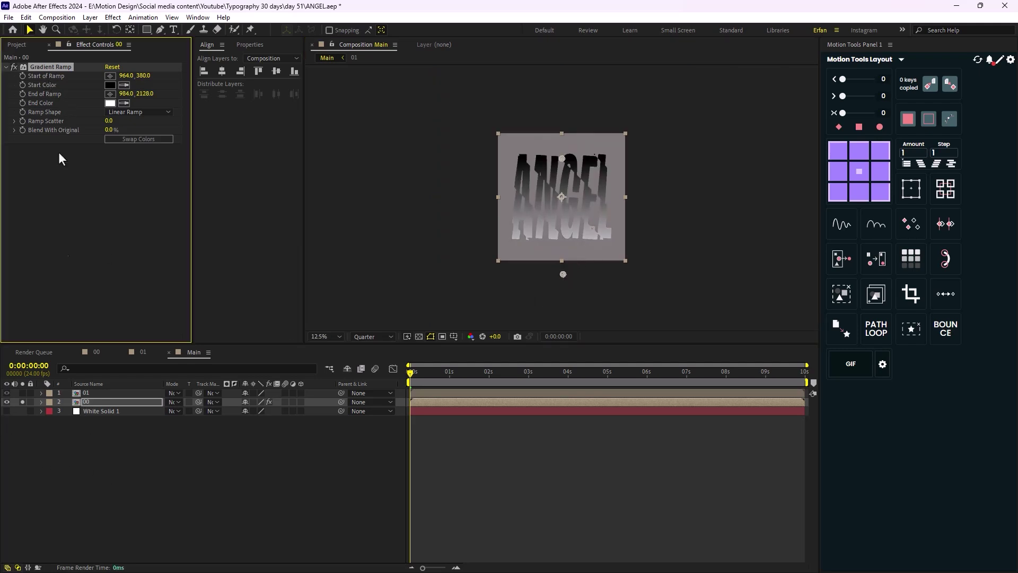
pyautogui.click(88, 393)
pyautogui.hotkey('ctrl', 'v')
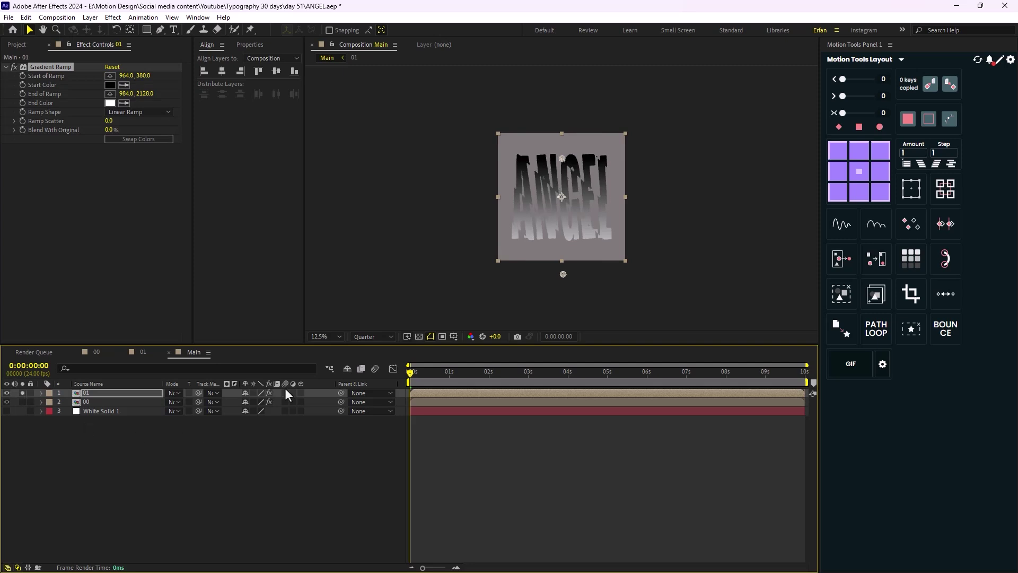
pyautogui.click(139, 140)
# Step: Solo layers 01 and 00 together to compare their opposed gradients
pyautogui.click(23, 396)
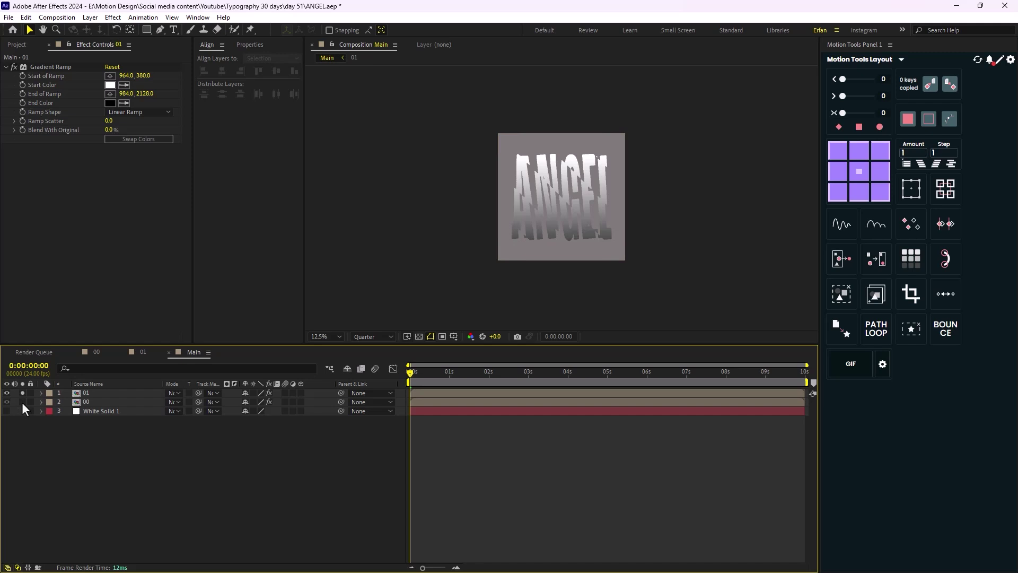
pyautogui.click(22, 402)
pyautogui.scroll(1, 556, 219)
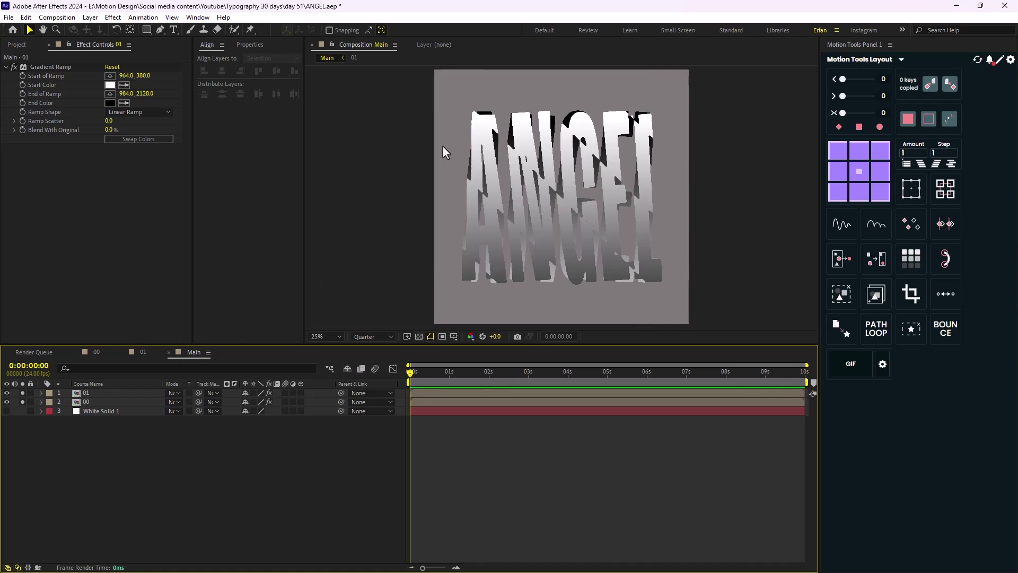
pyautogui.press(',')
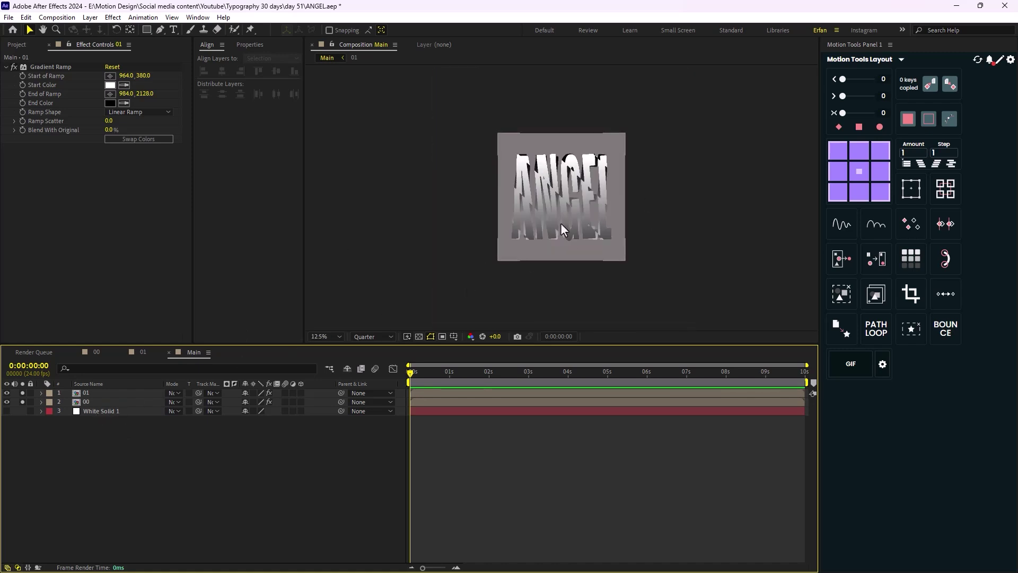
pyautogui.press('.')
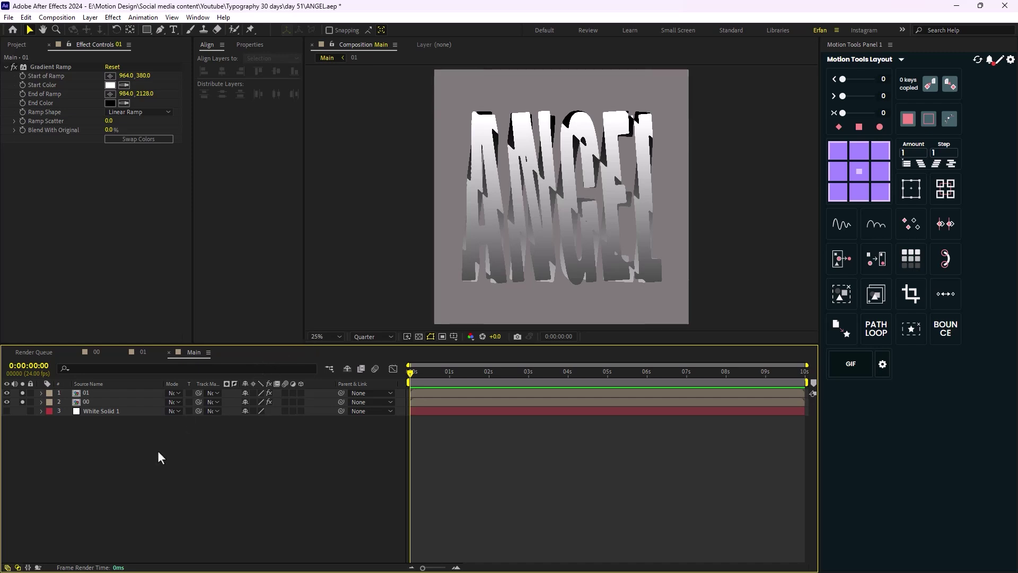
# Step: Make the White Solid 1 layer visible and solo it together with layers 01 and 00
pyautogui.click(90, 412)
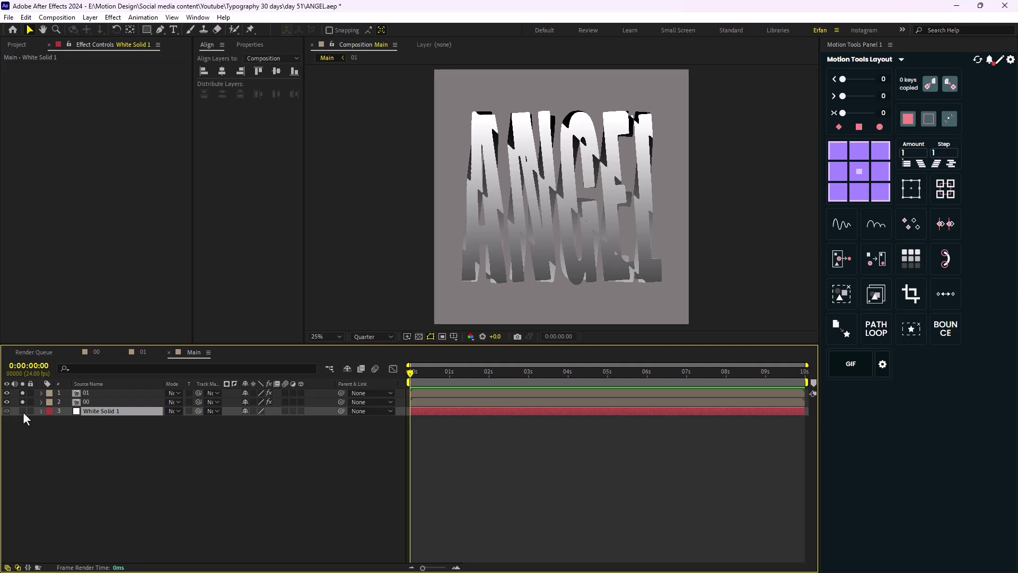
pyautogui.click(23, 411)
pyautogui.click(106, 440)
pyautogui.scroll(1, 535, 243)
pyautogui.scroll(-1, 535, 243)
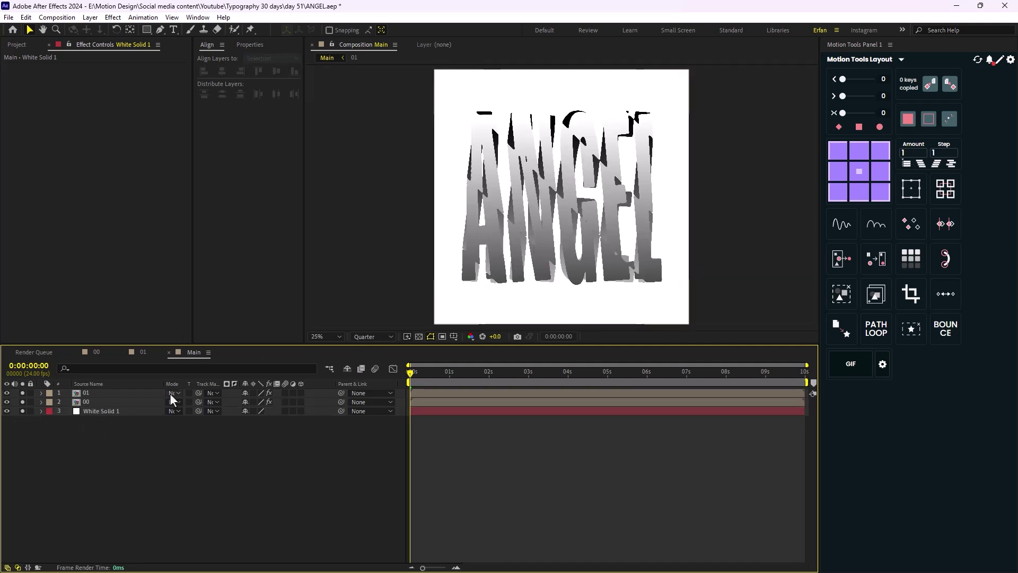
# Step: Add an Inner Glow layer style to layer 01 and inspect the letter edges up close
pyautogui.click(88, 393)
pyautogui.rightClick(84, 394)
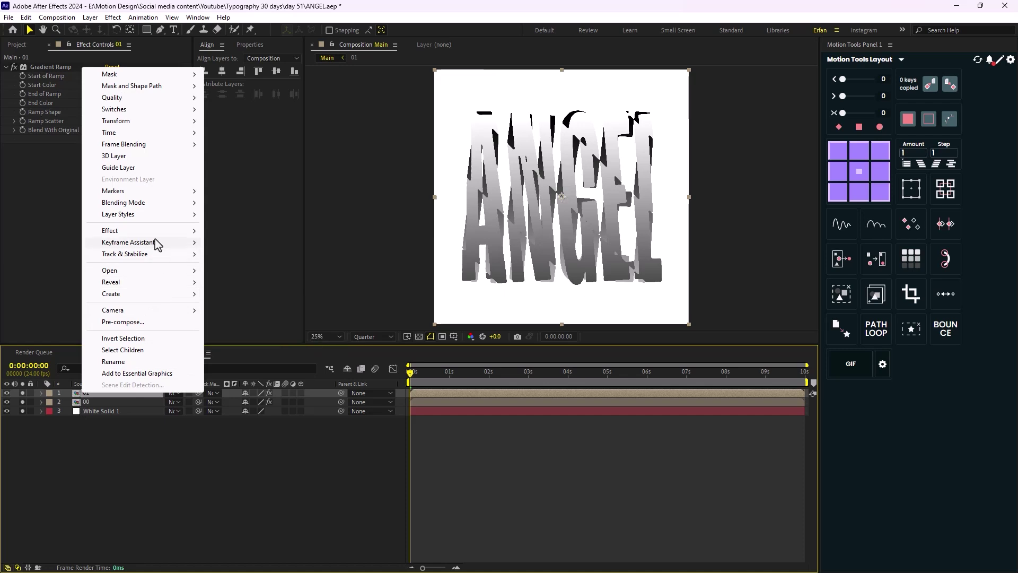
pyautogui.moveTo(186, 215)
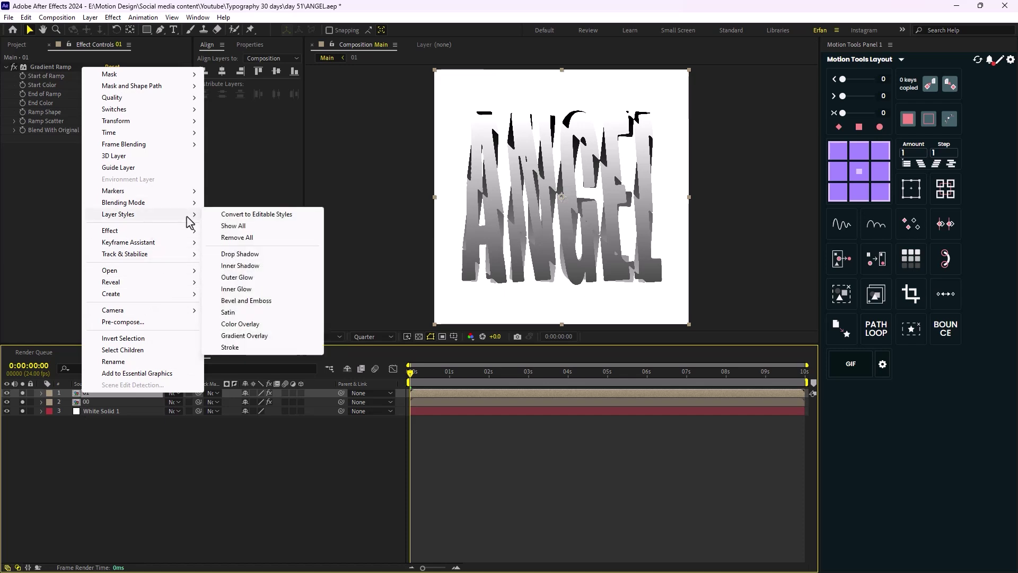
pyautogui.click(236, 289)
pyautogui.press('.')
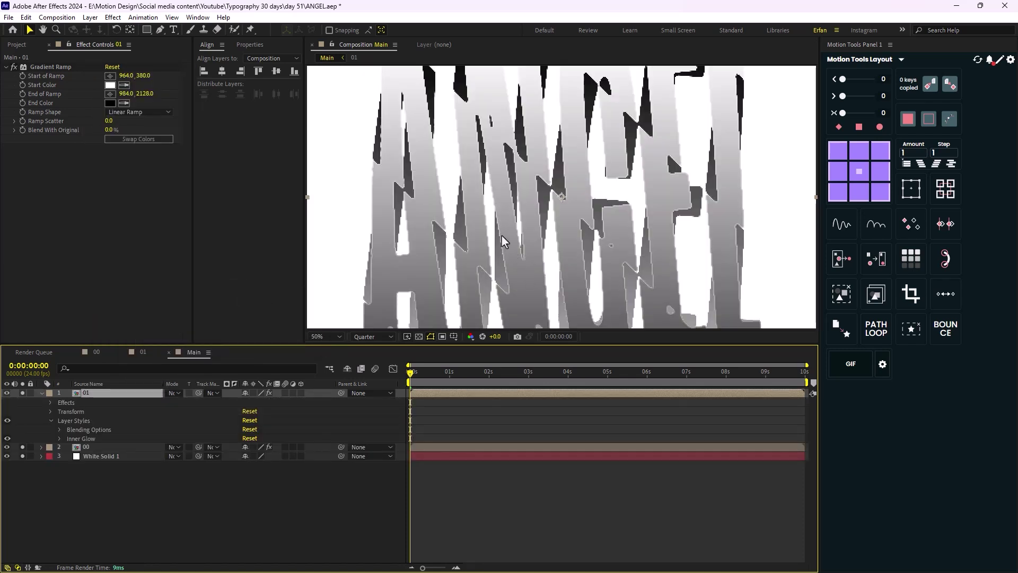
pyautogui.moveTo(478, 315); pyautogui.dragTo(466, 220)
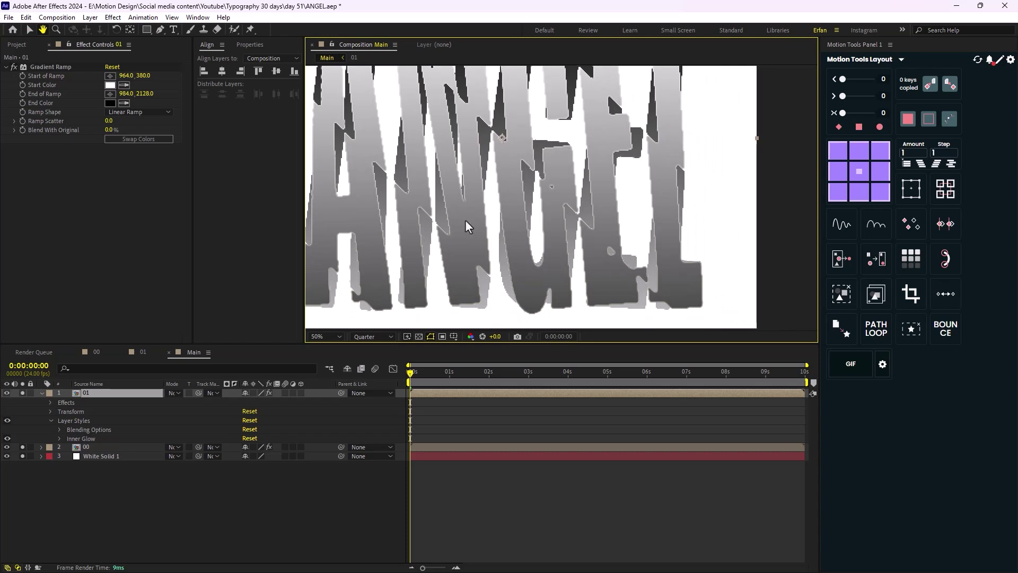
# Step: Add a Stroke layer style to layer 01 and set its size to 8
pyautogui.rightClick(89, 394)
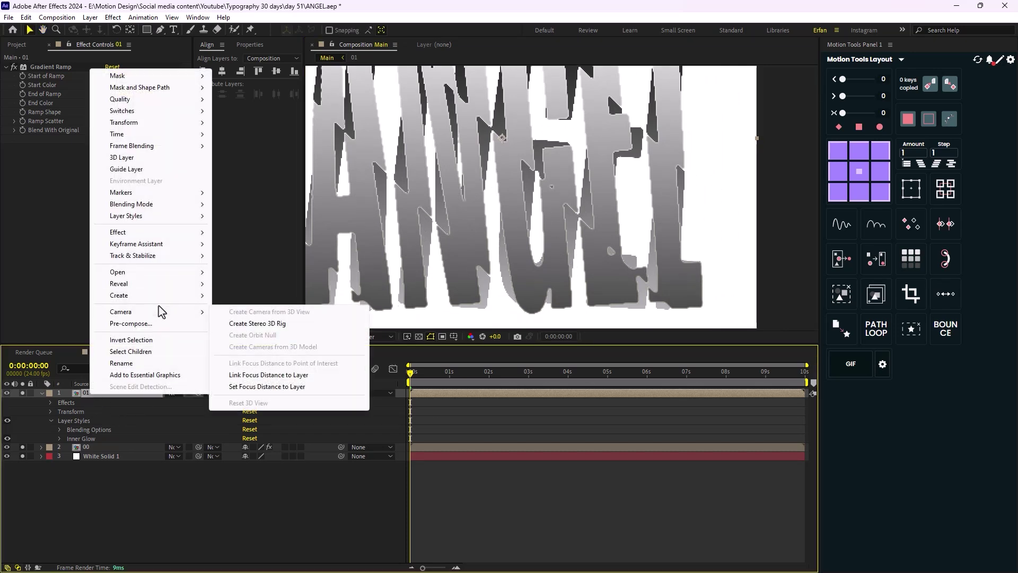
pyautogui.moveTo(175, 217)
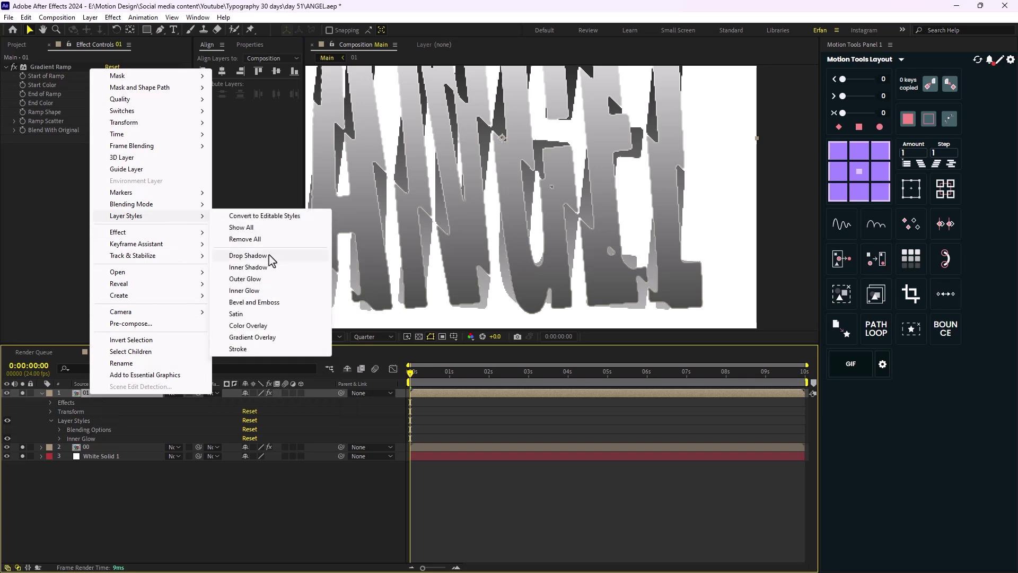
pyautogui.click(265, 347)
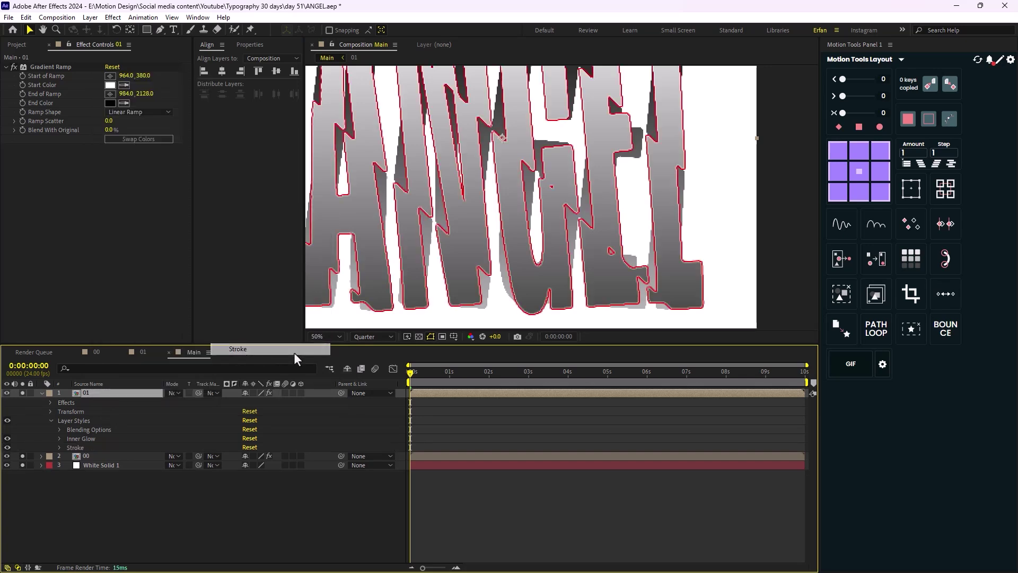
pyautogui.click(60, 448)
pyautogui.click(248, 475)
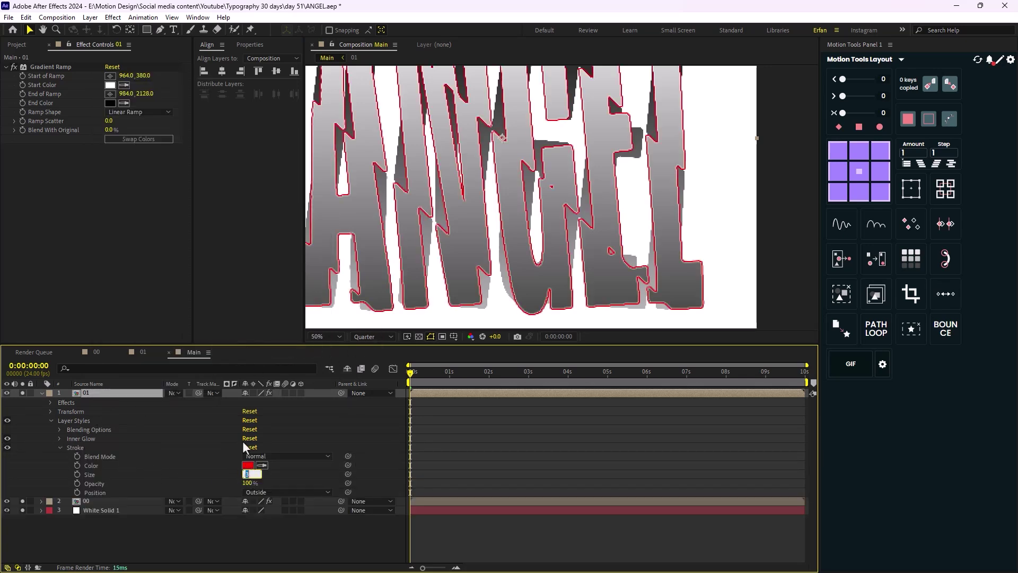
pyautogui.write('8')
pyautogui.press('Return')
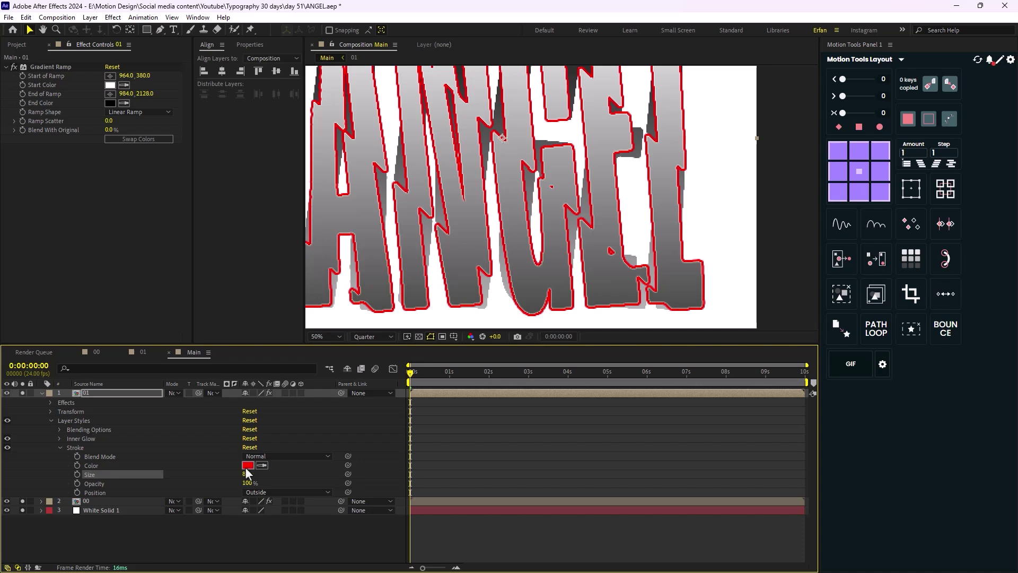
# Step: Change layer 01's stroke color to near-black 060606
pyautogui.click(247, 465)
pyautogui.click(506, 416)
pyautogui.moveTo(506, 415); pyautogui.dragTo(503, 423)
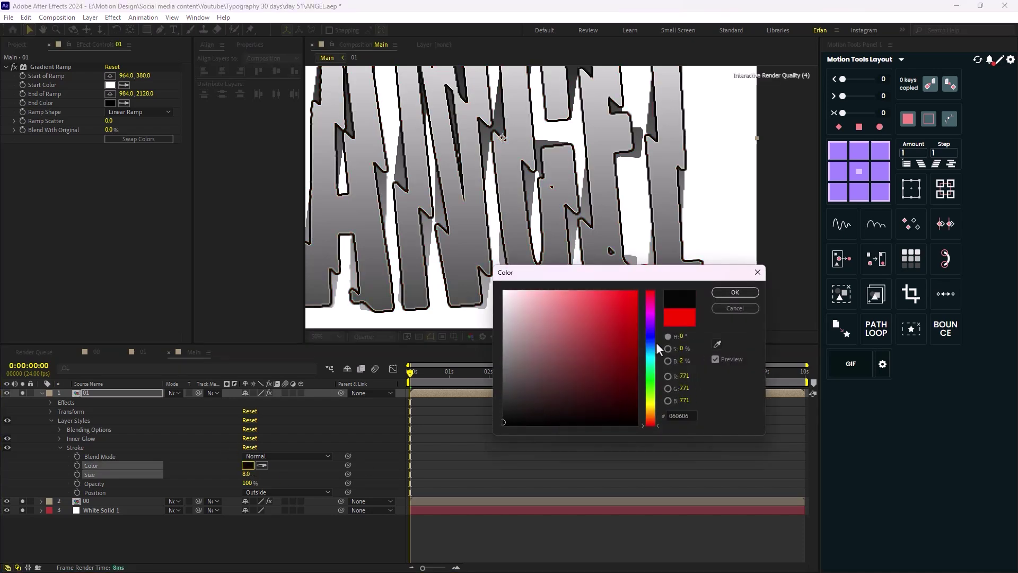
pyautogui.click(734, 292)
pyautogui.scroll(-2, 644, 245)
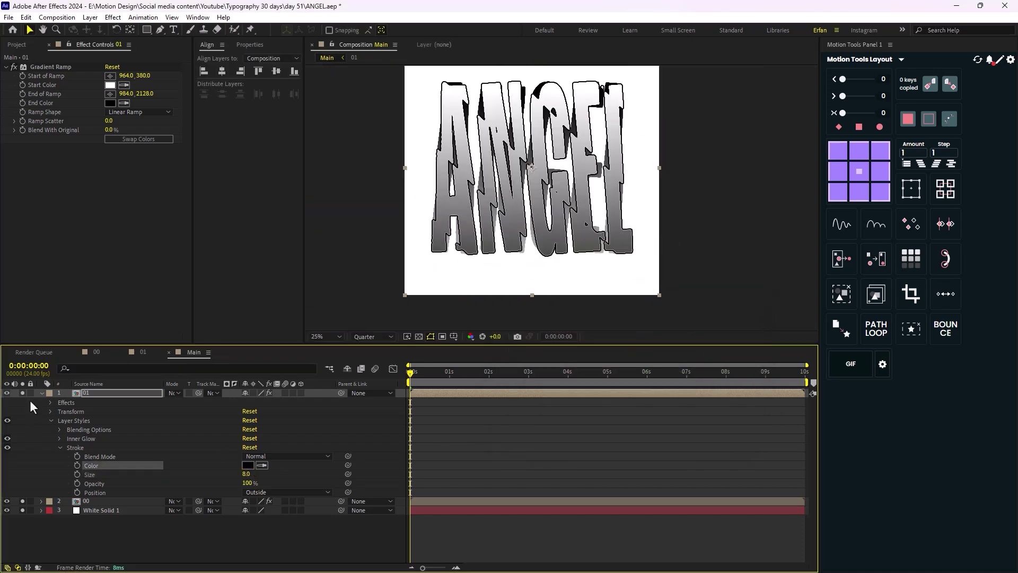
# Step: Collapse layer 01's properties and turn off solo for layers 01, 00 and White Solid 1
pyautogui.click(42, 393)
pyautogui.click(138, 477)
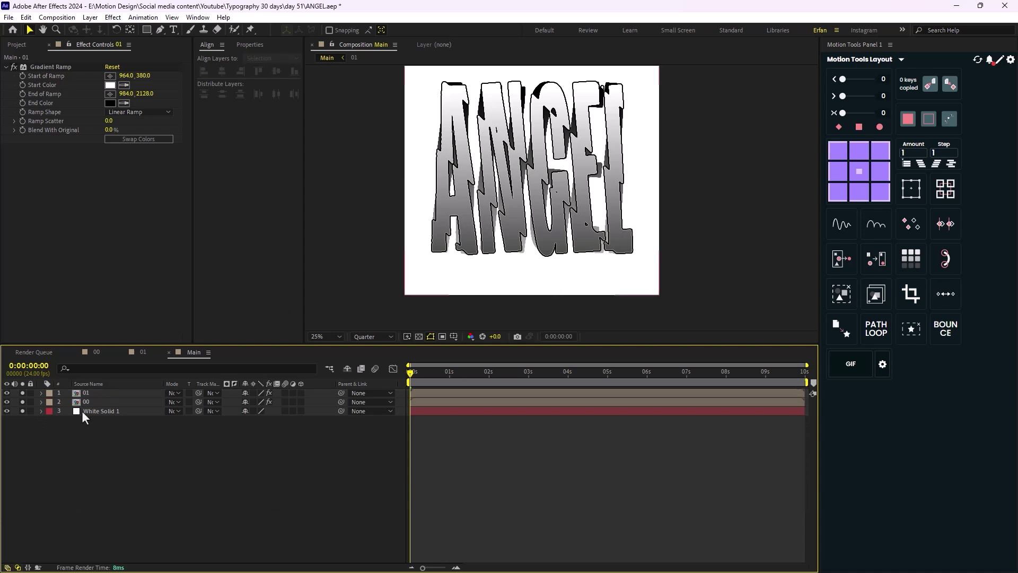
pyautogui.moveTo(21, 393); pyautogui.dragTo(23, 411)
# Step: Add an adjustment layer at the top of the Main composition and rename it Texture
pyautogui.rightClick(187, 445)
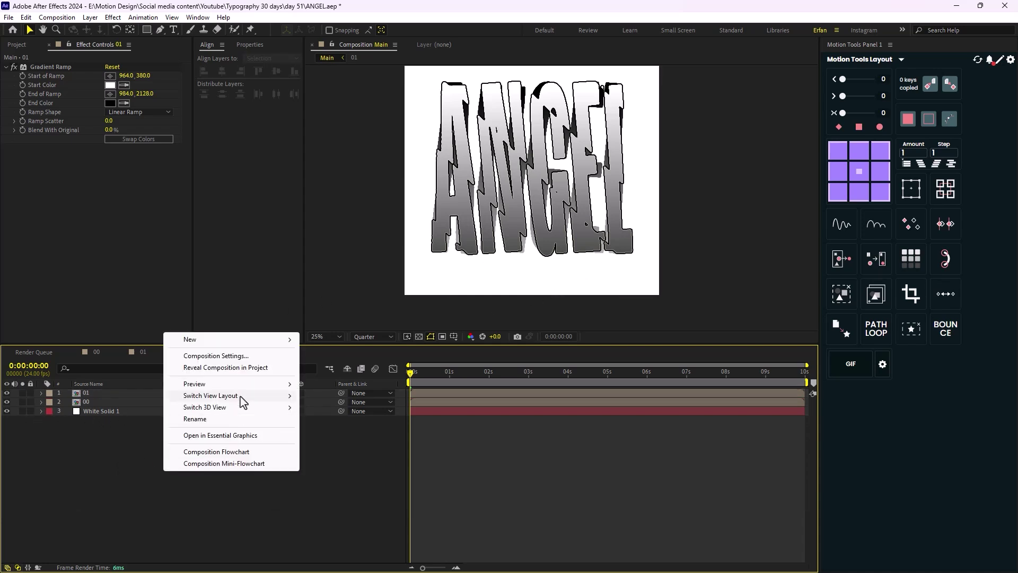
pyautogui.moveTo(256, 340)
pyautogui.click(342, 426)
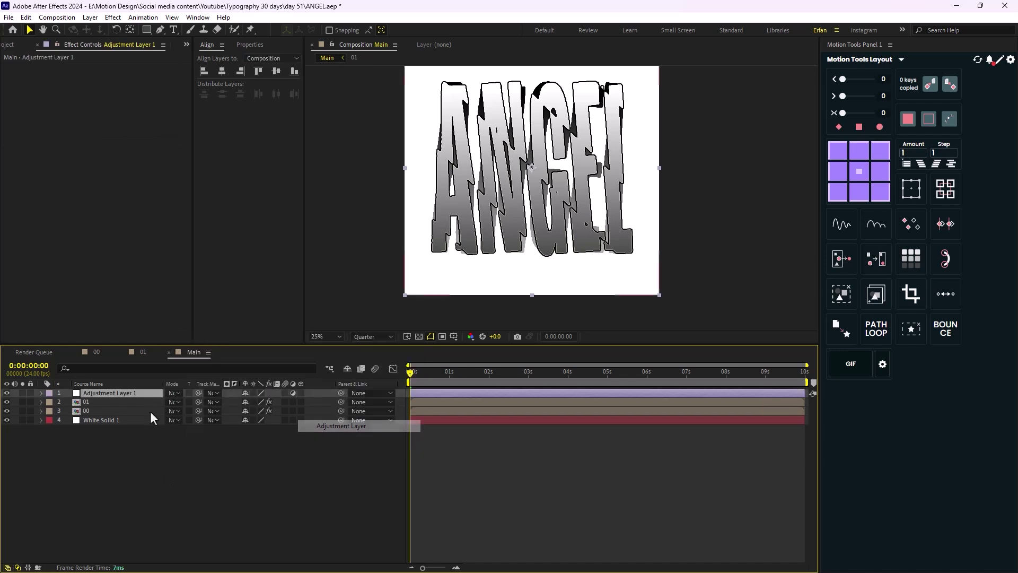
pyautogui.press('Return')
pyautogui.write('Tex')
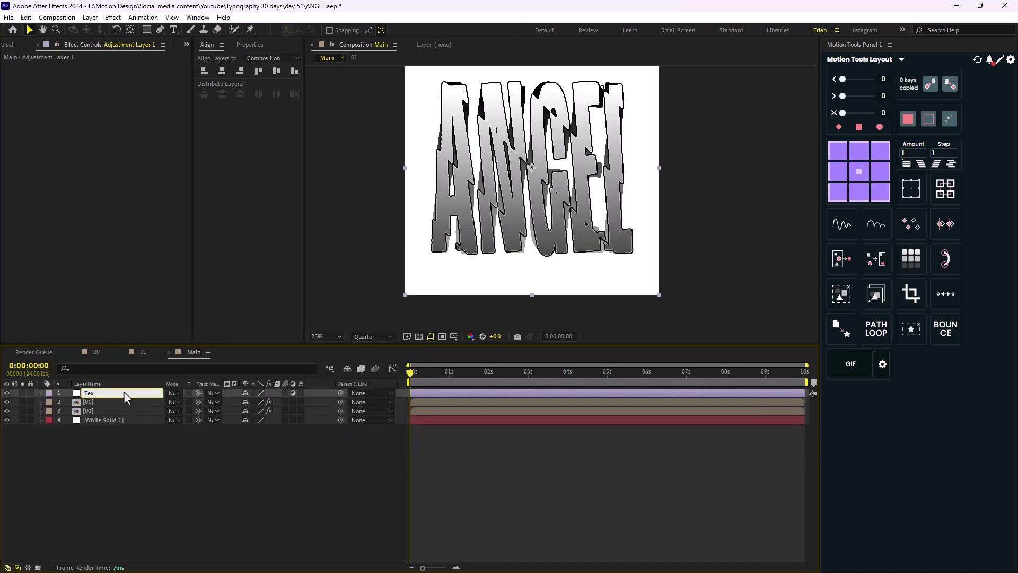
pyautogui.write('ture')
pyautogui.press('Return')
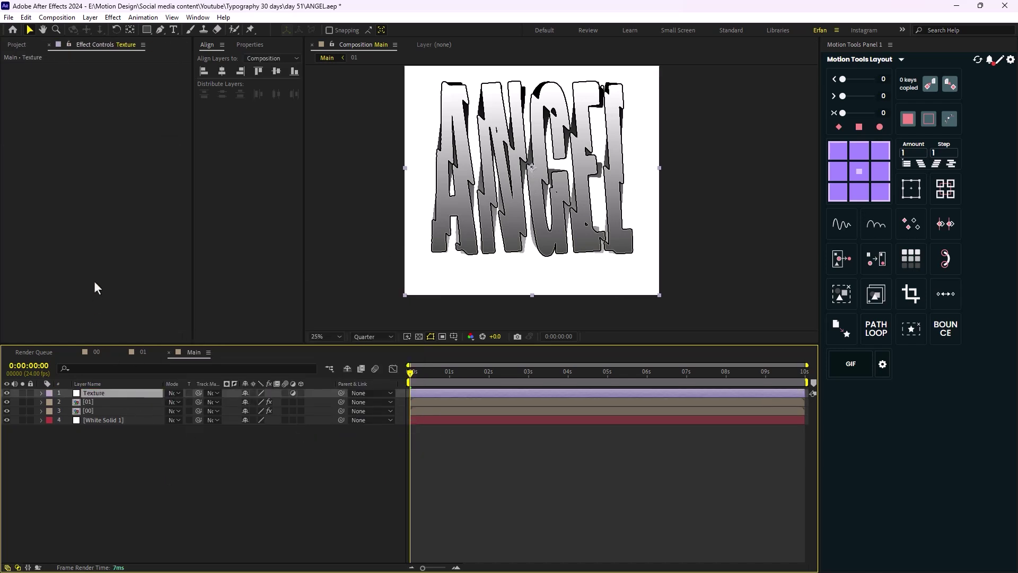
# Step: Apply the CC Ball Action effect to the Texture layer and inspect the dot pattern up close
pyautogui.hotkey('ctrl', 'space')
pyautogui.write('cc ball')
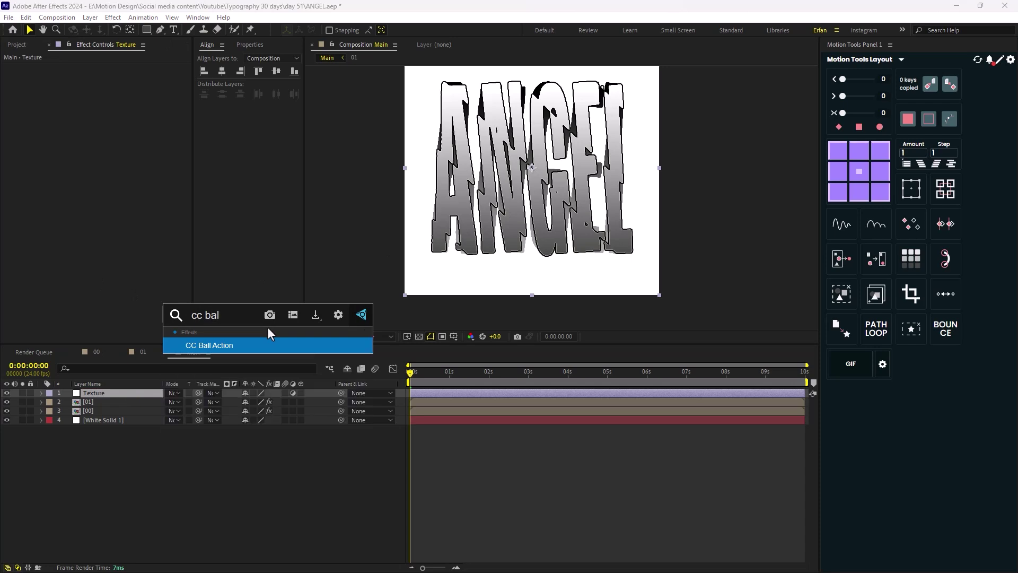
pyautogui.press('Return')
pyautogui.scroll(4, 319, 309)
pyautogui.moveTo(512, 177); pyautogui.dragTo(467, 314)
pyautogui.press('v')
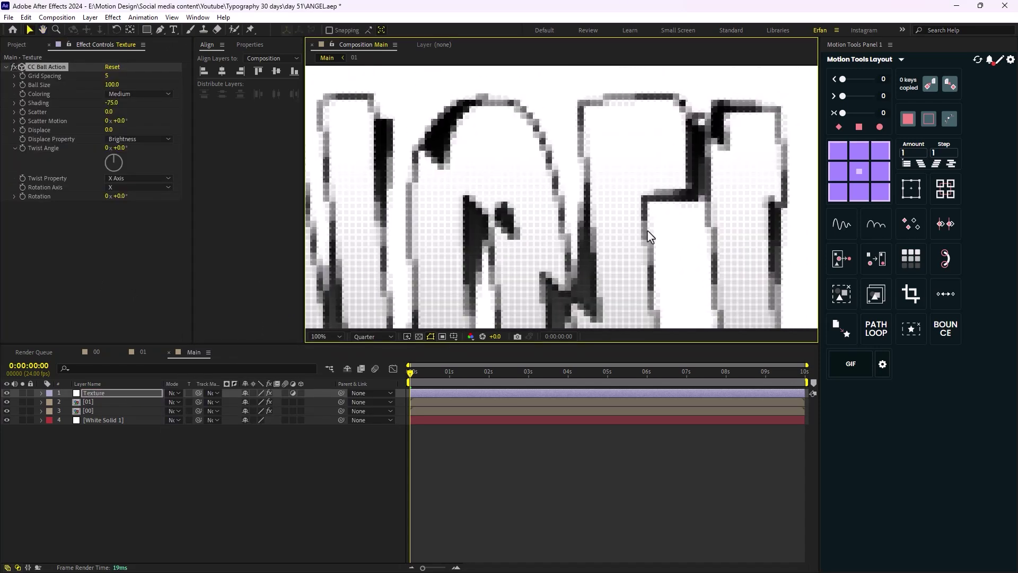
# Step: Set the Texture layer's CC Ball Action Ball Size to 50 and Shading to 100
pyautogui.click(113, 85)
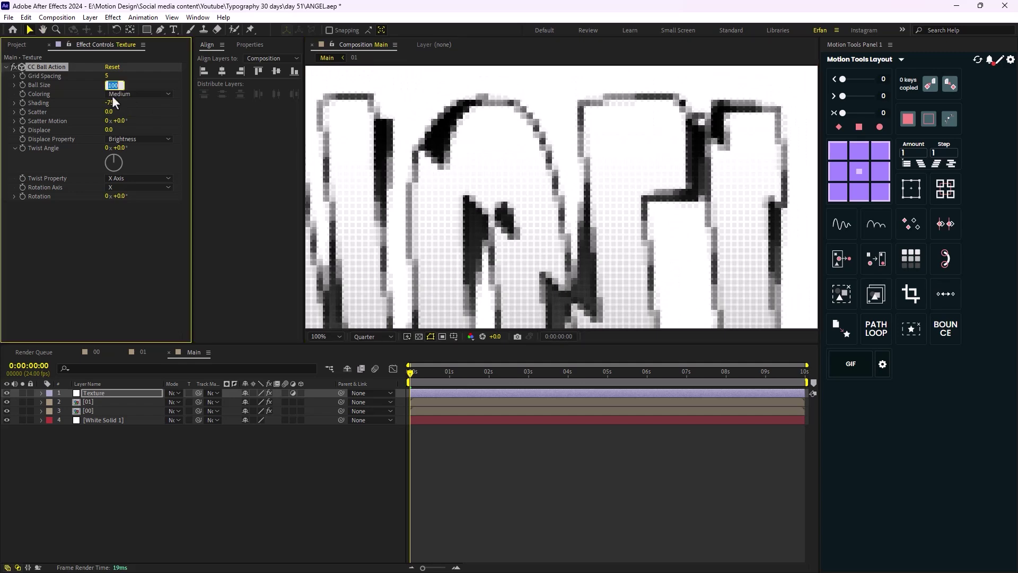
pyautogui.write('50')
pyautogui.press('Return')
pyautogui.scroll(-4, 498, 209)
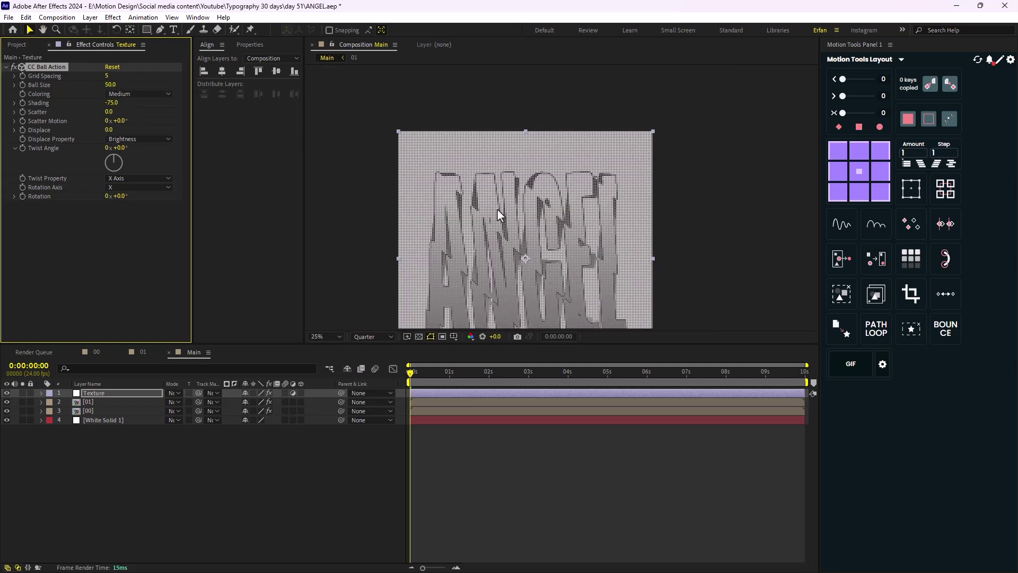
pyautogui.click(110, 102)
pyautogui.write('100')
pyautogui.press('Return')
pyautogui.scroll(2, 472, 259)
pyautogui.moveTo(460, 227); pyautogui.dragTo(418, 127)
pyautogui.scroll(2, 495, 300)
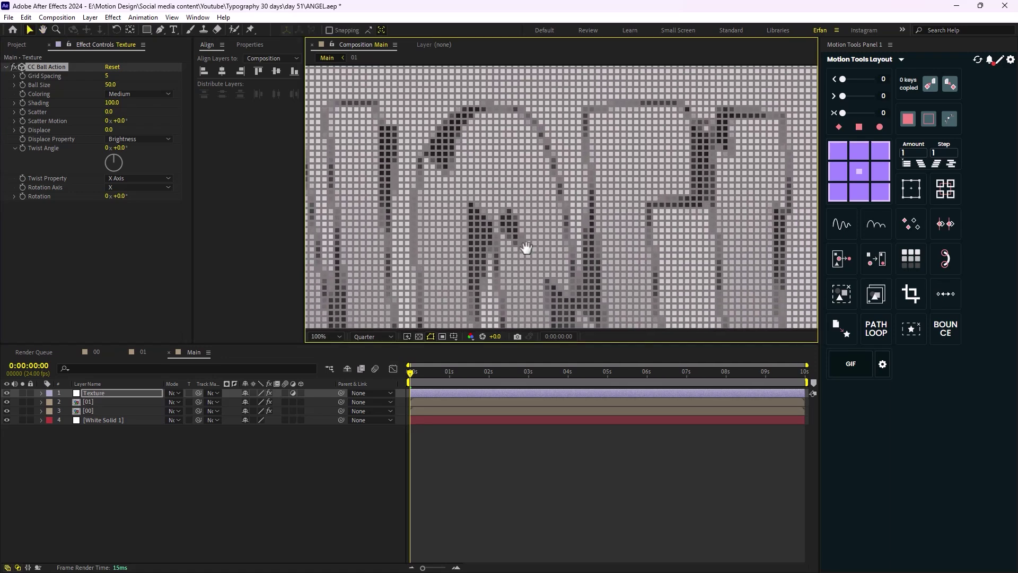
pyautogui.scroll(-4, 546, 234)
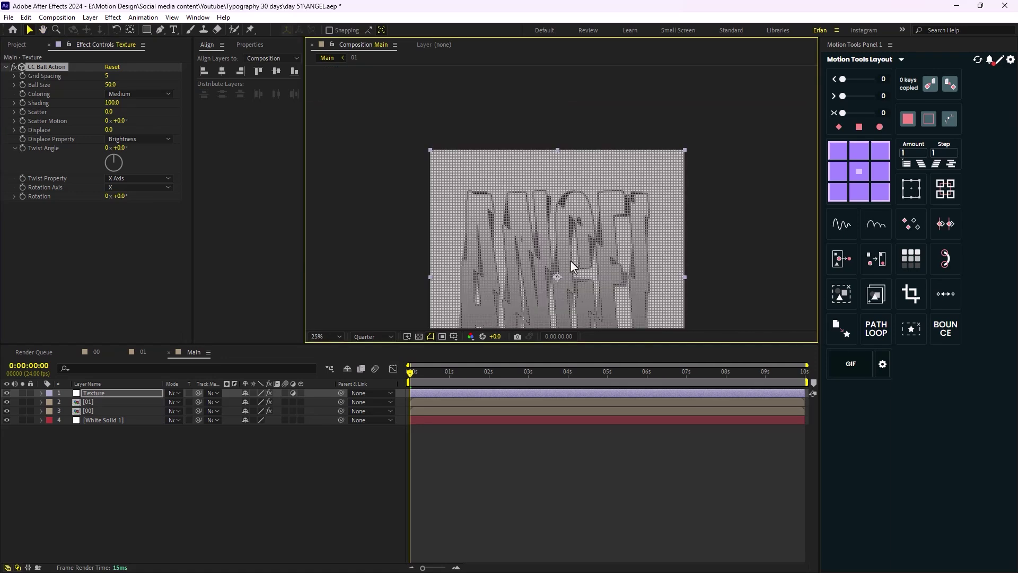
pyautogui.scroll(1, 571, 266)
# Step: Apply the Transform effect to the Texture layer below CC Ball Action
pyautogui.hotkey('ctrl', 'space')
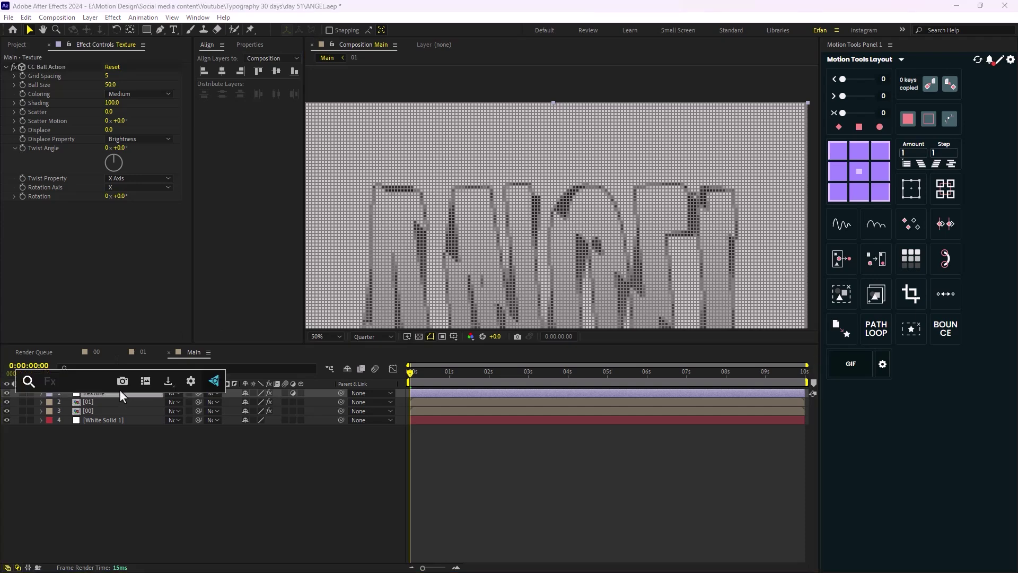
pyautogui.write('tra')
pyautogui.press('Return')
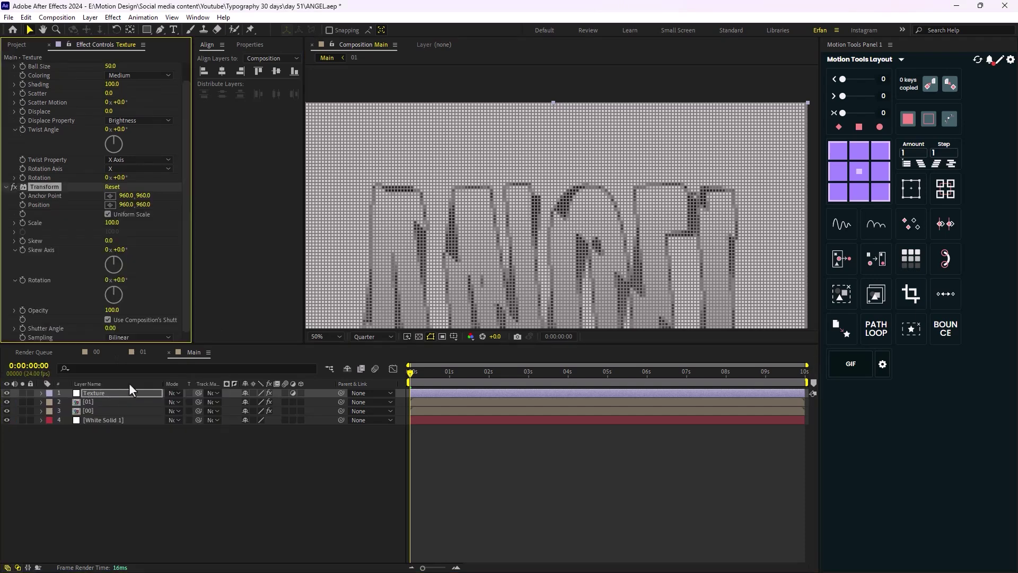
pyautogui.scroll(1, 56, 154)
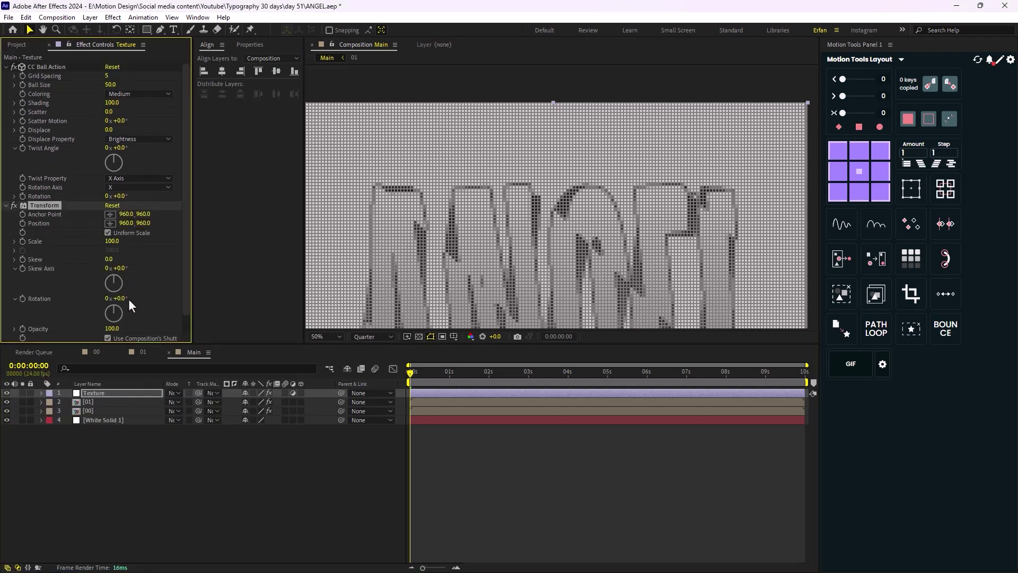
# Step: Move the Transform effect above CC Ball Action on the Texture layer and set its Rotation to -45°
pyautogui.scroll(-1, 129, 298)
pyautogui.scroll(1, 106, 281)
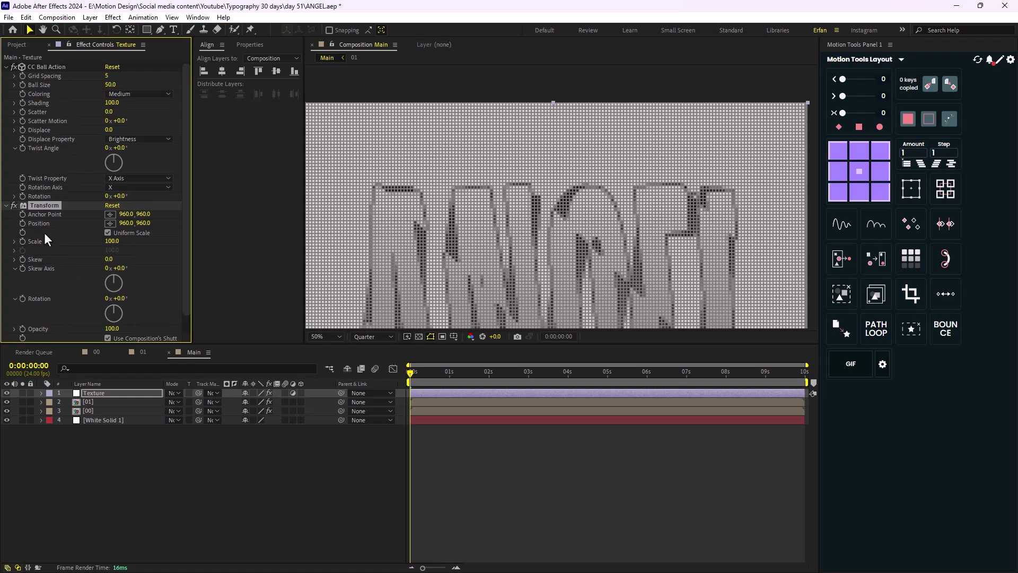
pyautogui.click(7, 67)
pyautogui.moveTo(41, 75); pyautogui.dragTo(43, 66)
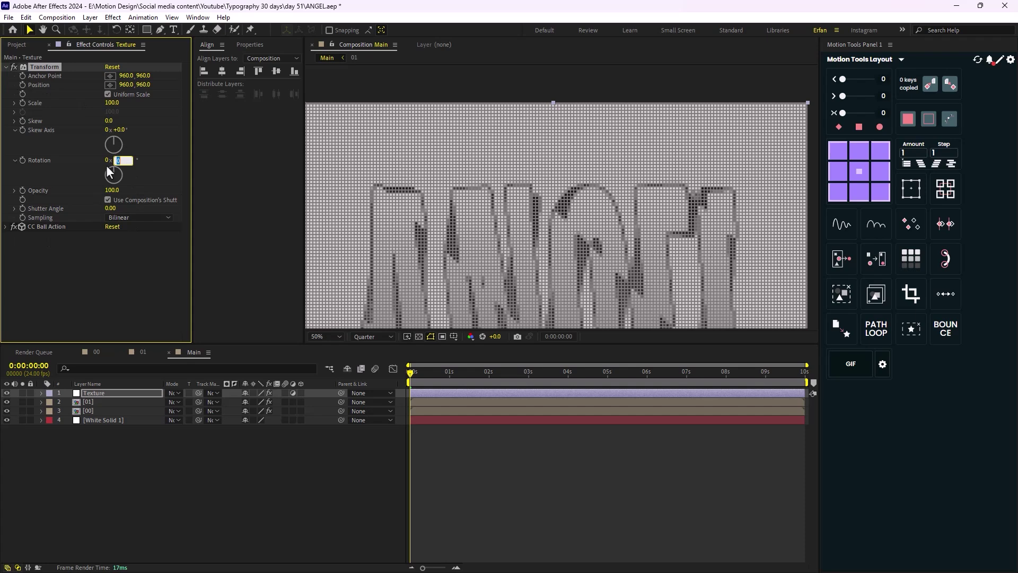
pyautogui.write('-45')
pyautogui.press('Return')
pyautogui.press(',')
pyautogui.press(',')
pyautogui.press(',')
pyautogui.press(',')
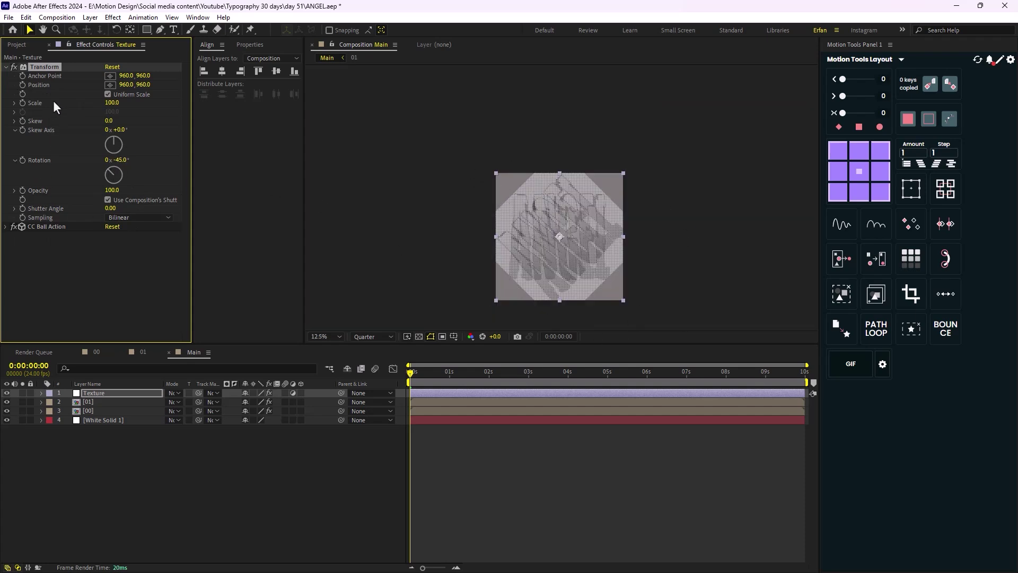
# Step: Duplicate the Transform effect on the Texture layer and place the copy below CC Ball Action
pyautogui.click(6, 68)
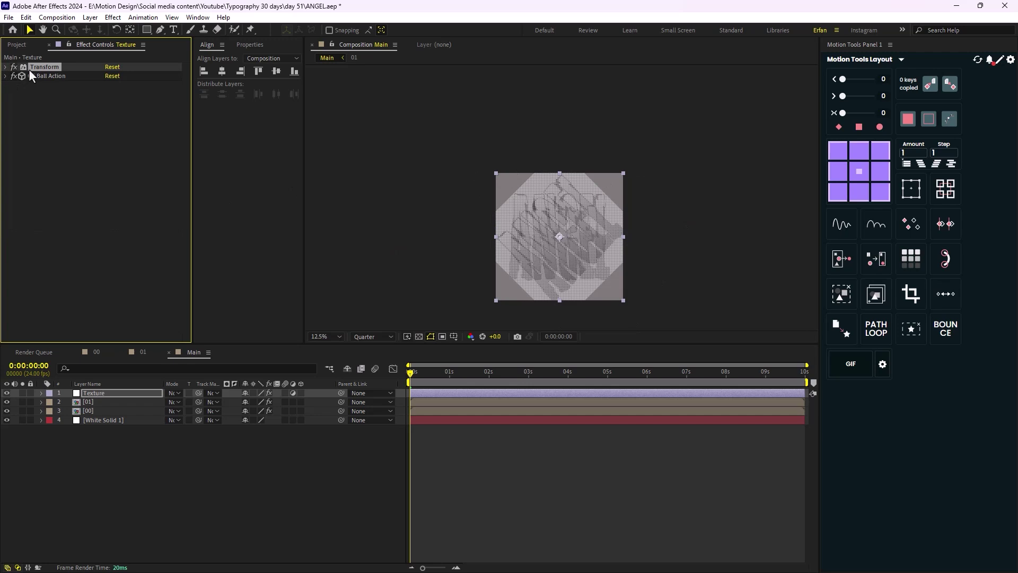
pyautogui.hotkey('ctrl', 'd')
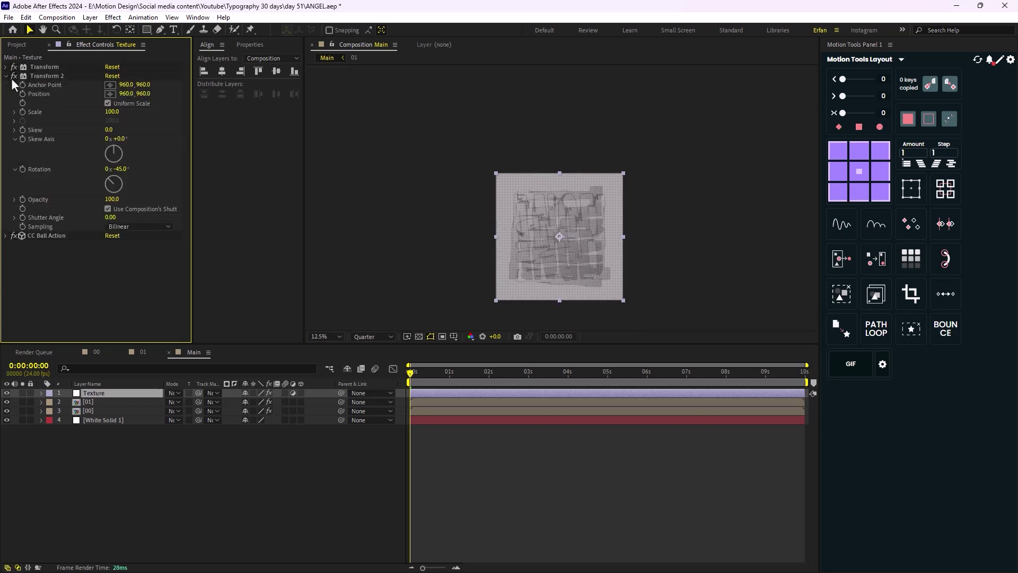
pyautogui.click(6, 76)
pyautogui.moveTo(35, 75); pyautogui.dragTo(47, 112)
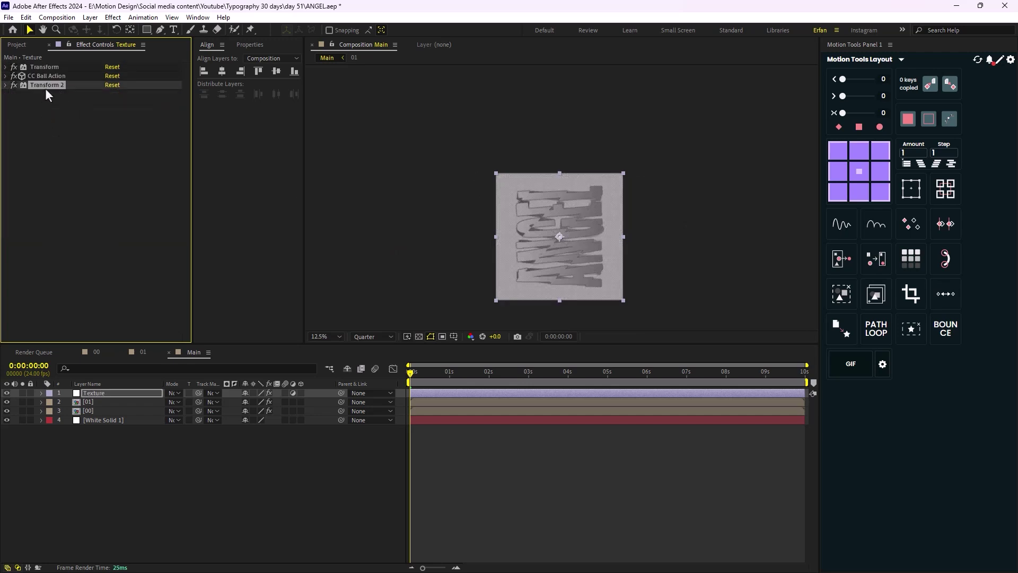
# Step: Set the Transform 2 effect's Rotation to 45° and check the diagonal dot pattern on the artwork
pyautogui.click(6, 85)
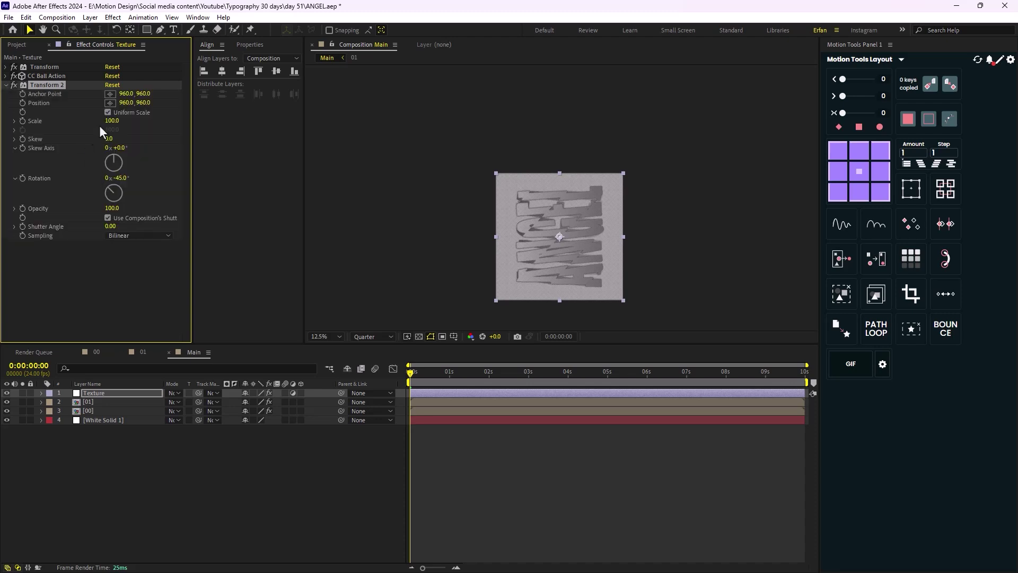
pyautogui.click(130, 178)
pyautogui.write('45')
pyautogui.press('Return')
pyautogui.scroll(6, 562, 260)
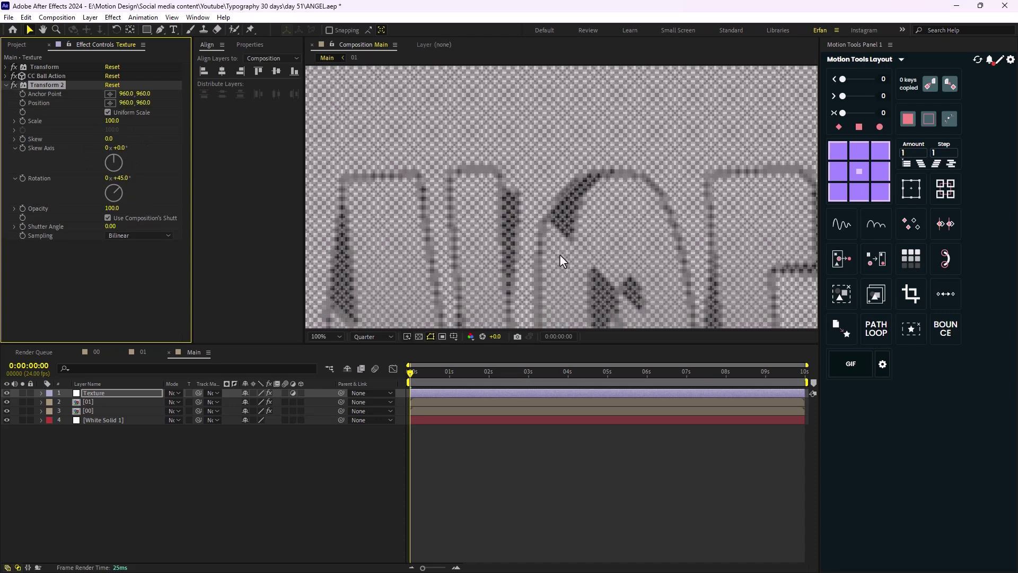
pyautogui.scroll(-4, 599, 223)
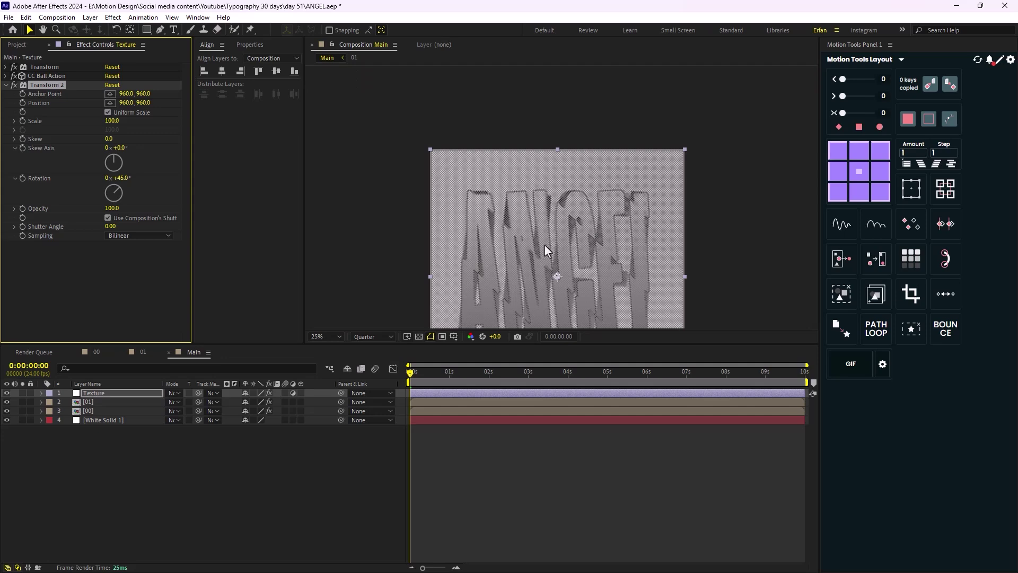
pyautogui.scroll(-1, 547, 255)
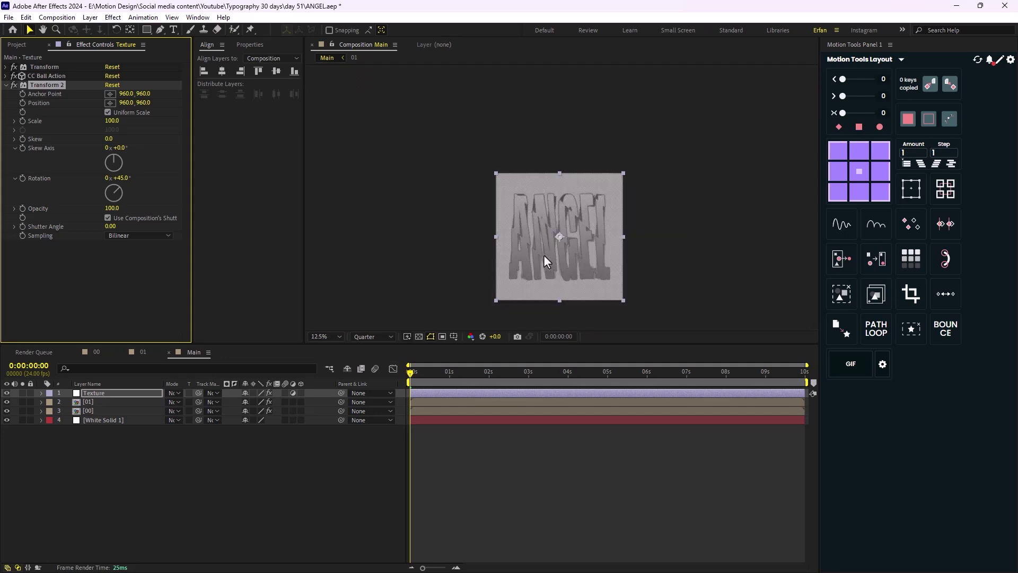
pyautogui.click(7, 85)
pyautogui.scroll(1, 536, 249)
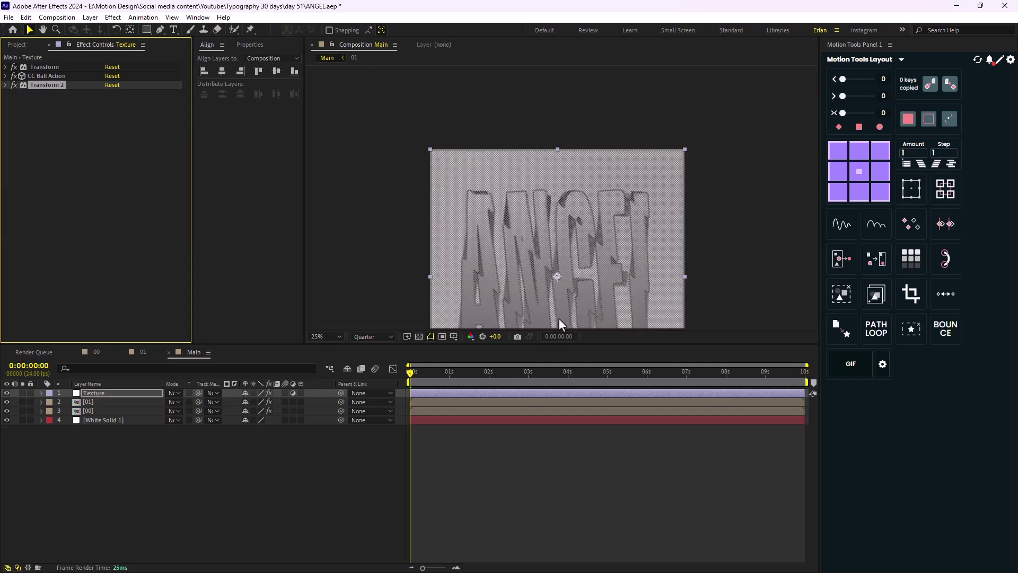
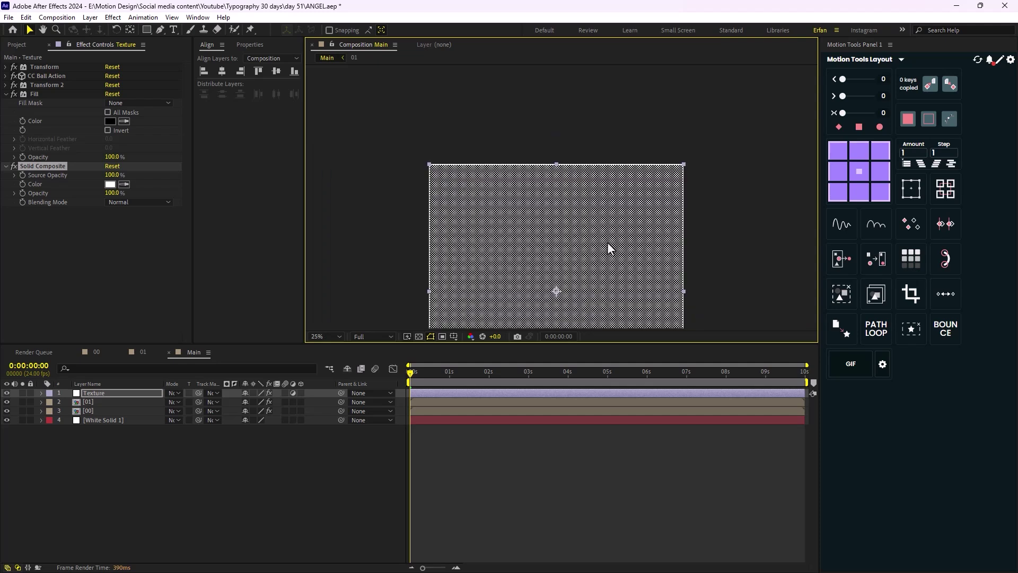
# Step: Apply the CC Composite effect to the Texture layer below Solid Composite
pyautogui.click(5, 95)
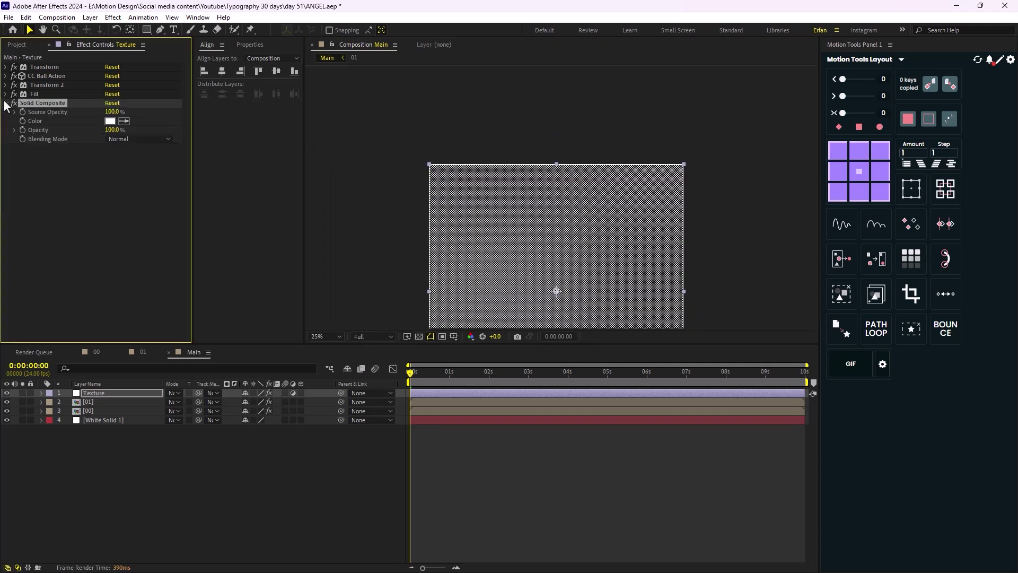
pyautogui.click(6, 104)
pyautogui.press('.')
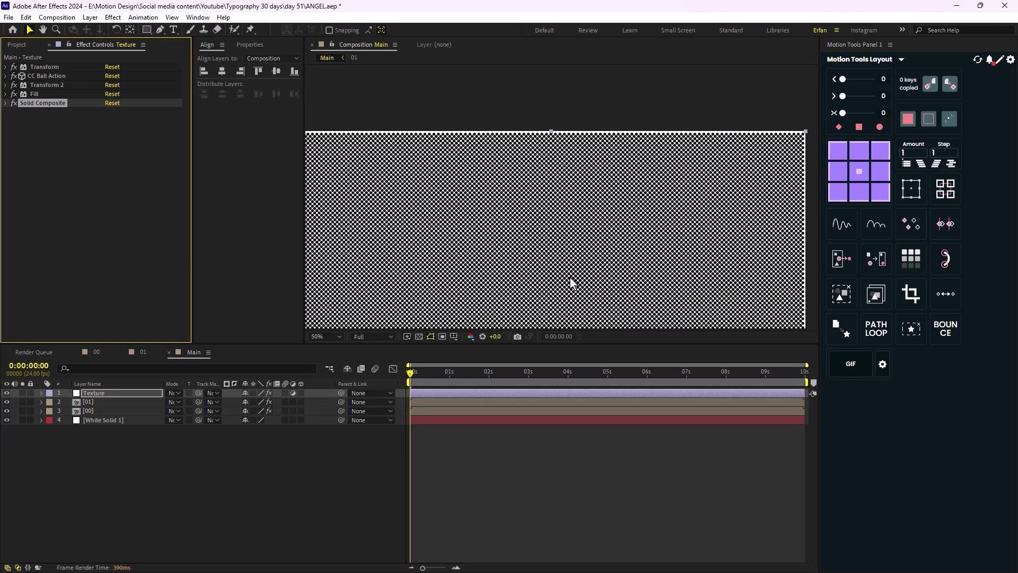
pyautogui.press(',')
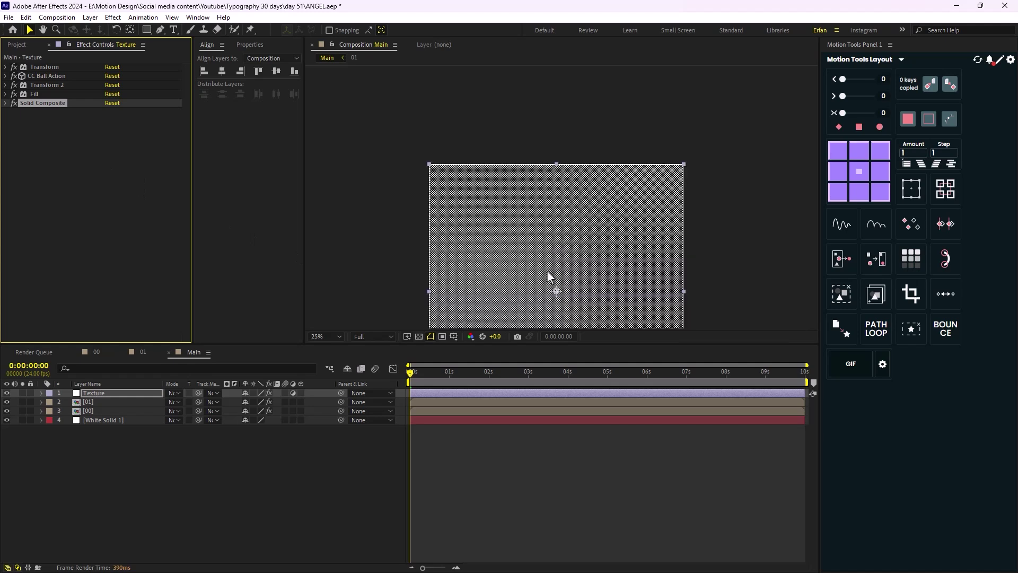
pyautogui.hotkey('ctrl', 'space')
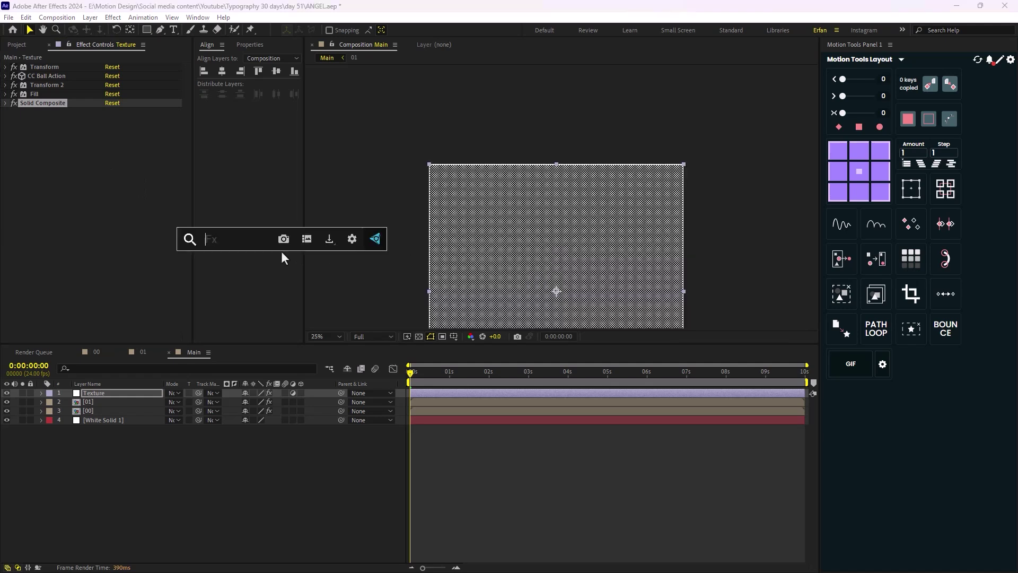
pyautogui.write('cc co')
pyautogui.press('Down')
pyautogui.press('Down')
pyautogui.press('Return')
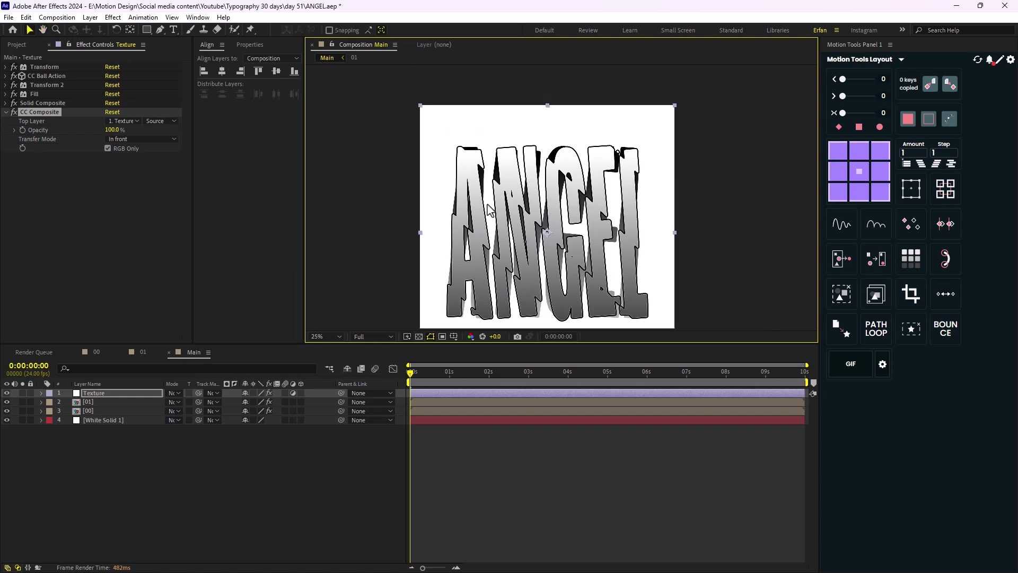
# Step: Set the CC Composite effect's Transfer Mode to Hard Mix
pyautogui.press('.')
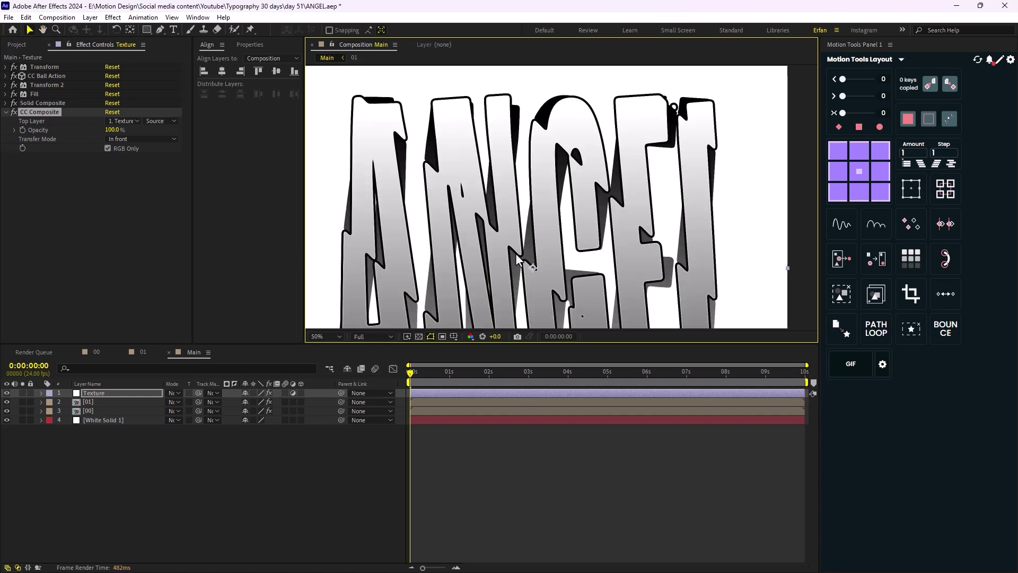
pyautogui.click(126, 138)
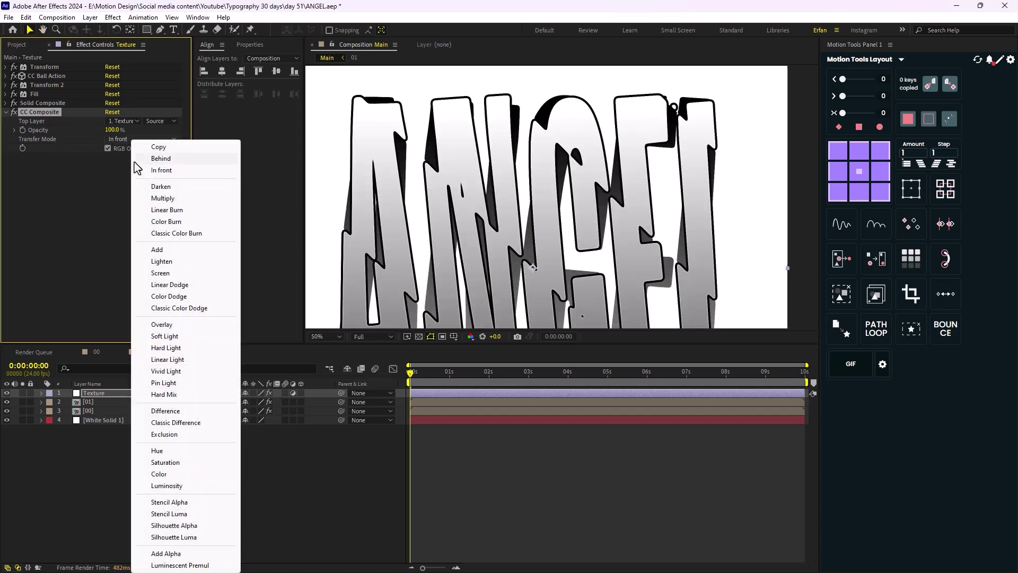
pyautogui.click(164, 394)
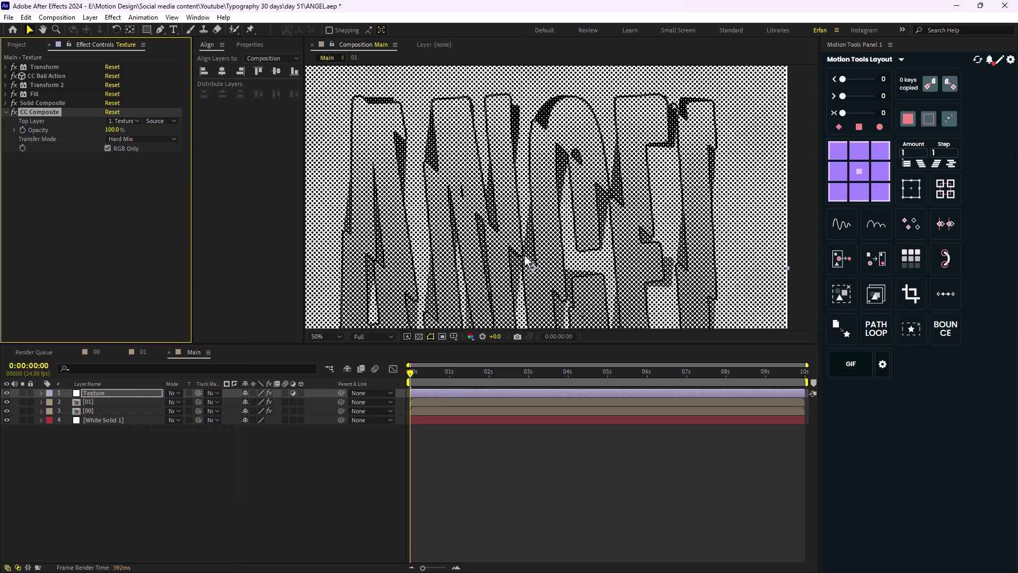
pyautogui.scroll(-2, 527, 260)
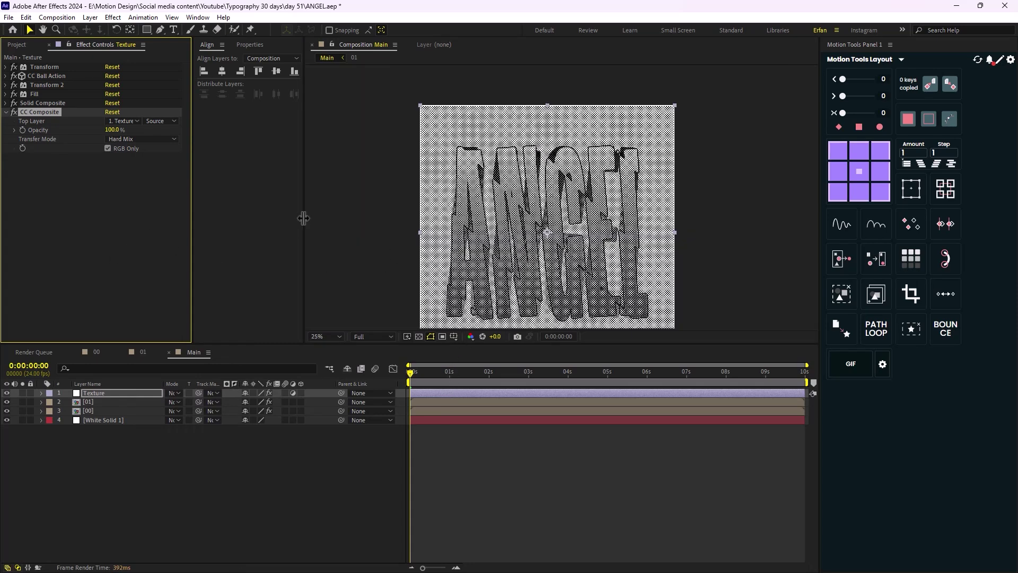
# Step: Apply Gaussian Blur to the Texture layer and place it between Solid Composite and CC Composite
pyautogui.hotkey('ctrl', 'space')
pyautogui.write('gaus')
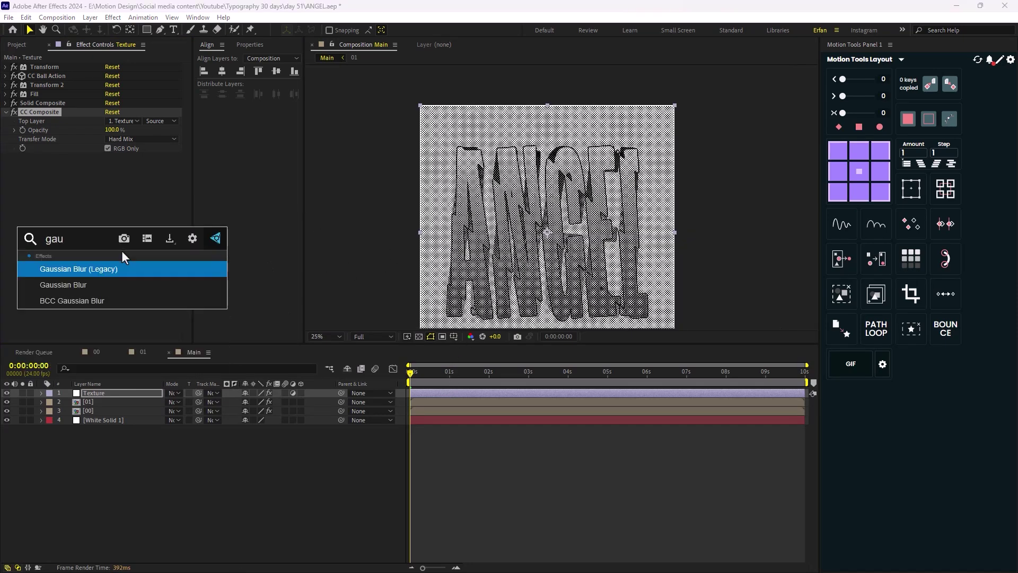
pyautogui.press('Down')
pyautogui.press('Return')
pyautogui.moveTo(34, 156); pyautogui.dragTo(43, 110)
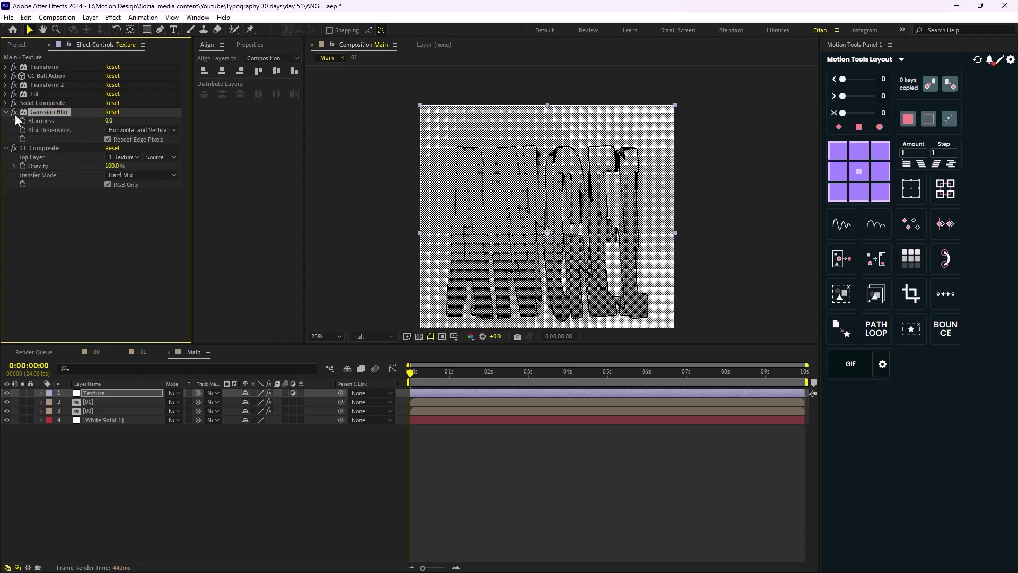
# Step: Adjust the Gaussian Blur's Blurriness while checking the halftone on the letters, settling on 9
pyautogui.moveTo(109, 121)
pyautogui.mouseDown()
pyautogui.moveTo(139, 122)
pyautogui.moveTo(128, 125)
pyautogui.mouseUp()
pyautogui.scroll(2, 451, 265)
pyautogui.moveTo(437, 211); pyautogui.dragTo(447, 104)
pyautogui.scroll(-2, 447, 105)
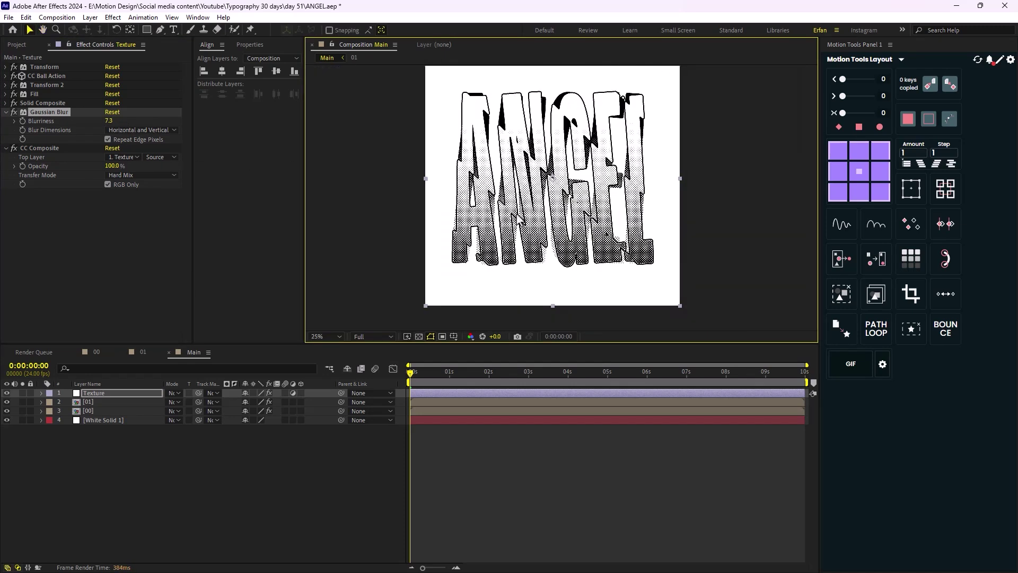
pyautogui.click(112, 121)
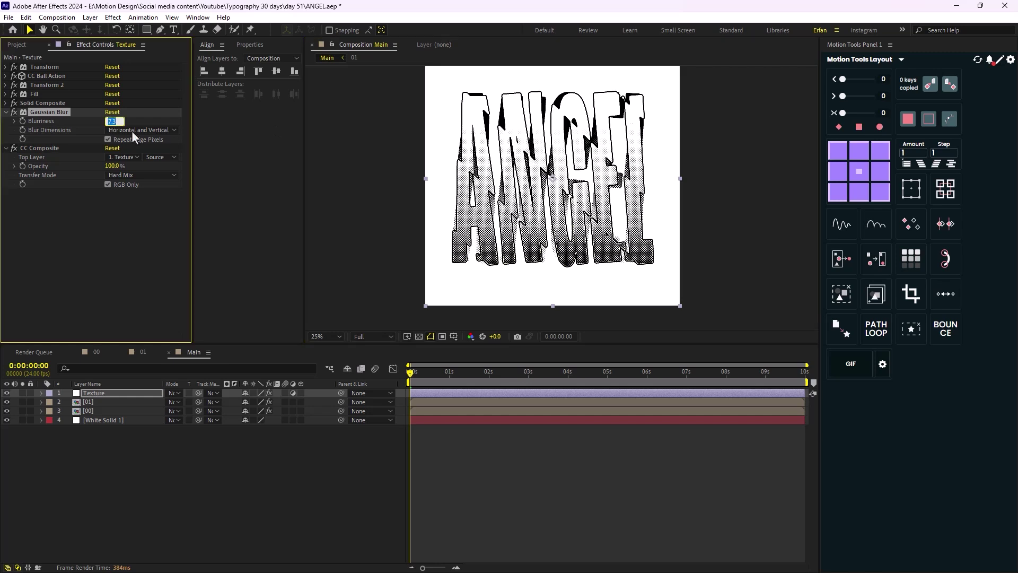
pyautogui.write('8')
pyautogui.press('Return')
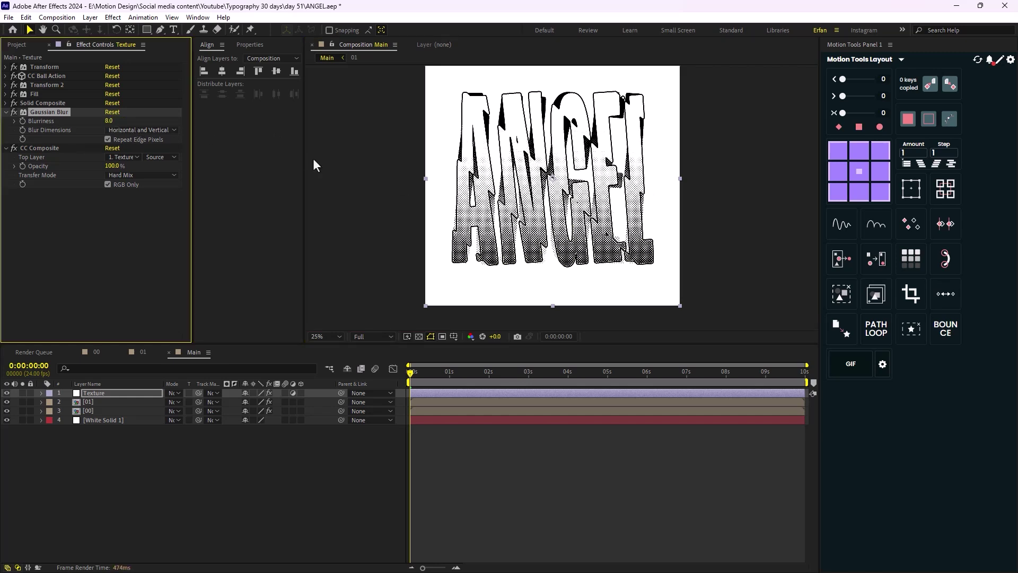
pyautogui.click(109, 121)
pyautogui.write('9')
pyautogui.press('Return')
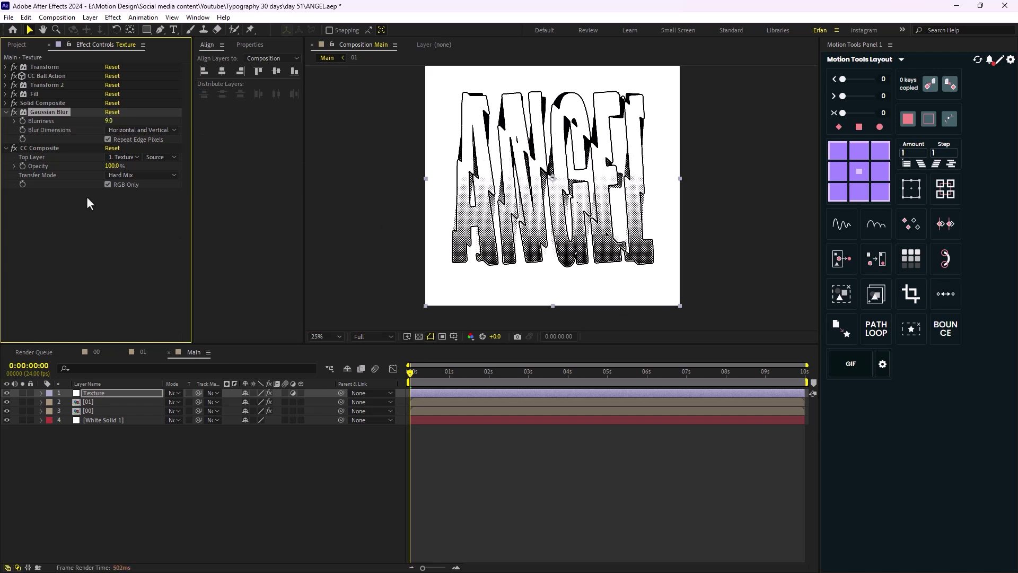
# Step: Duplicate the Gaussian Blur effect on the Texture layer and move the copy below CC Composite
pyautogui.click(7, 113)
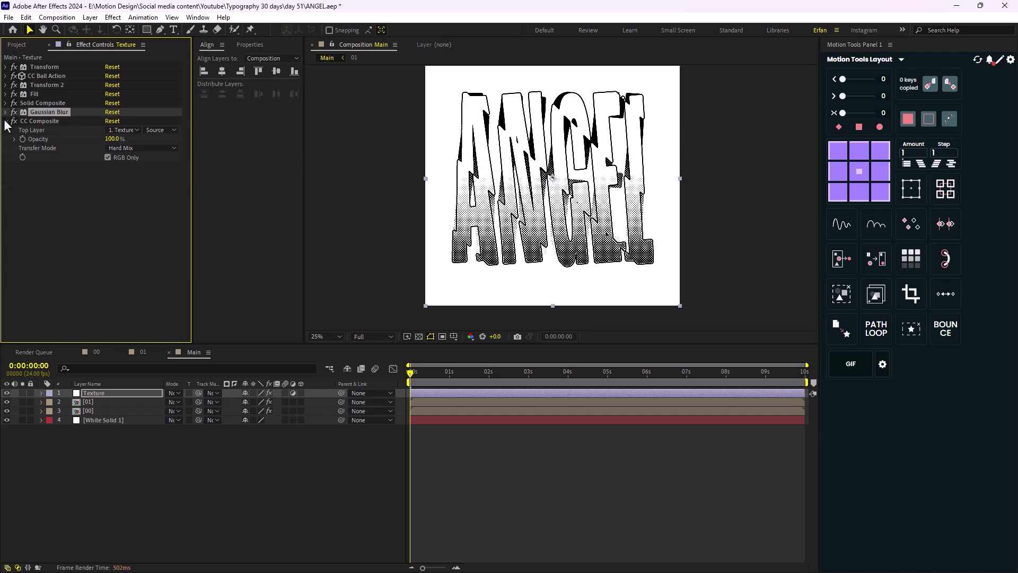
pyautogui.click(5, 121)
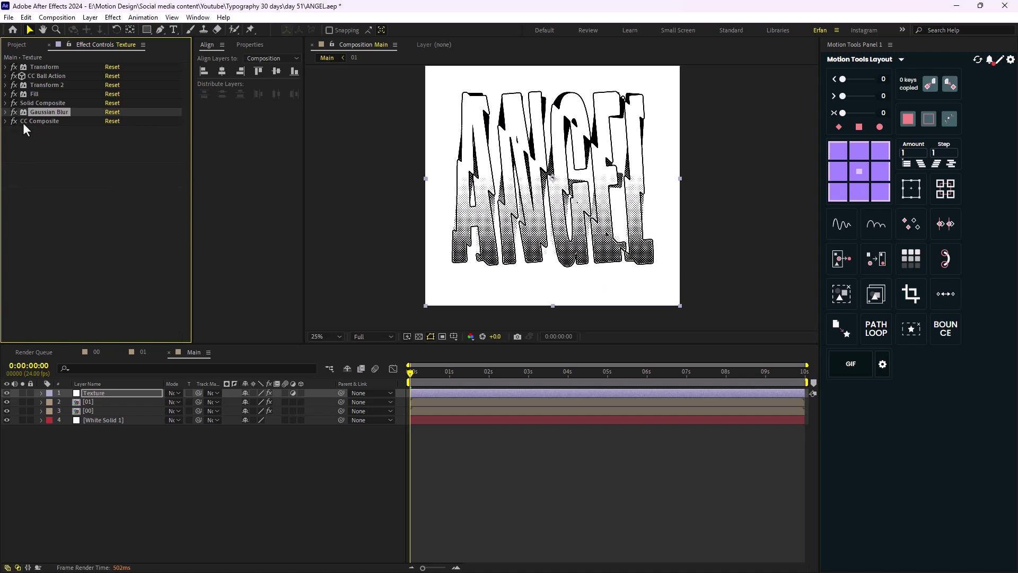
pyautogui.hotkey('ctrl', 'd')
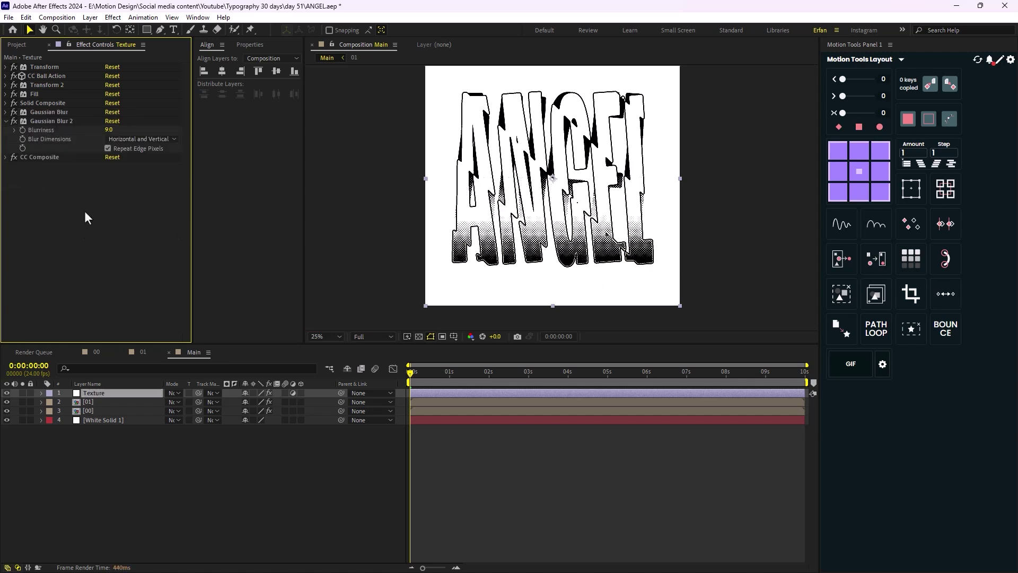
pyautogui.moveTo(52, 121); pyautogui.dragTo(62, 165)
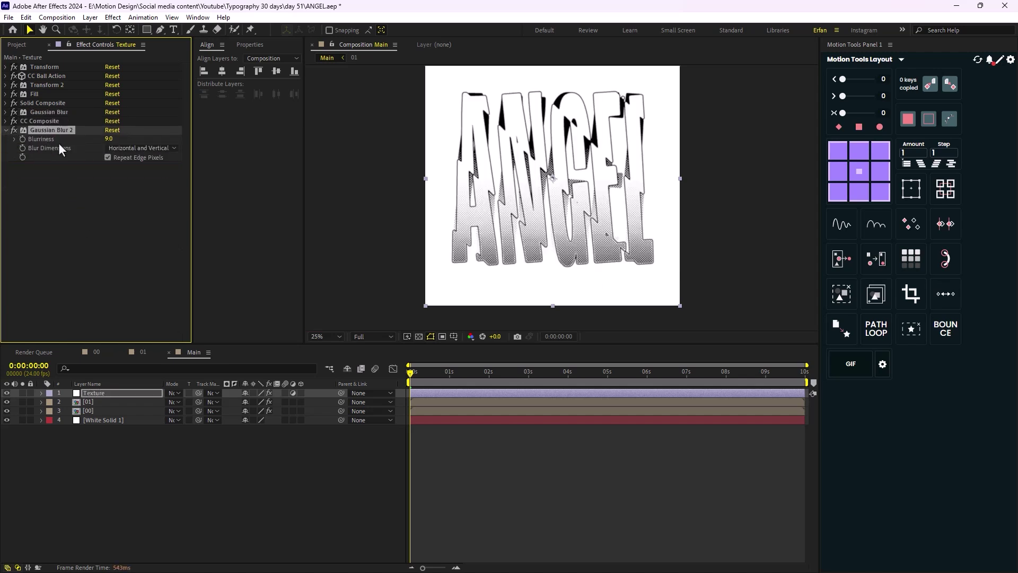
# Step: Set the Gaussian Blur 2 effect's Blurriness to 2 and inspect the softened dots up close
pyautogui.click(109, 139)
pyautogui.write('2')
pyautogui.press('Return')
pyautogui.press('.')
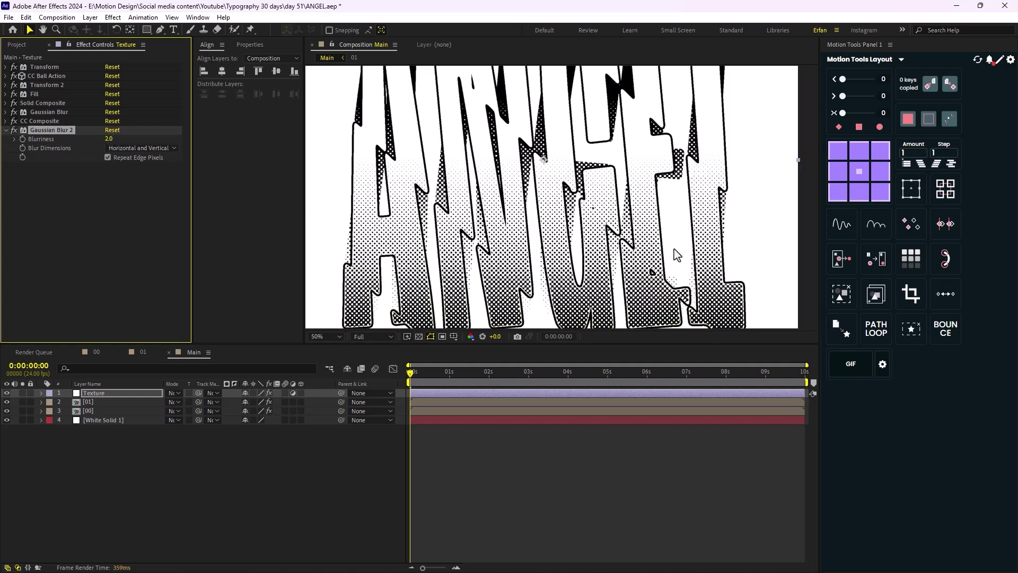
pyautogui.click(7, 131)
# Step: Apply the Tint effect to the Texture layer below Gaussian Blur 2
pyautogui.hotkey('ctrl', 'space')
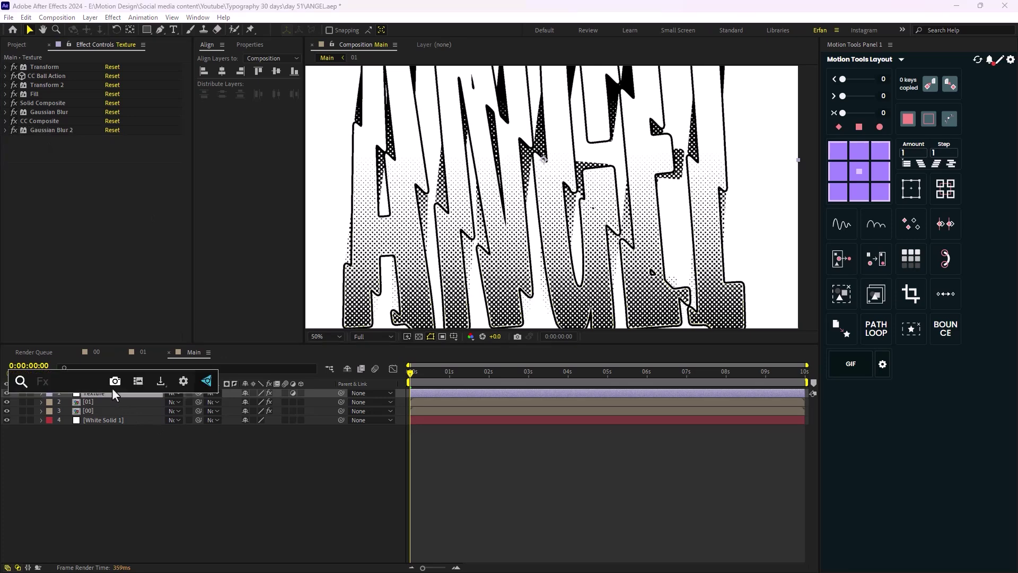
pyautogui.write('tint')
pyautogui.press('Return')
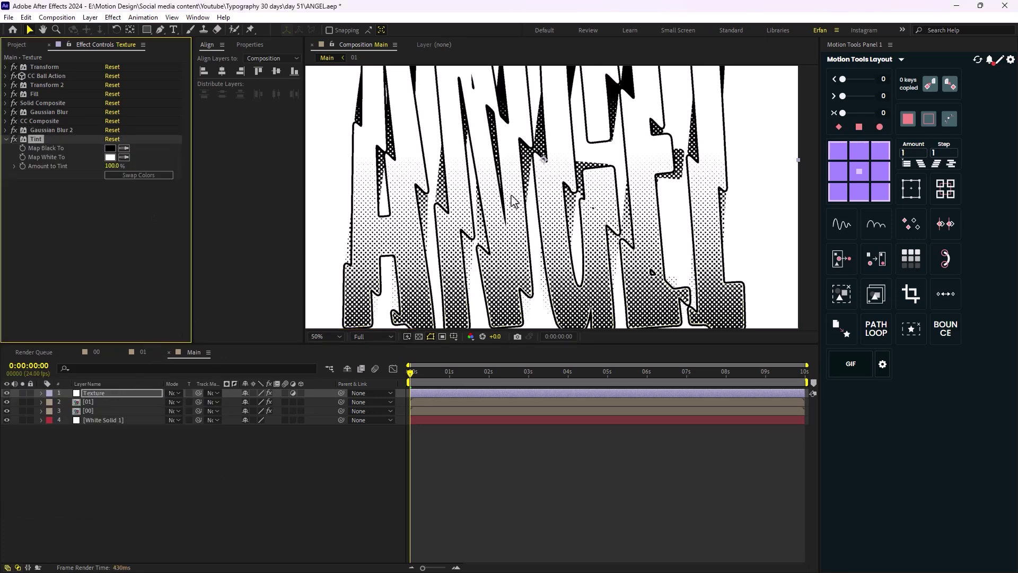
pyautogui.press(',')
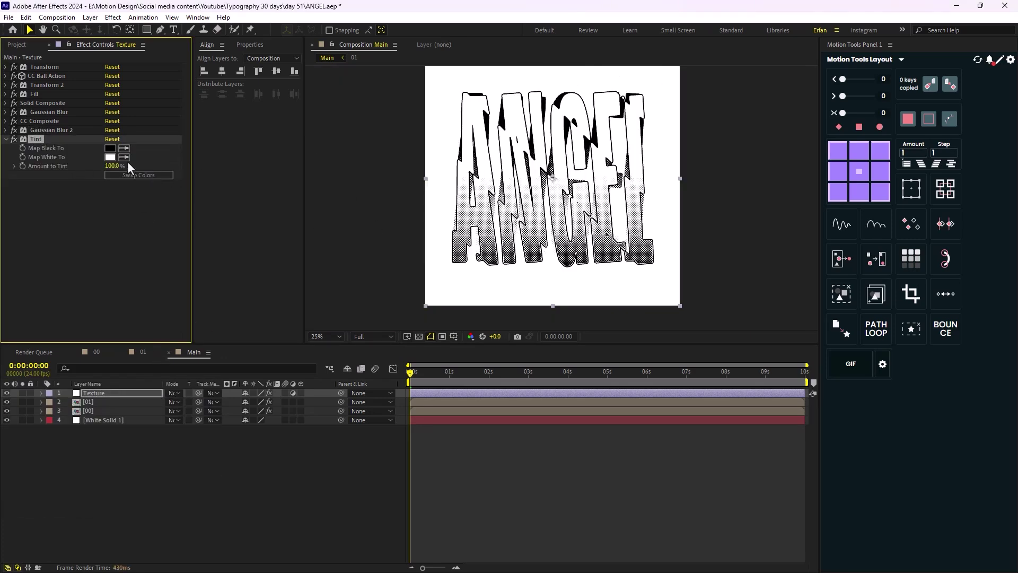
# Step: Set the Tint effect's Map White To colour to 141414 and reduce the composition's preview resolution to Third
pyautogui.click(110, 157)
pyautogui.moveTo(540, 399); pyautogui.dragTo(503, 418)
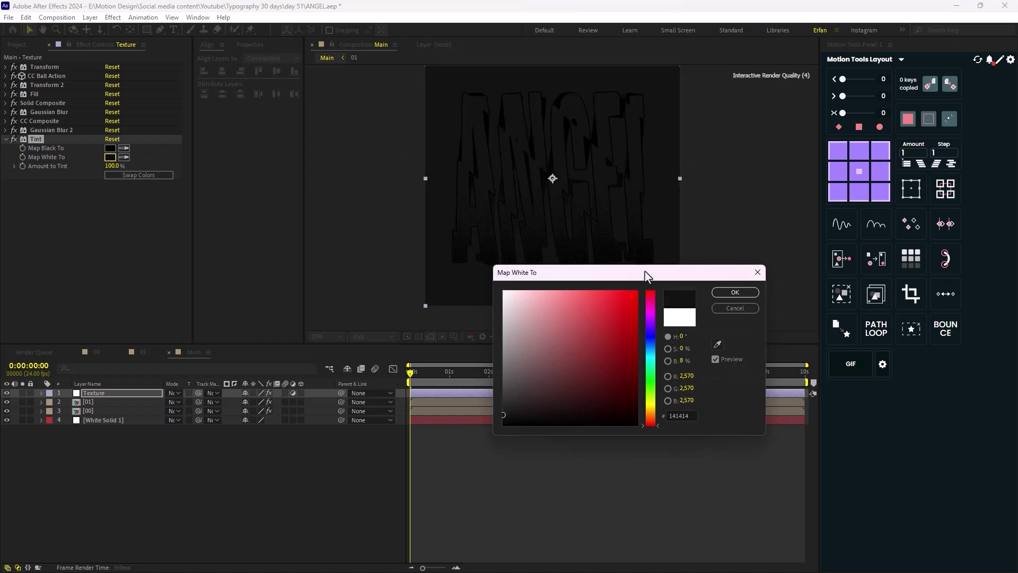
pyautogui.click(735, 293)
pyautogui.click(389, 337)
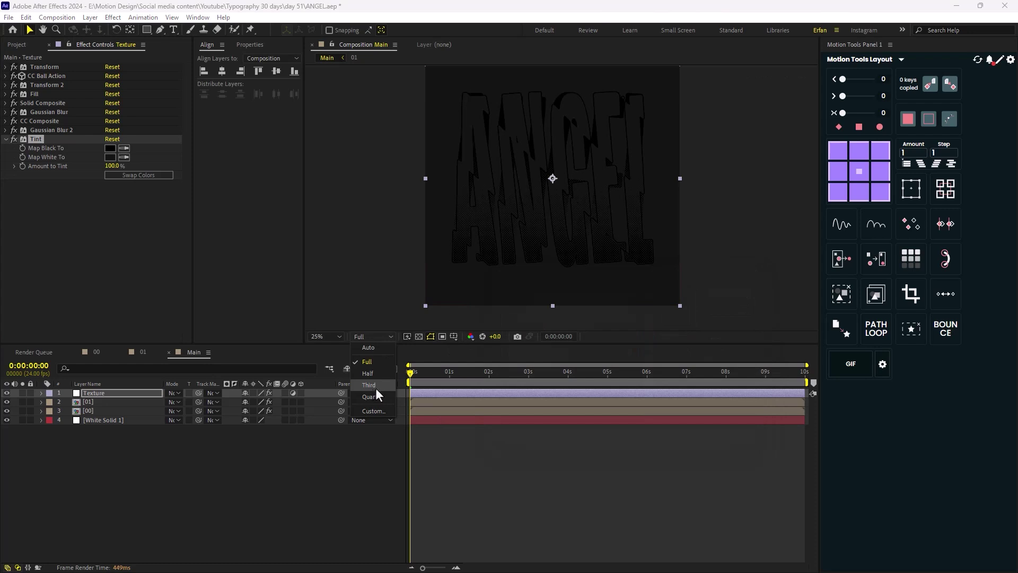
pyautogui.click(375, 385)
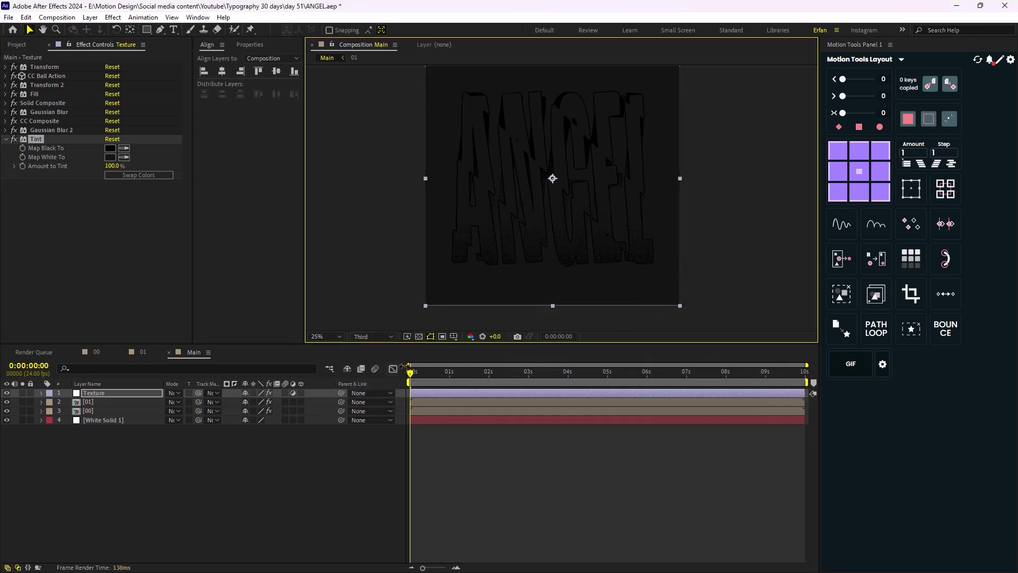
# Step: Set the Tint effect's Map Black To colour to pink with hue 340, saturation 60 and brightness 100
pyautogui.click(110, 148)
pyautogui.click(683, 336)
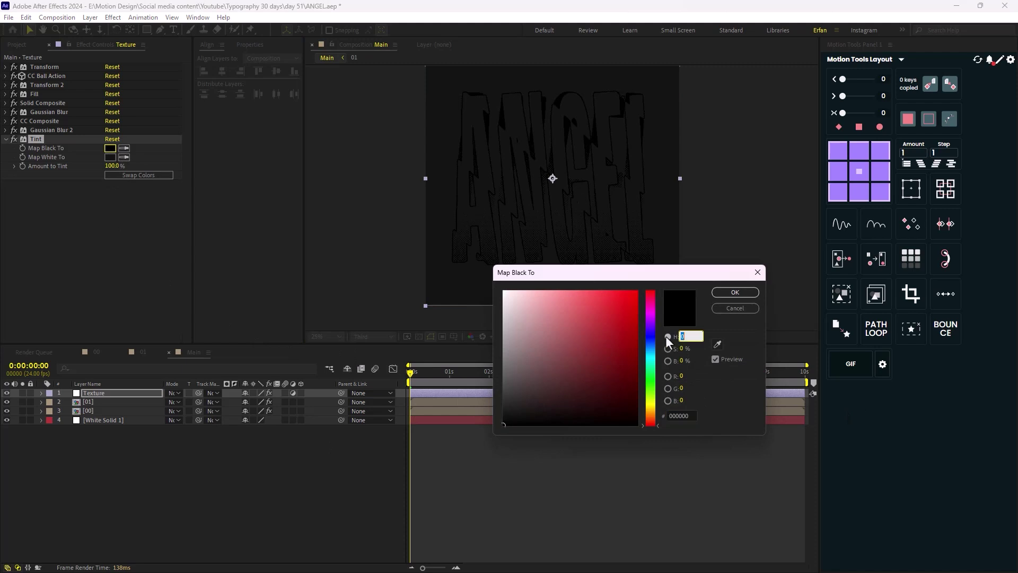
pyautogui.write('340')
pyautogui.click(677, 349)
pyautogui.write('60')
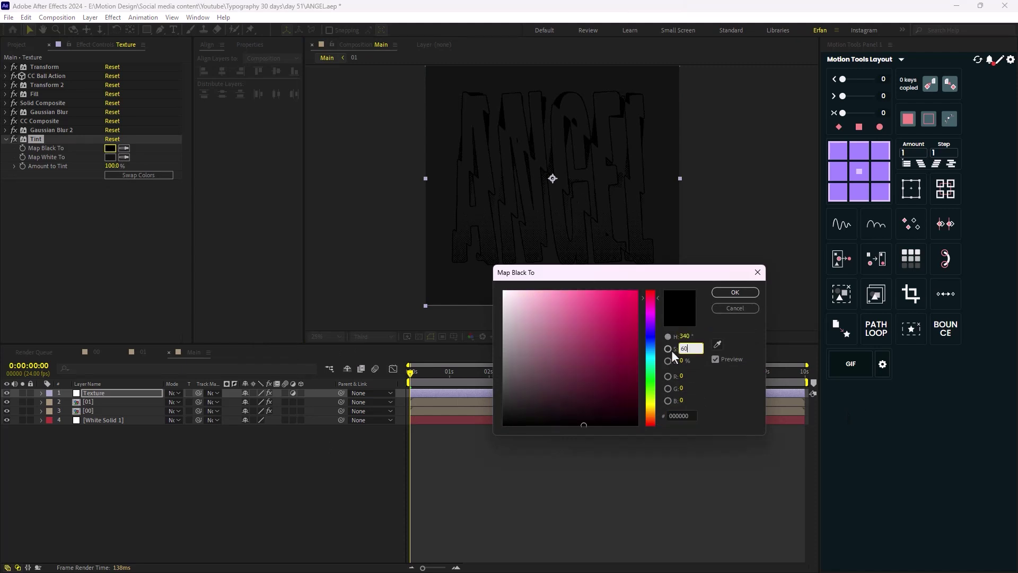
pyautogui.click(681, 361)
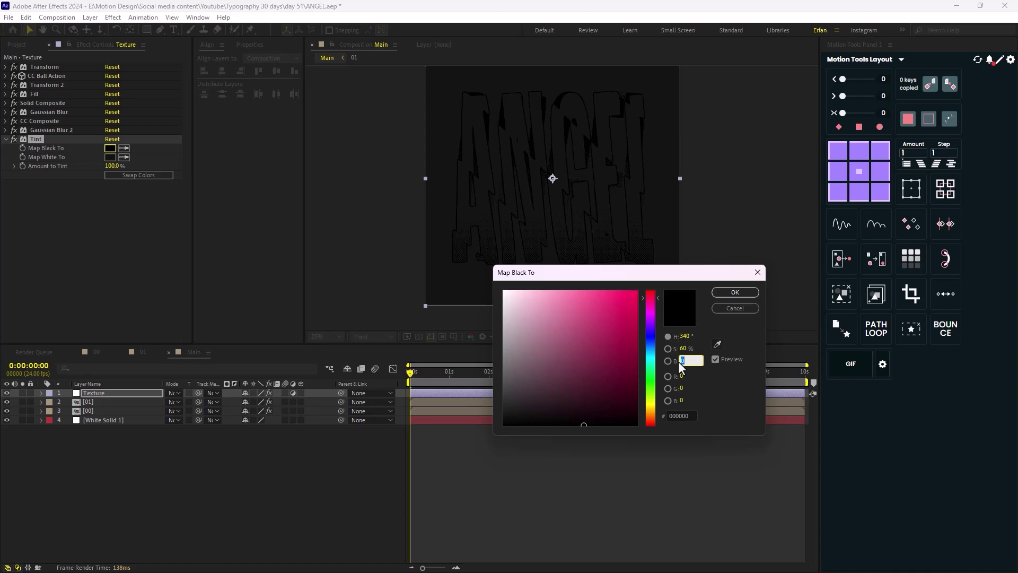
pyautogui.write('100')
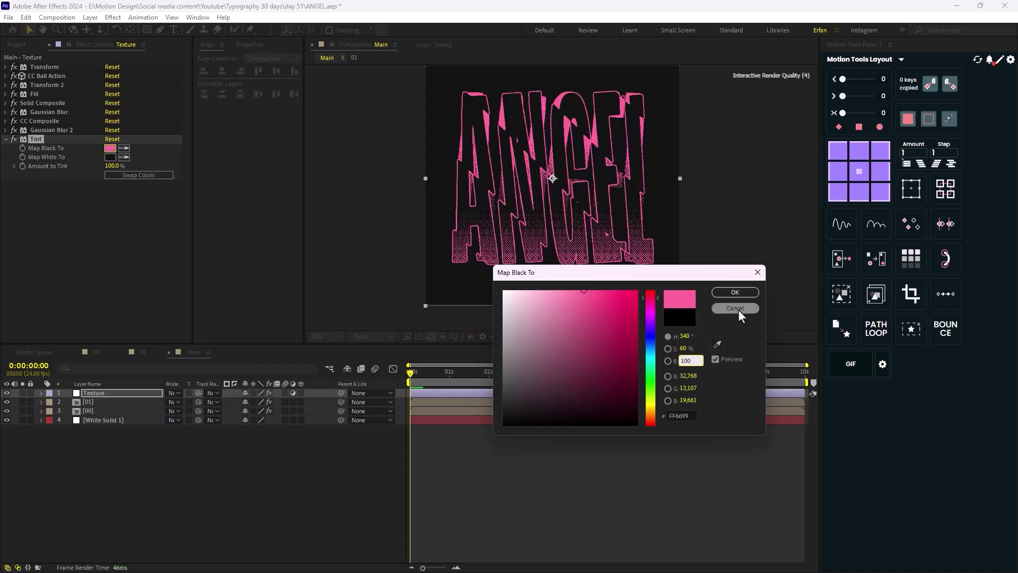
pyautogui.click(734, 294)
# Step: Play back the Main composition from the start to review the pink-on-dark halftone animation
pyautogui.click(261, 443)
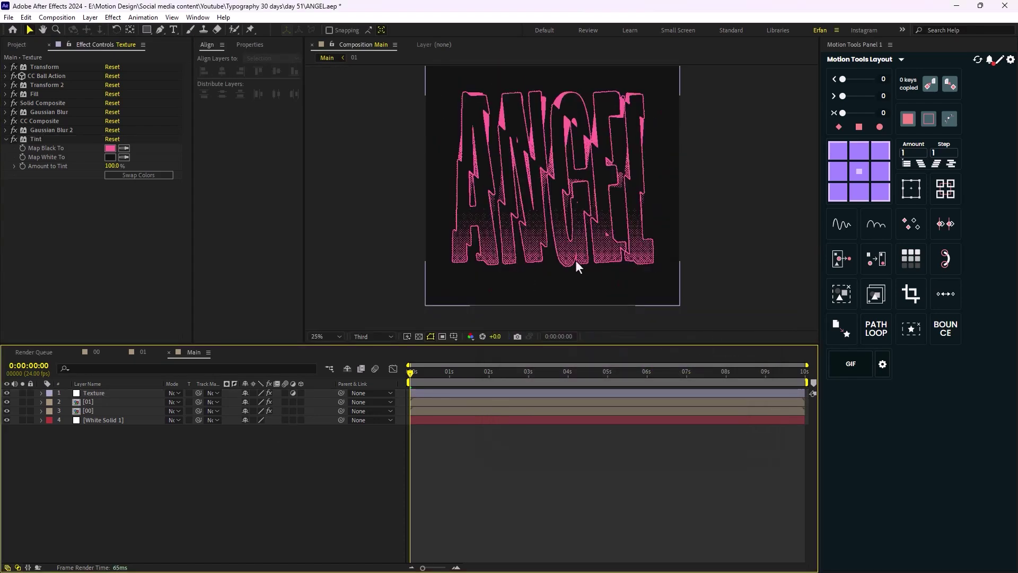
pyautogui.press('space')
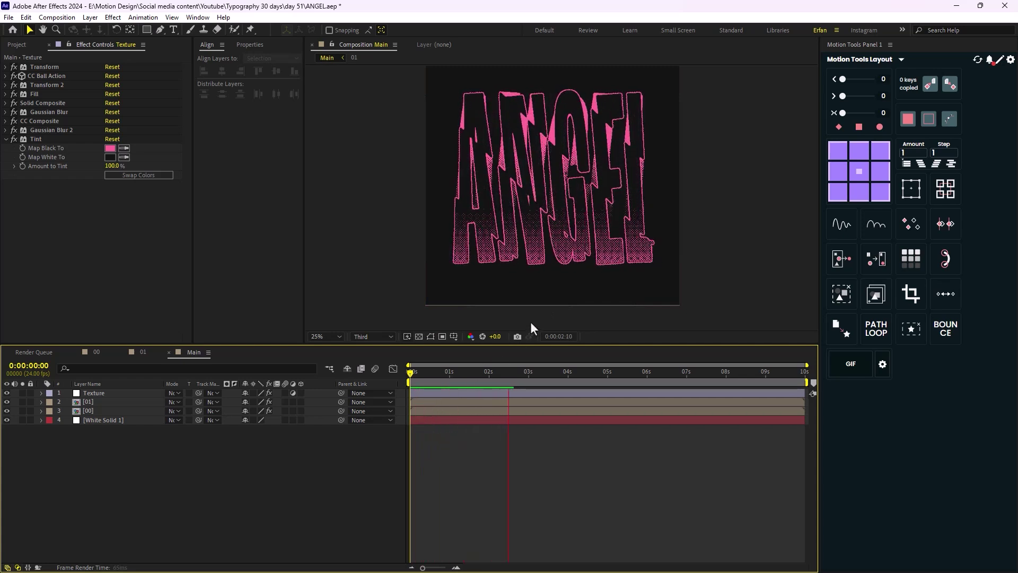
pyautogui.scroll(-2, 610, 275)
pyautogui.scroll(1, 597, 288)
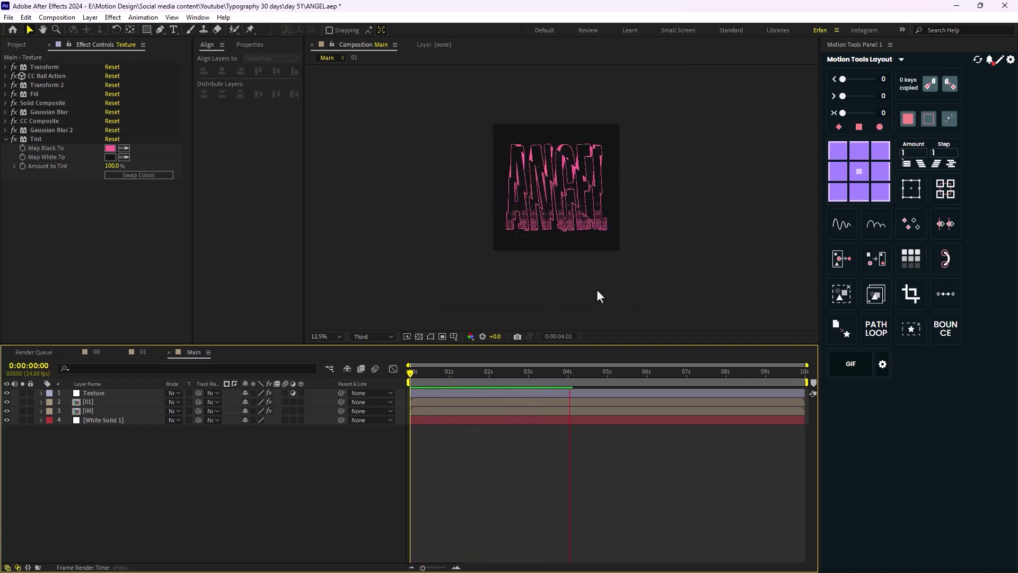
pyautogui.press('space')
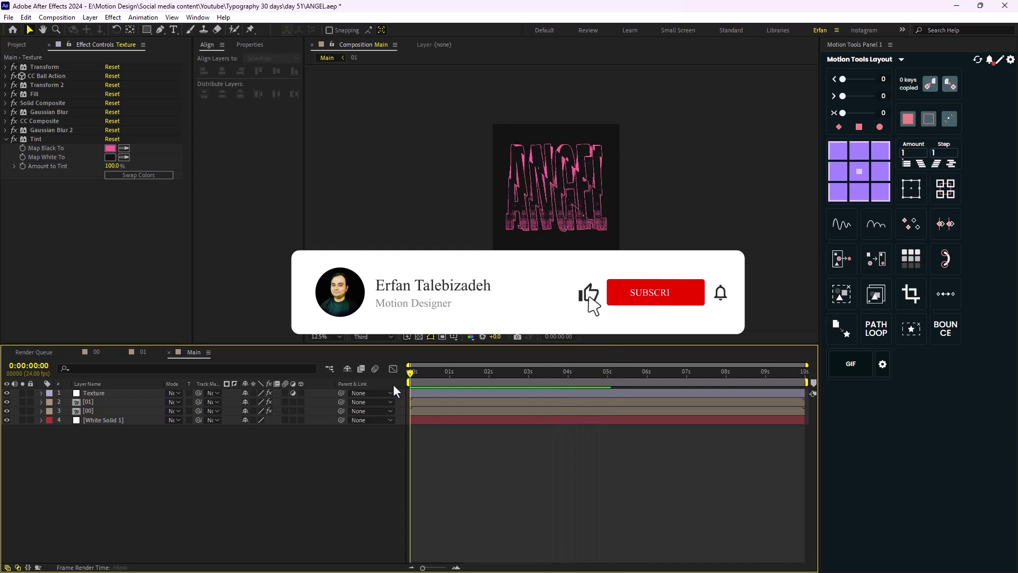
# Step: Add Texturelabs_Paper_189L.jpg from the Assets folder to the Main composition directly below the Texture layer
pyautogui.click(11, 46)
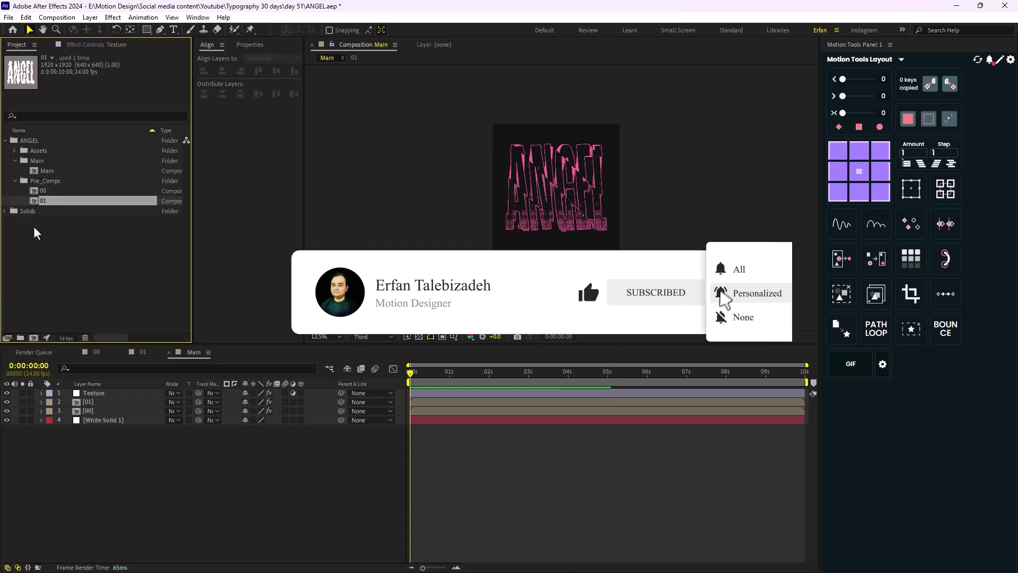
pyautogui.click(15, 181)
pyautogui.click(14, 160)
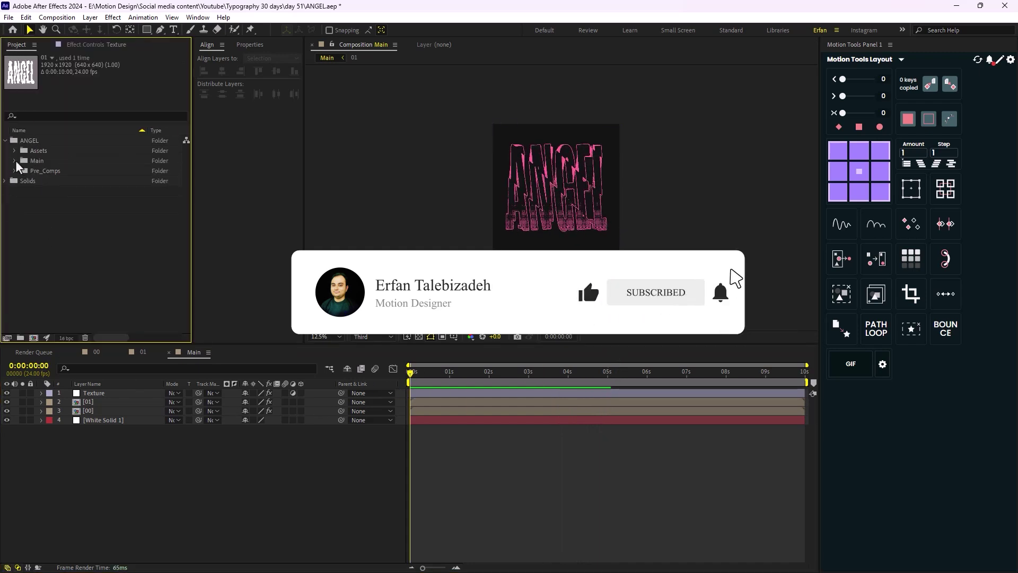
pyautogui.click(14, 151)
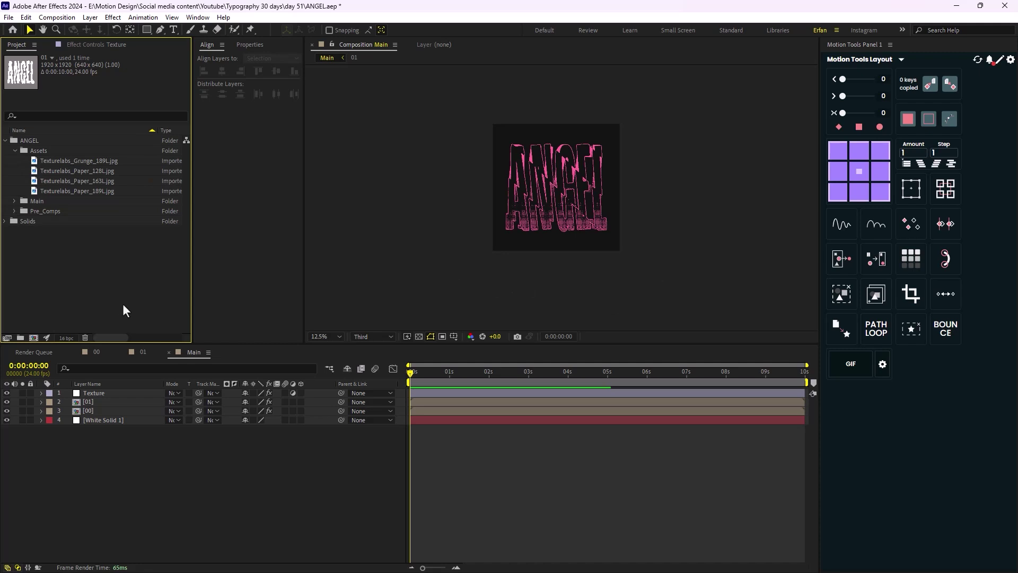
pyautogui.click(119, 285)
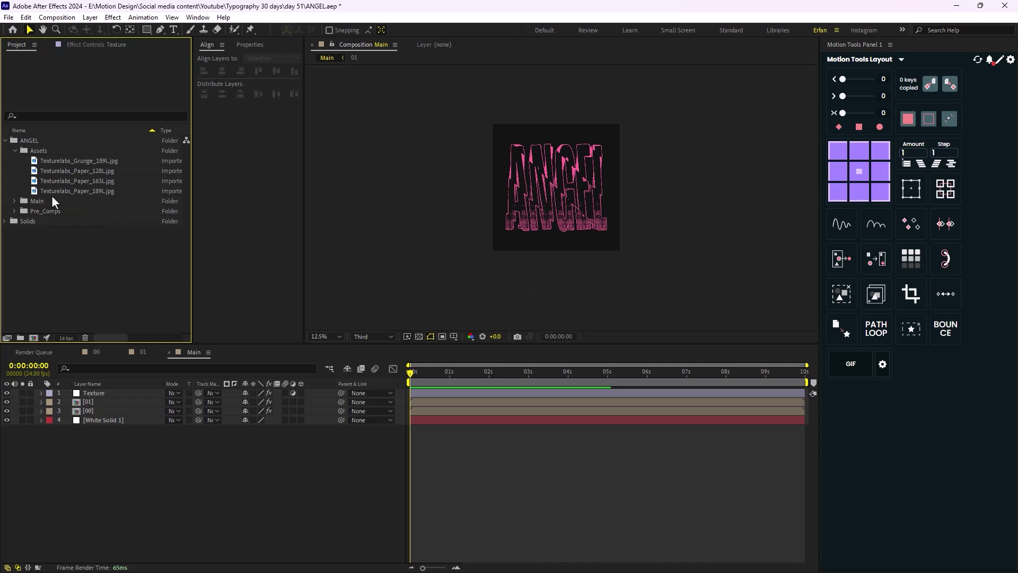
pyautogui.moveTo(88, 193); pyautogui.dragTo(115, 401)
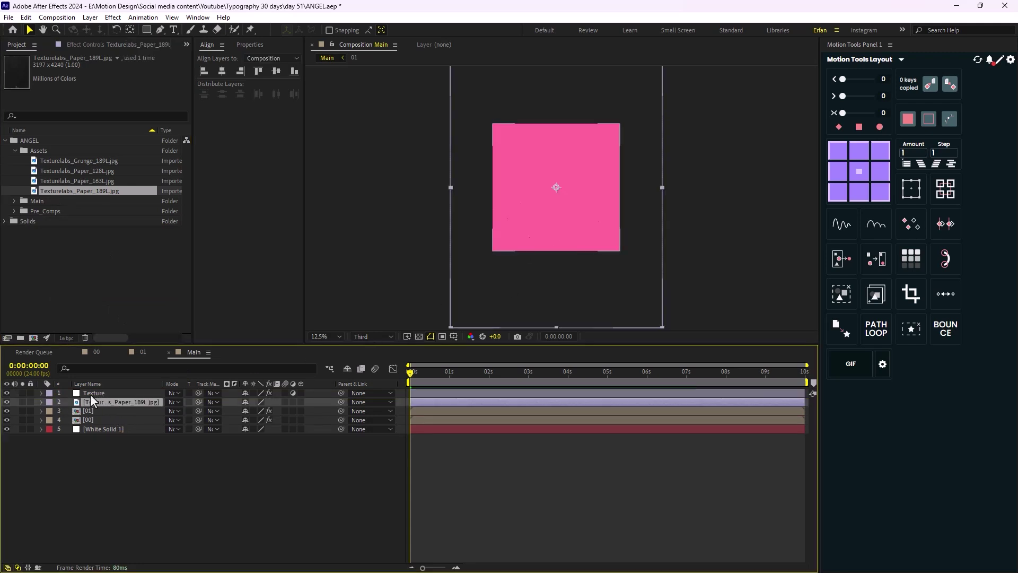
# Step: Set the Texturelabs_Paper_189L.jpg layer's blending mode to Overlay
pyautogui.scroll(1, 567, 284)
pyautogui.scroll(-1, 544, 287)
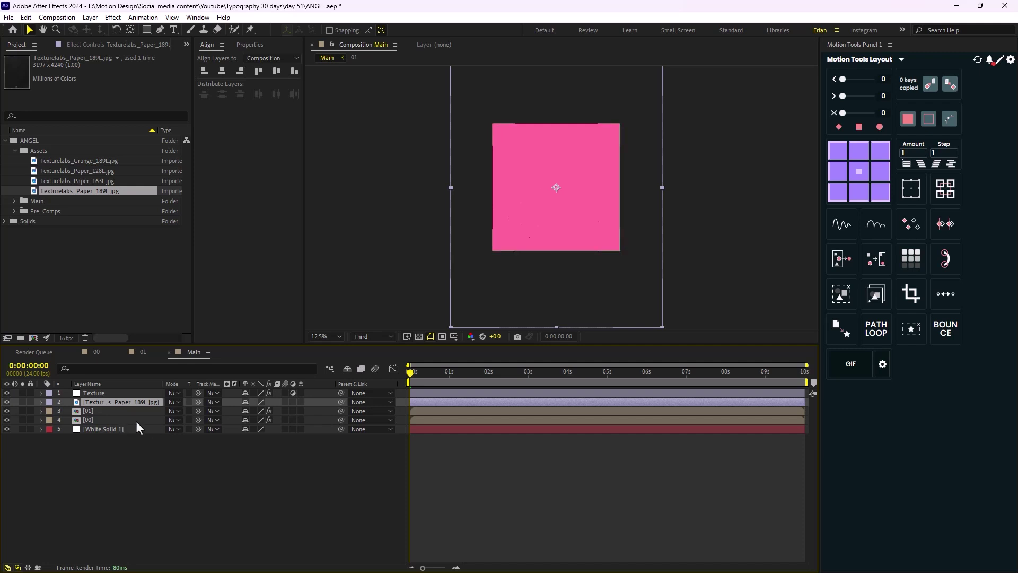
pyautogui.click(171, 403)
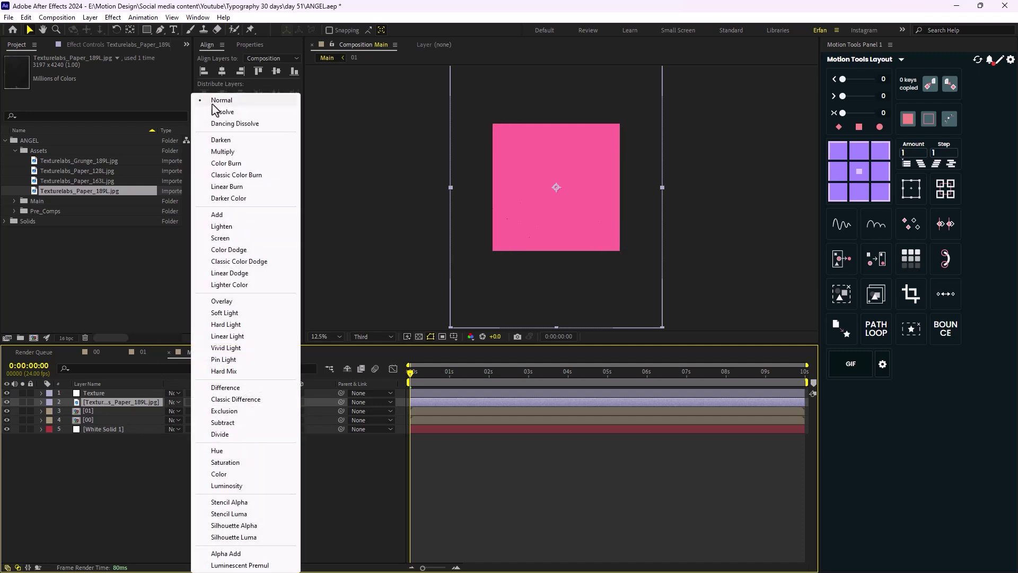
pyautogui.click(228, 302)
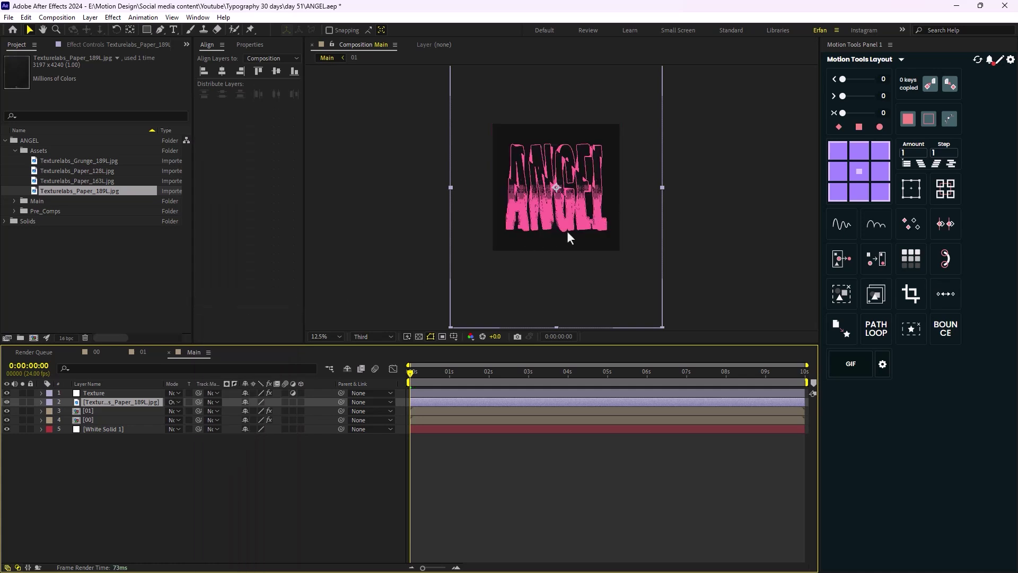
# Step: Scale the Texturelabs_Paper_189L.jpg layer to 140% while checking the grain on the letters
pyautogui.press('.')
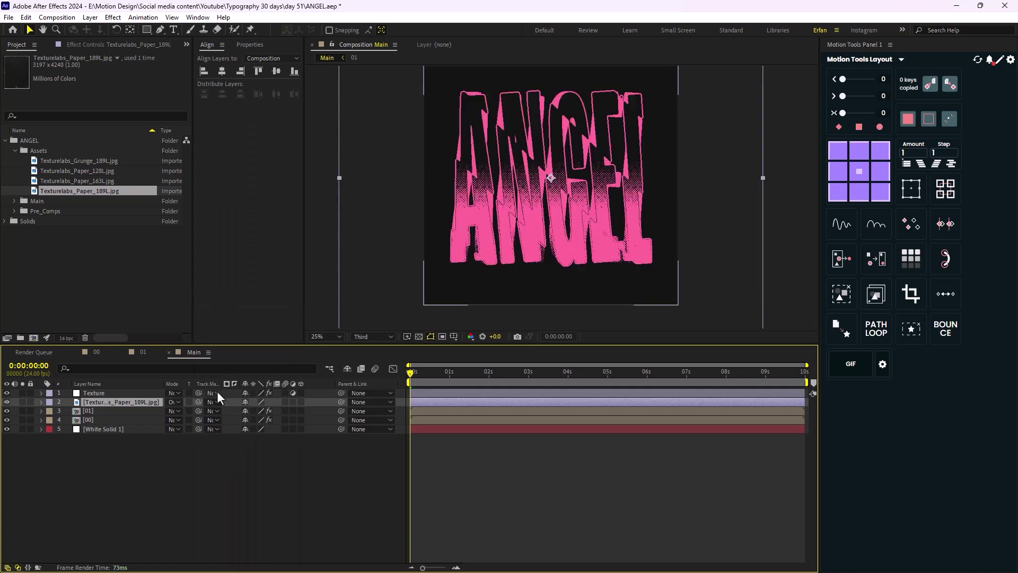
pyautogui.press('s')
pyautogui.moveTo(259, 411); pyautogui.dragTo(290, 411)
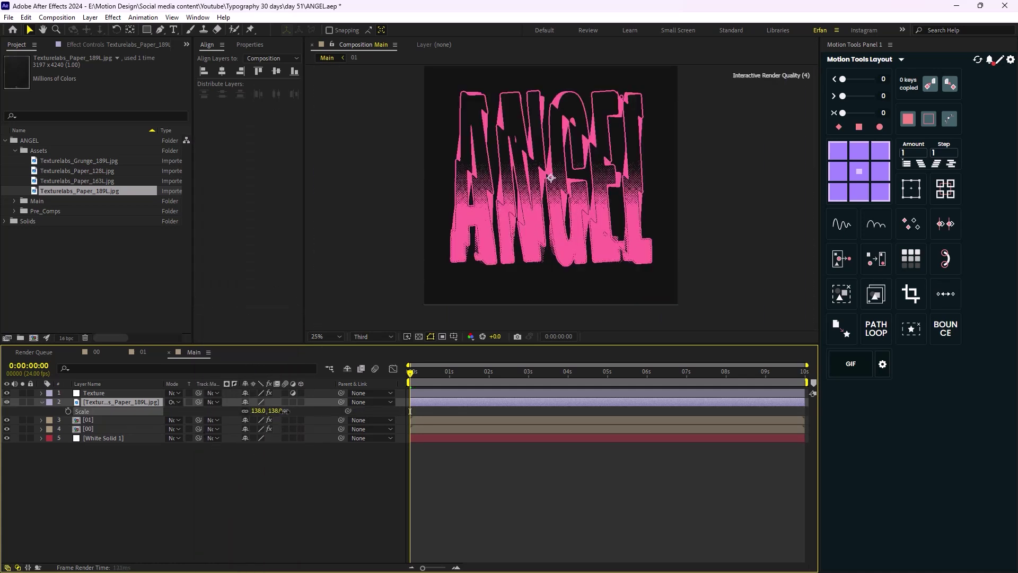
pyautogui.press('.')
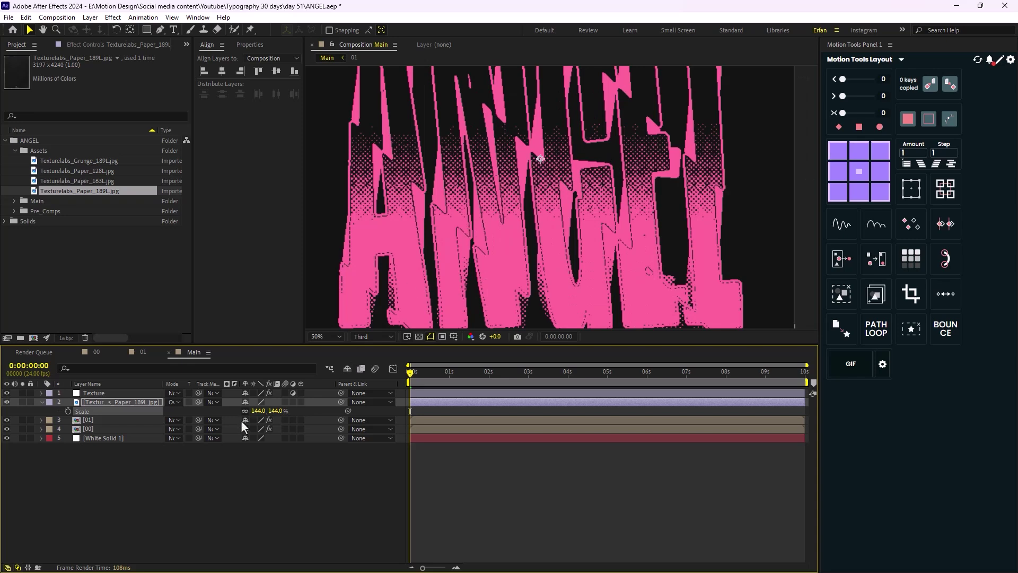
pyautogui.moveTo(258, 411); pyautogui.dragTo(254, 411)
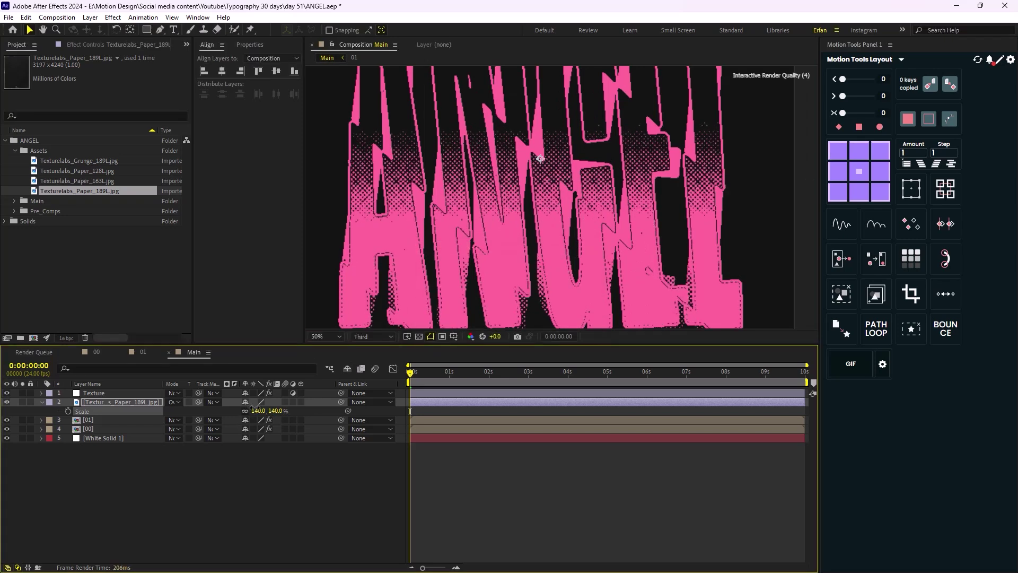
pyautogui.press(',')
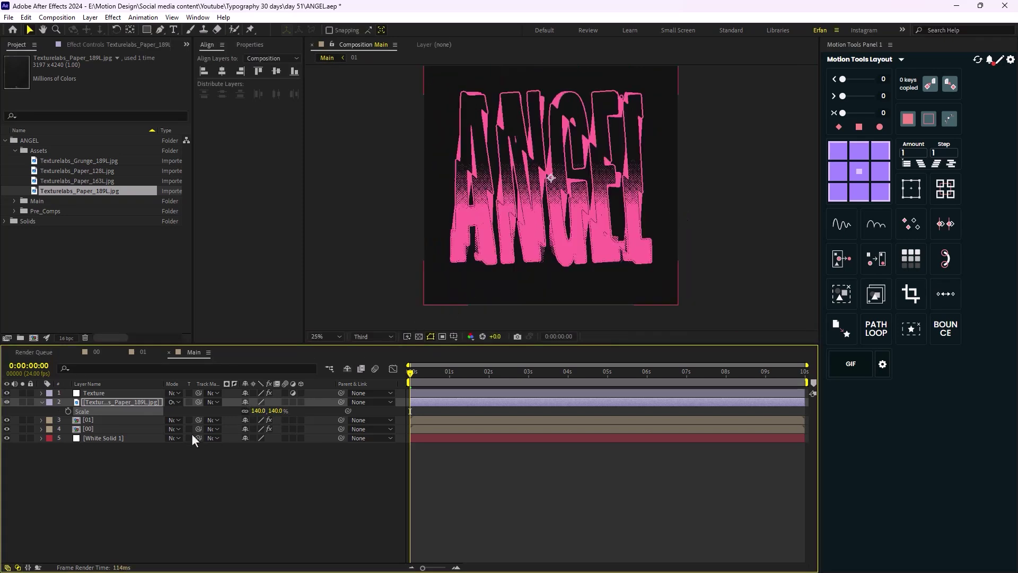
# Step: Reposition the Gradient Ramp on layer 01, with its start at about 1020, 780 and its end at about 960, 2384
pyautogui.click(99, 421)
pyautogui.click(101, 45)
pyautogui.press(',')
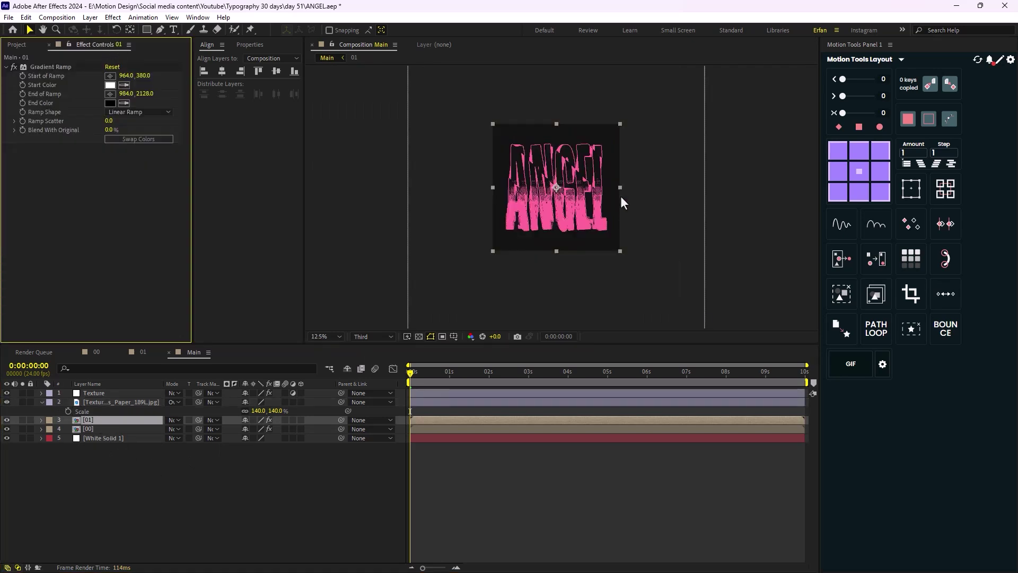
pyautogui.click(60, 71)
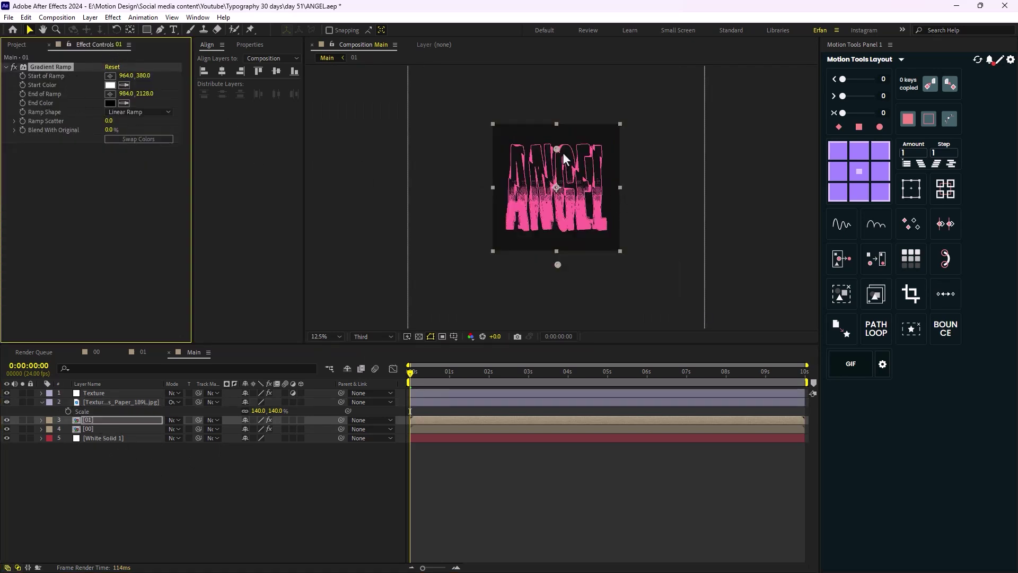
pyautogui.moveTo(558, 150); pyautogui.dragTo(561, 173)
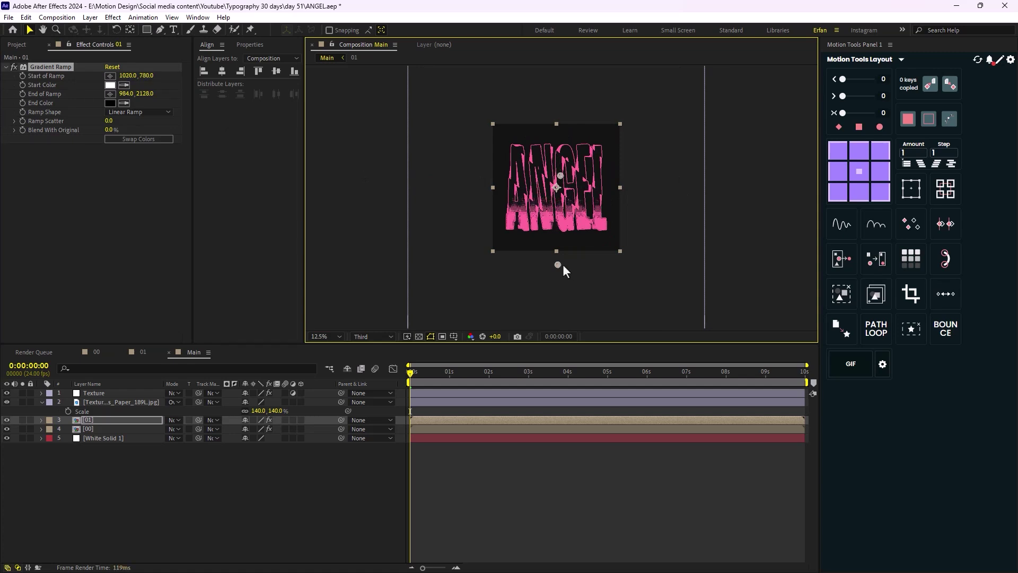
pyautogui.moveTo(558, 266); pyautogui.dragTo(557, 284)
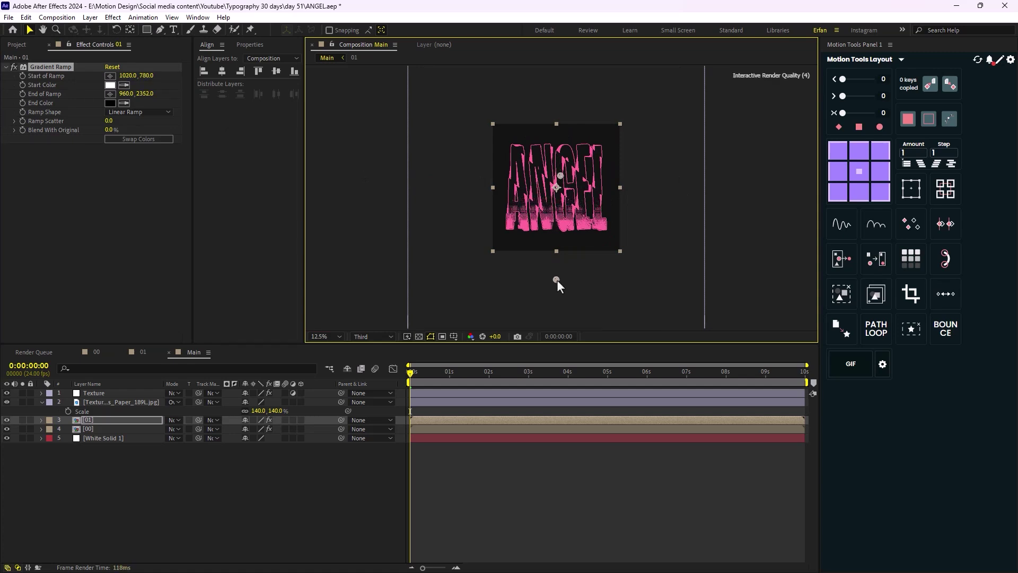
pyautogui.click(371, 461)
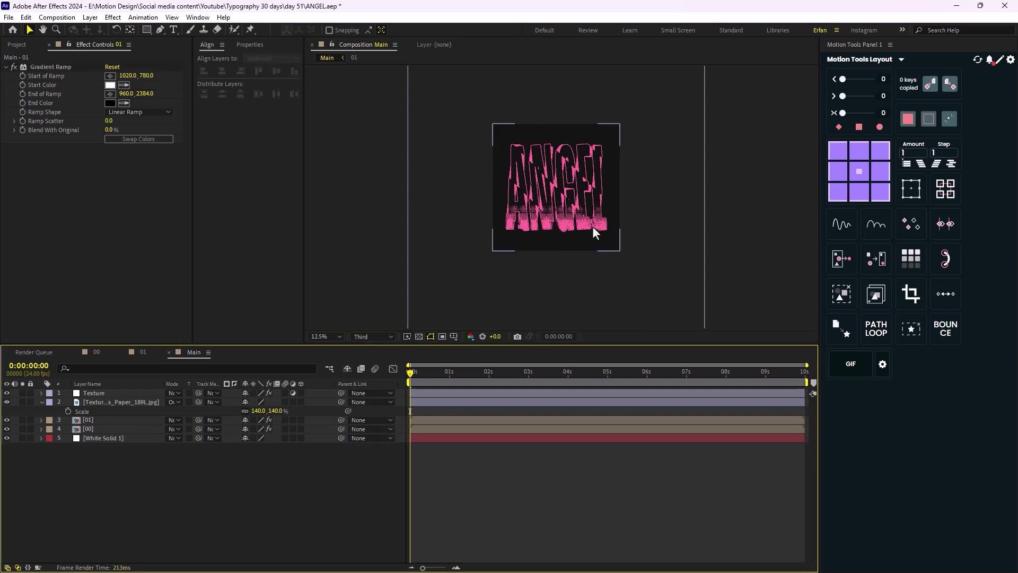
pyautogui.scroll(1, 562, 189)
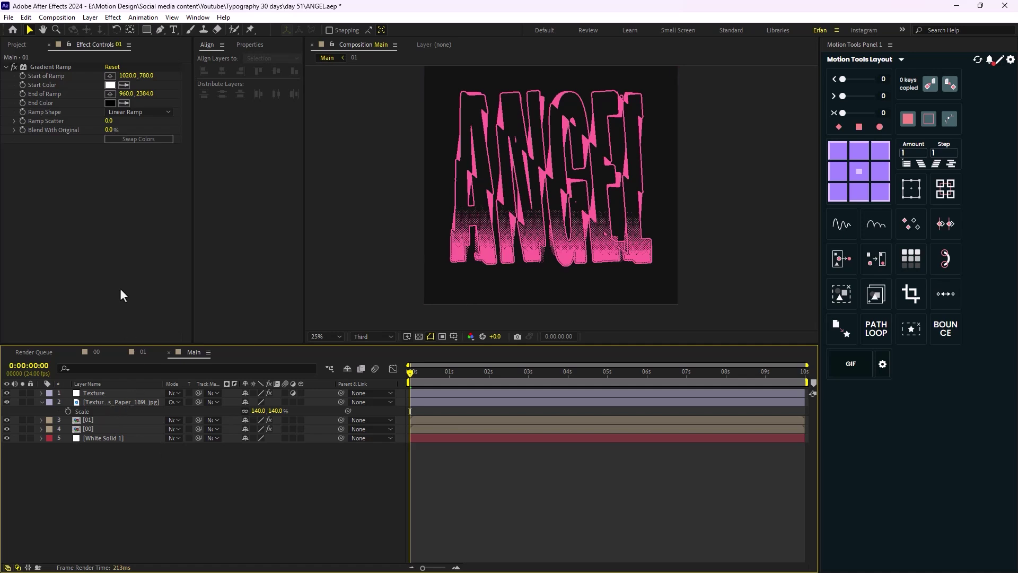
# Step: Add Texturelabs_Paper_128L.jpg directly below the Texture layer and scale it to 83%
pyautogui.click(24, 42)
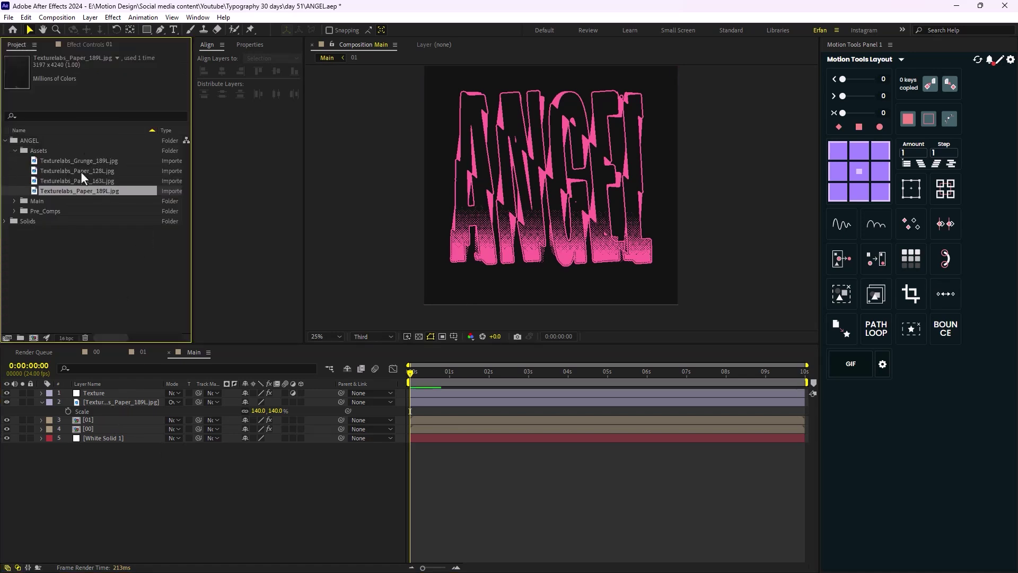
pyautogui.moveTo(80, 171); pyautogui.dragTo(108, 398)
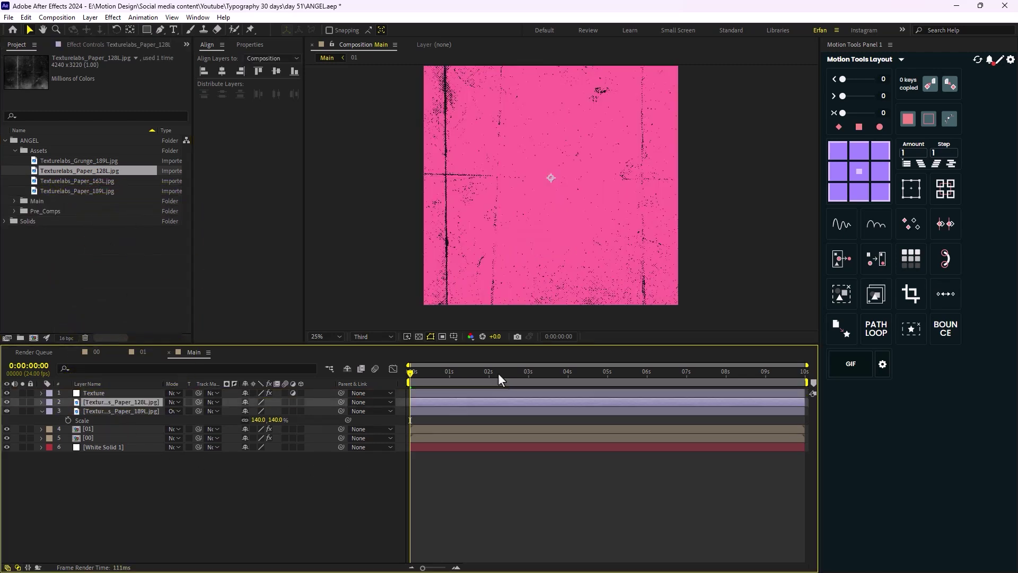
pyautogui.press(',')
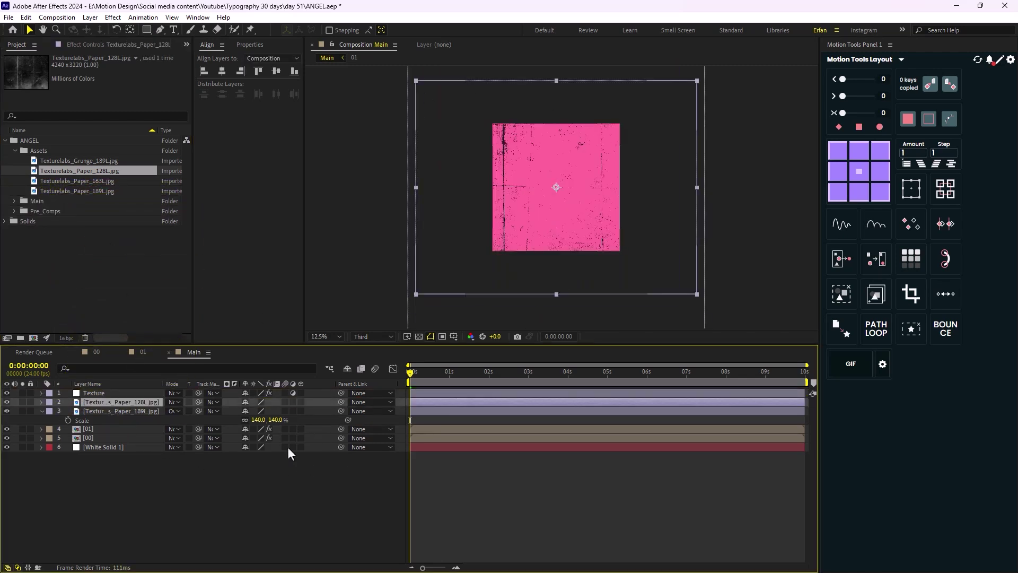
pyautogui.press('s')
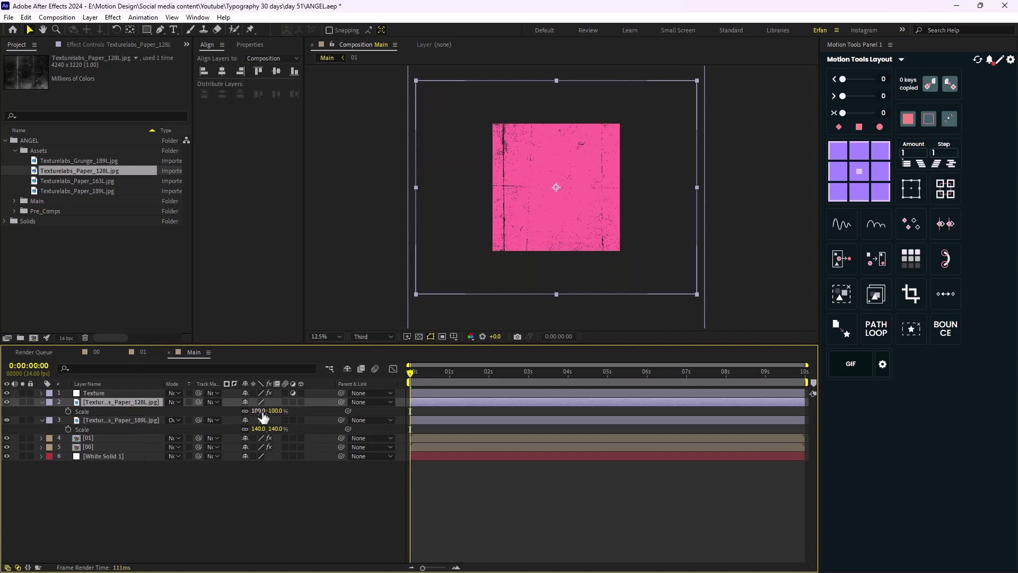
pyautogui.moveTo(259, 411); pyautogui.dragTo(196, 451)
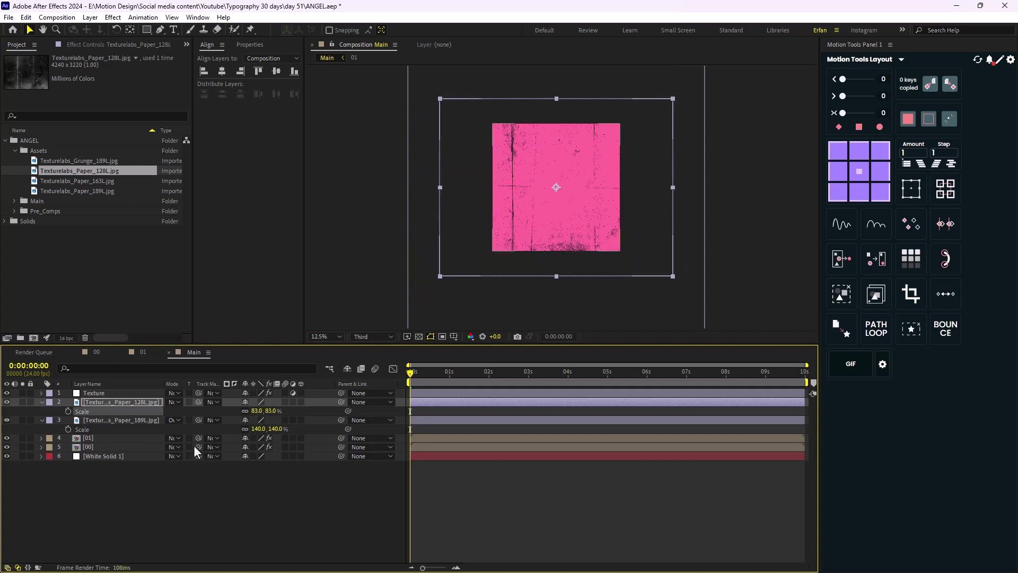
# Step: Set the Texturelabs_Paper_128L.jpg layer's blending mode to Difference and collapse the Scale properties of both paper layers
pyautogui.click(174, 402)
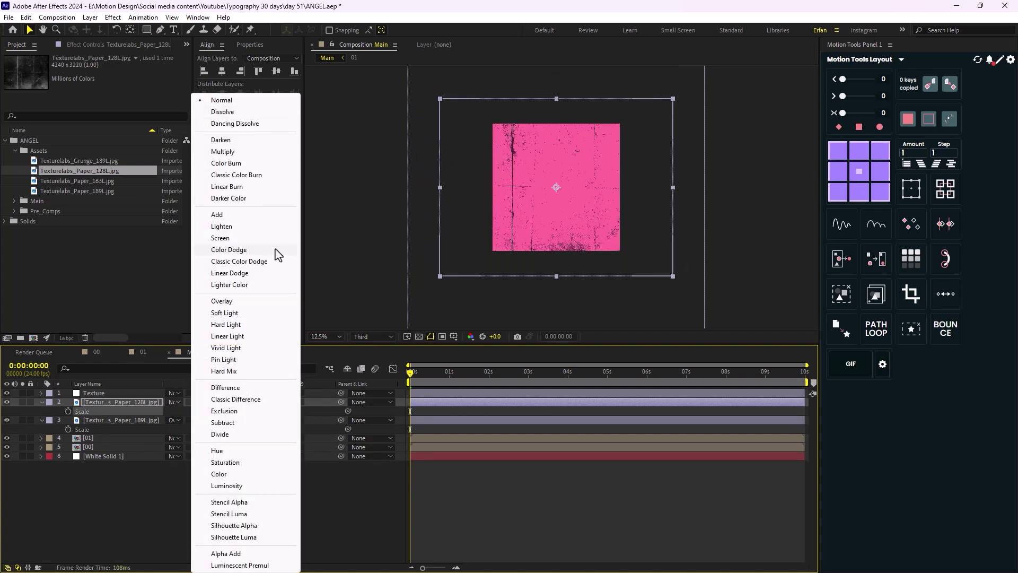
pyautogui.click(239, 388)
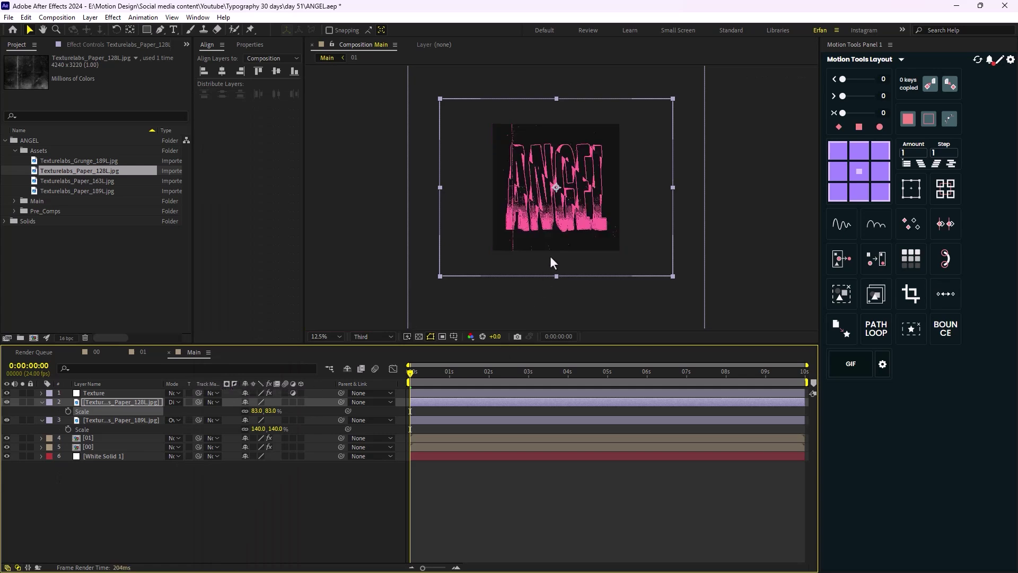
pyautogui.press('.')
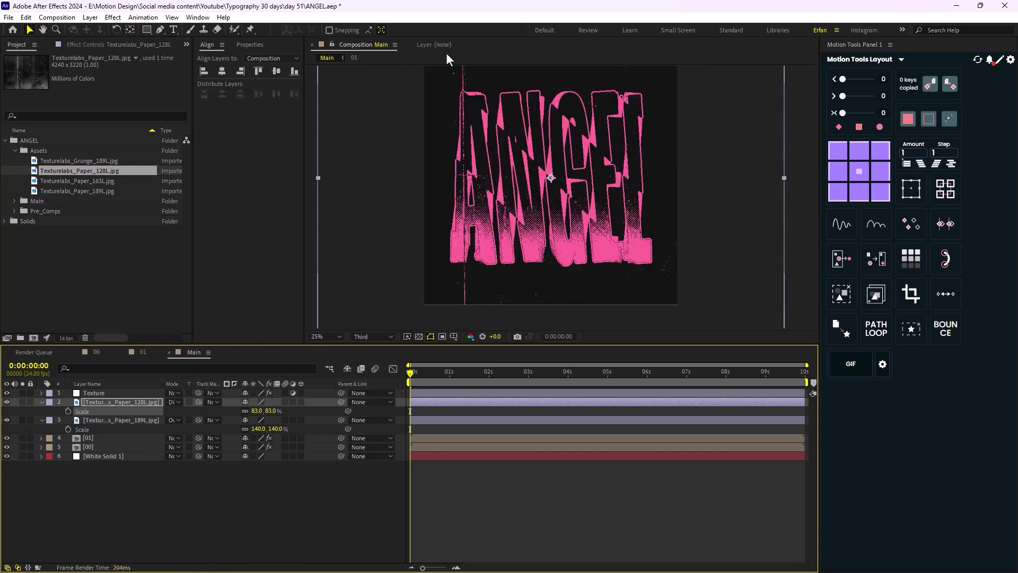
pyautogui.moveTo(446, 52); pyautogui.dragTo(468, 78)
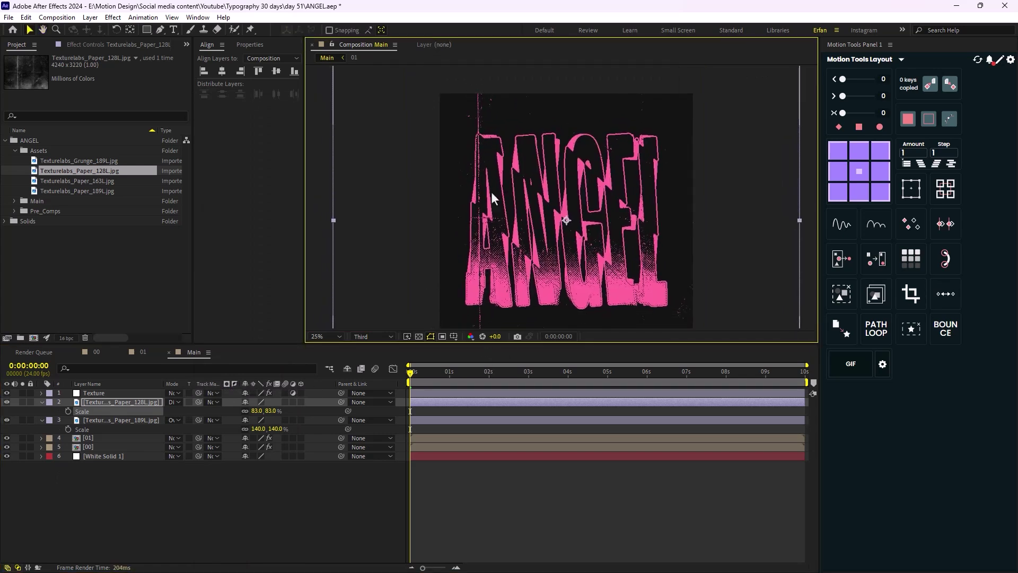
pyautogui.click(42, 402)
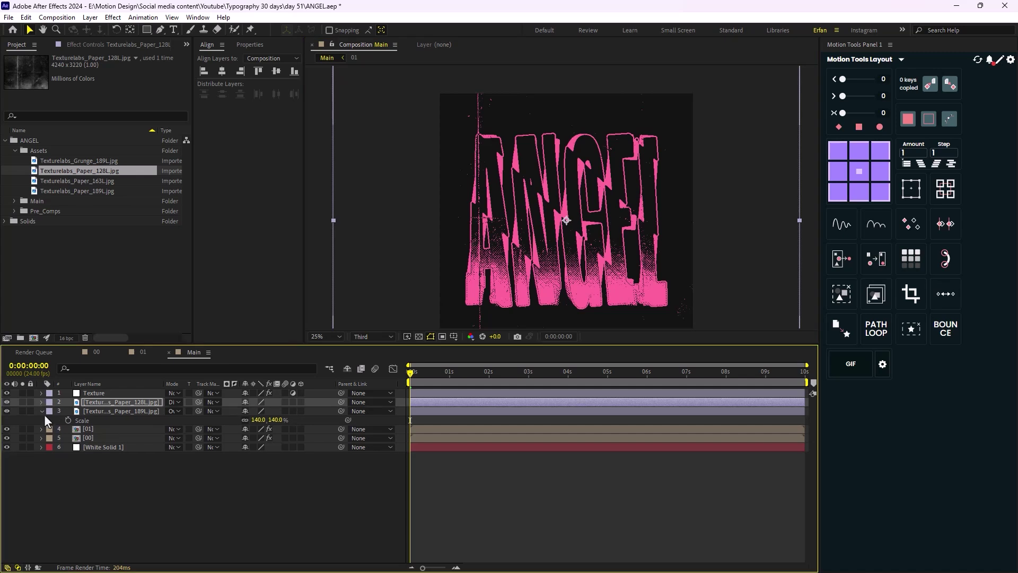
pyautogui.click(43, 412)
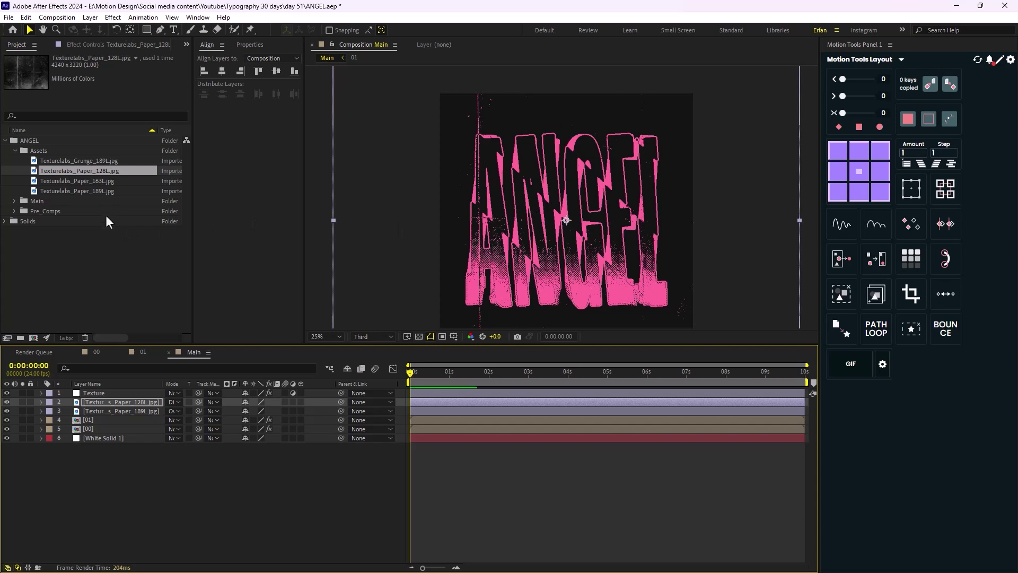
# Step: Add Texturelabs_Paper_163L.jpg above all layers in the Main composition and set its blending mode to Screen
pyautogui.click(101, 180)
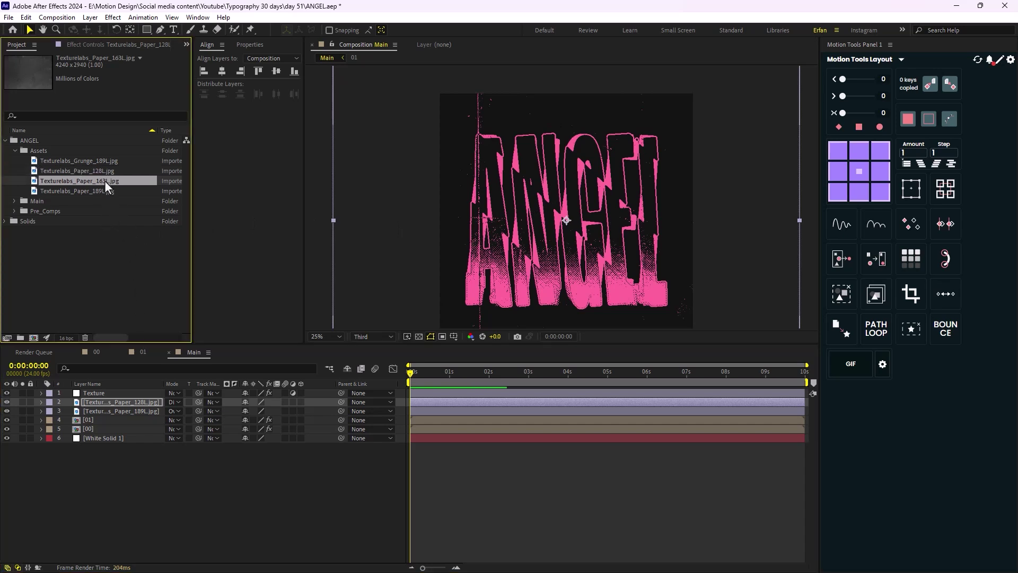
pyautogui.moveTo(107, 183); pyautogui.dragTo(118, 393)
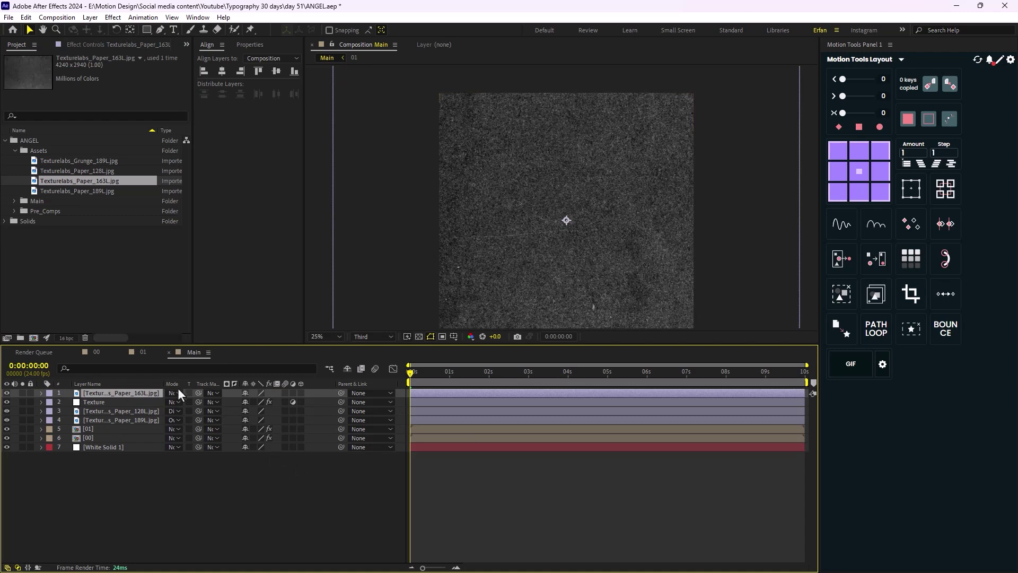
pyautogui.click(174, 393)
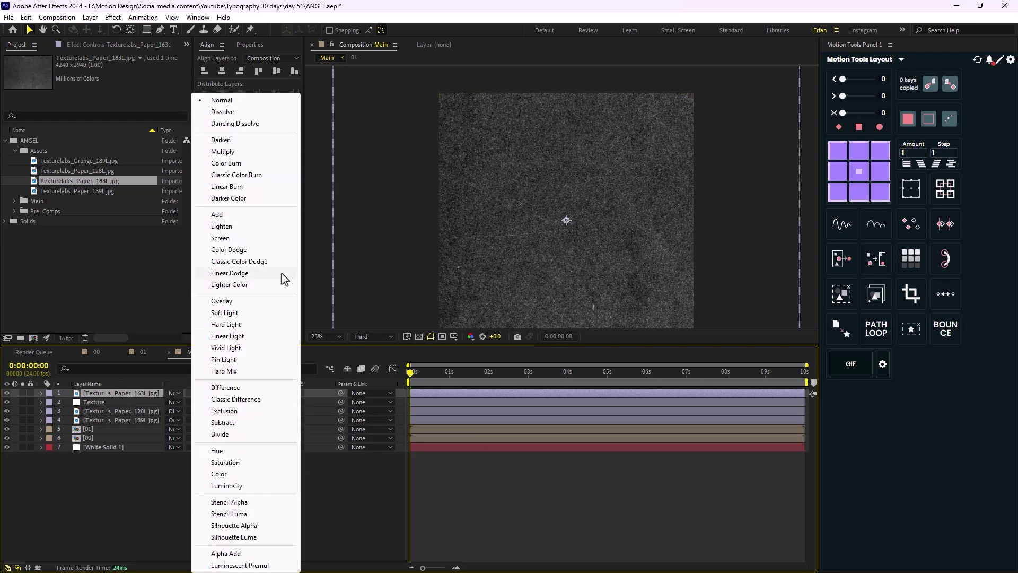
pyautogui.click(232, 238)
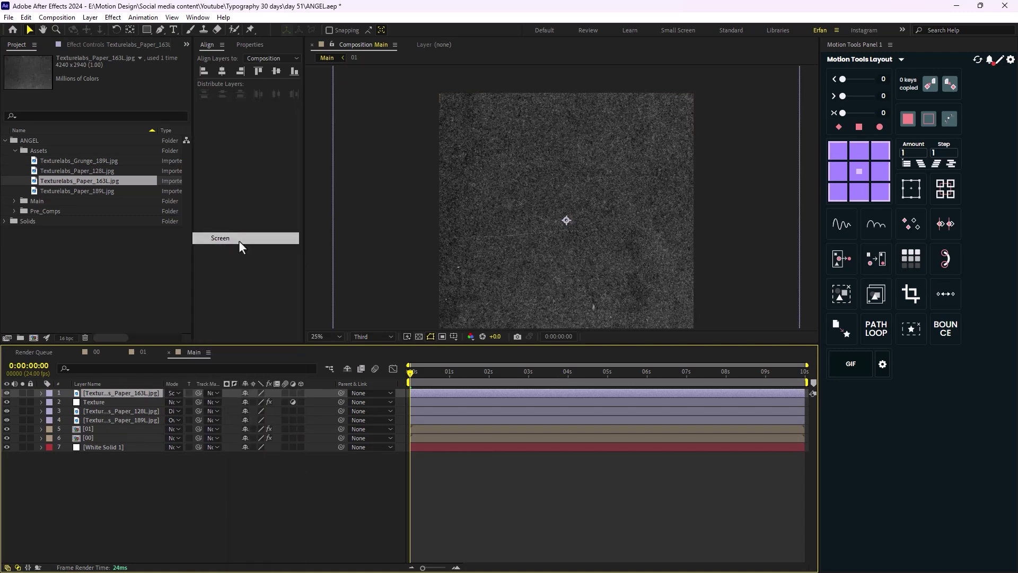
pyautogui.press(',')
pyautogui.press('.')
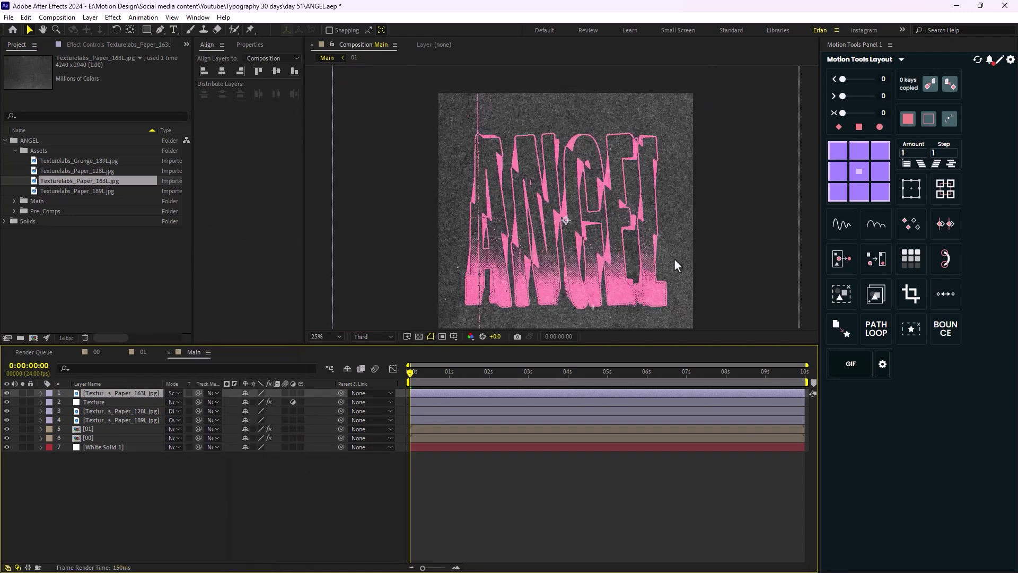
# Step: Apply Curves to the Texturelabs_Paper_163L.jpg layer and bend the RGB curve down to darken its midtones and shadows
pyautogui.hotkey('ctrl', 'space')
pyautogui.write('cura')
pyautogui.press('BackSpace')
pyautogui.press('BackSpace')
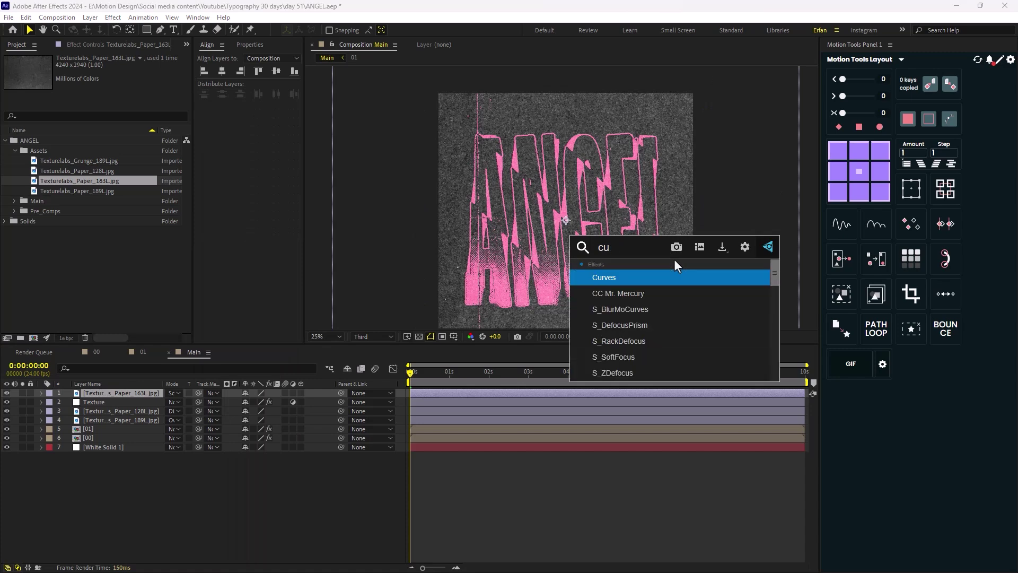
pyautogui.press('Return')
pyautogui.moveTo(108, 180); pyautogui.dragTo(115, 189)
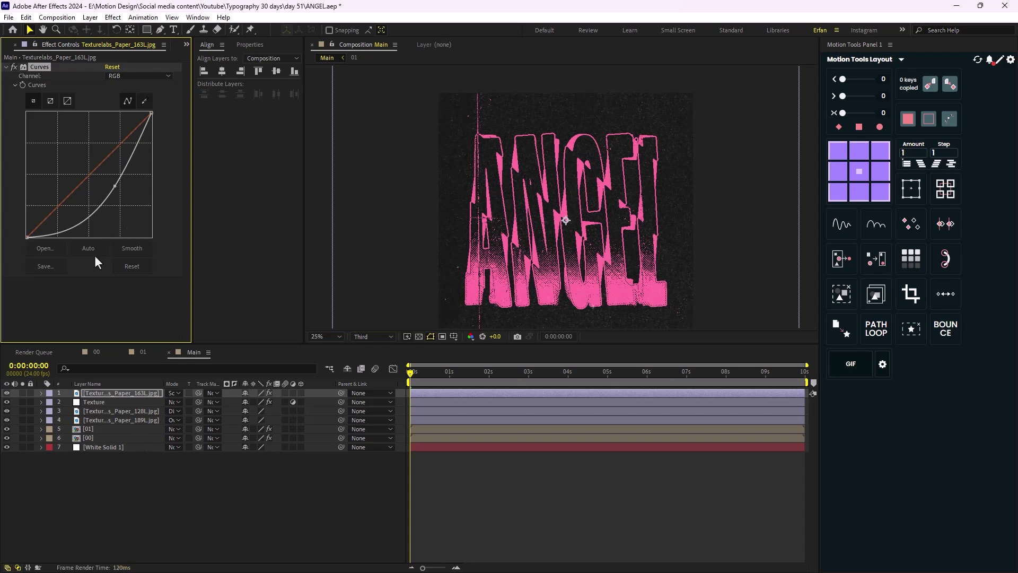
pyautogui.moveTo(114, 187); pyautogui.dragTo(117, 192)
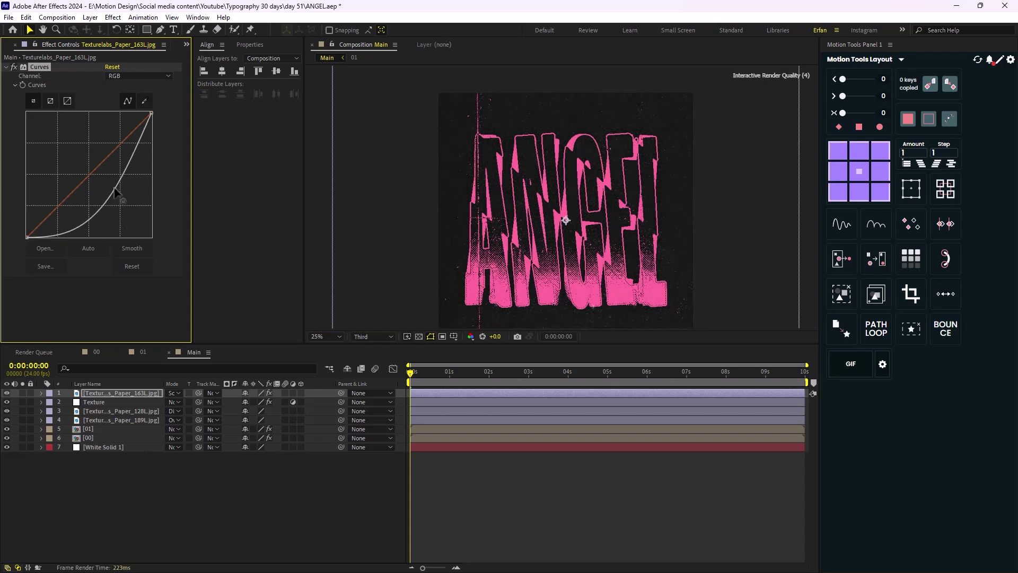
pyautogui.click(186, 502)
pyautogui.scroll(-2, 650, 221)
pyautogui.scroll(2, 644, 266)
pyautogui.scroll(-1, 612, 263)
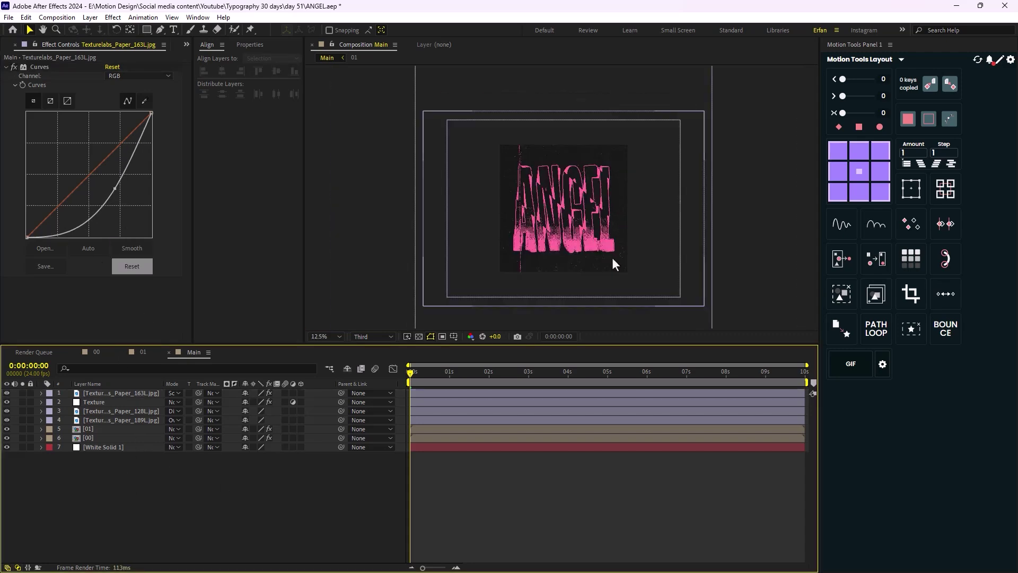
# Step: Duplicate the Texturelabs_Paper_189L.jpg layer, move the copy above all layers and set its blending mode to Add
pyautogui.click(144, 421)
pyautogui.hotkey('ctrl', 'd')
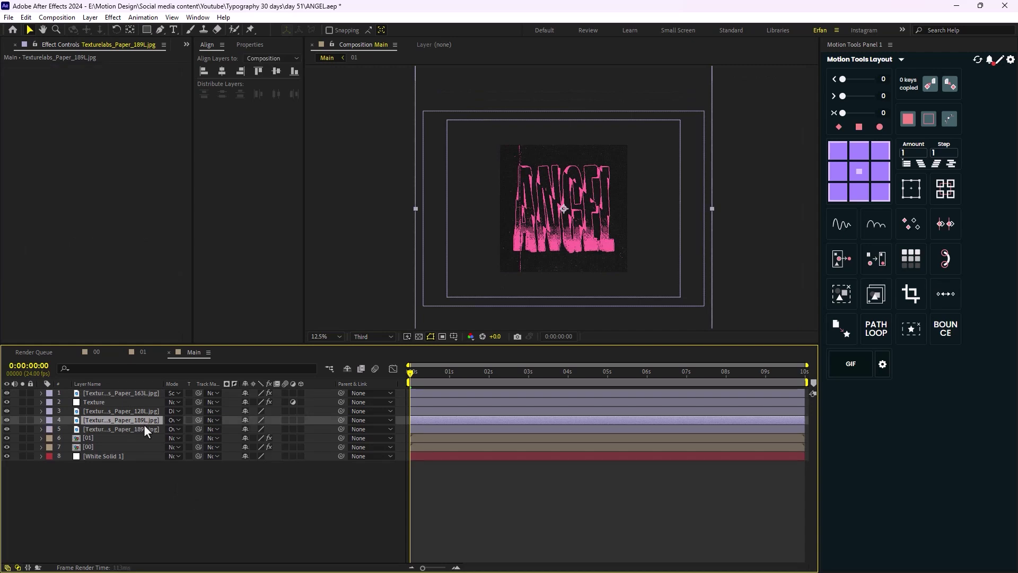
pyautogui.moveTo(142, 423); pyautogui.dragTo(145, 392)
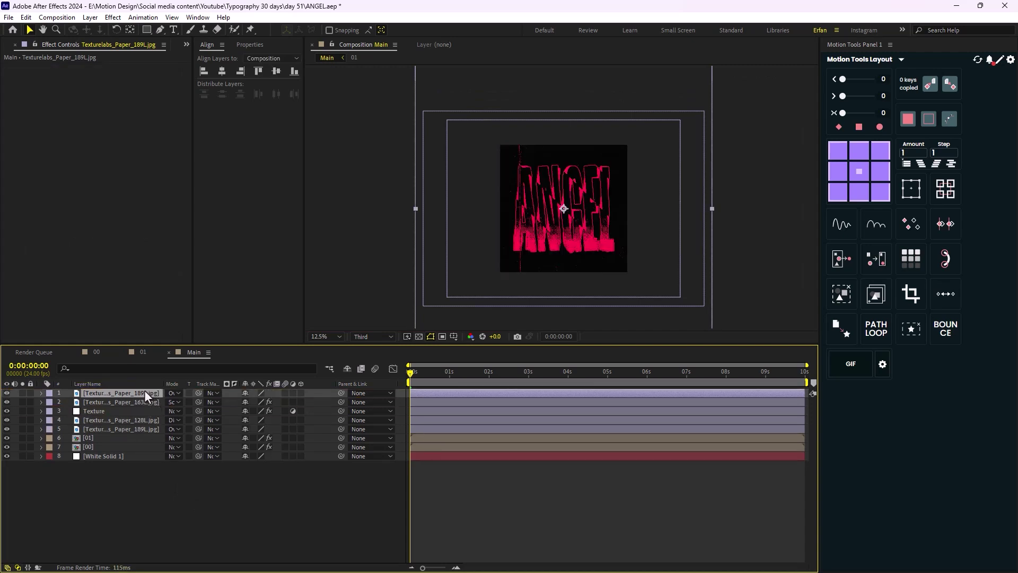
pyautogui.click(174, 393)
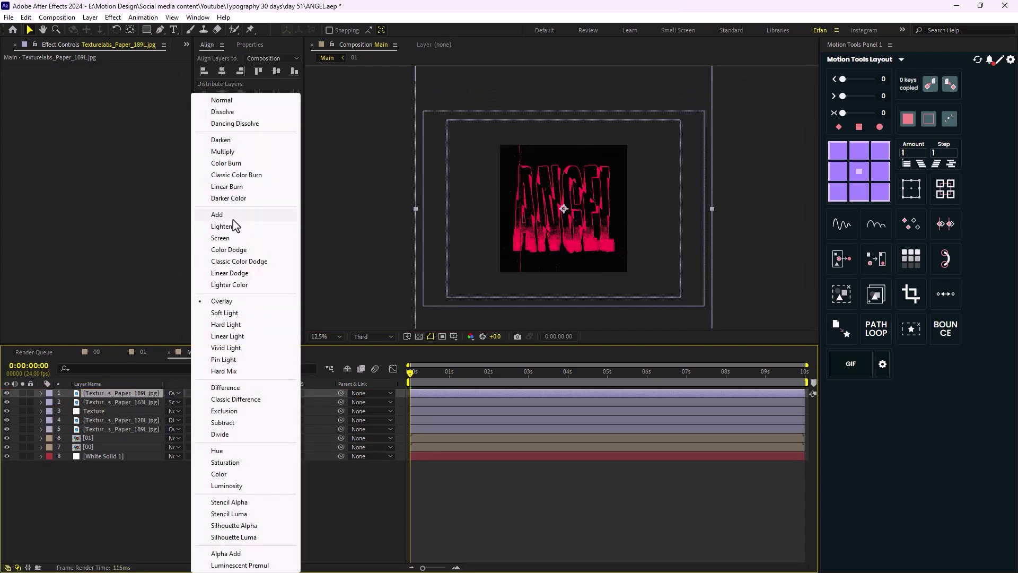
pyautogui.click(227, 215)
pyautogui.press('.')
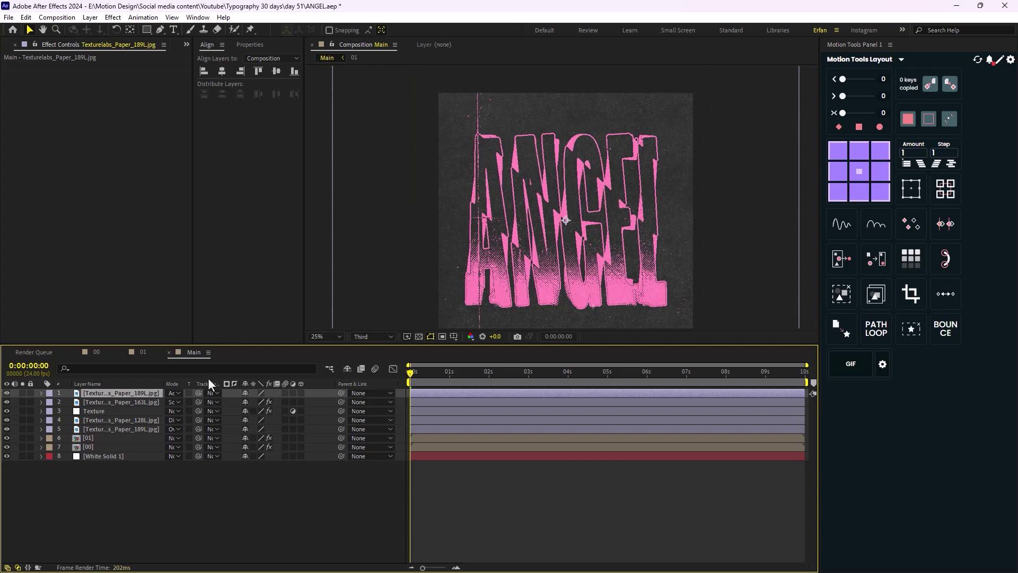
# Step: Copy the Curves effect from Texturelabs_Paper_163L.jpg to the uppermost Texturelabs_Paper_189L.jpg layer, adjust its curve slightly and preview the animation
pyautogui.click(144, 404)
pyautogui.click(52, 84)
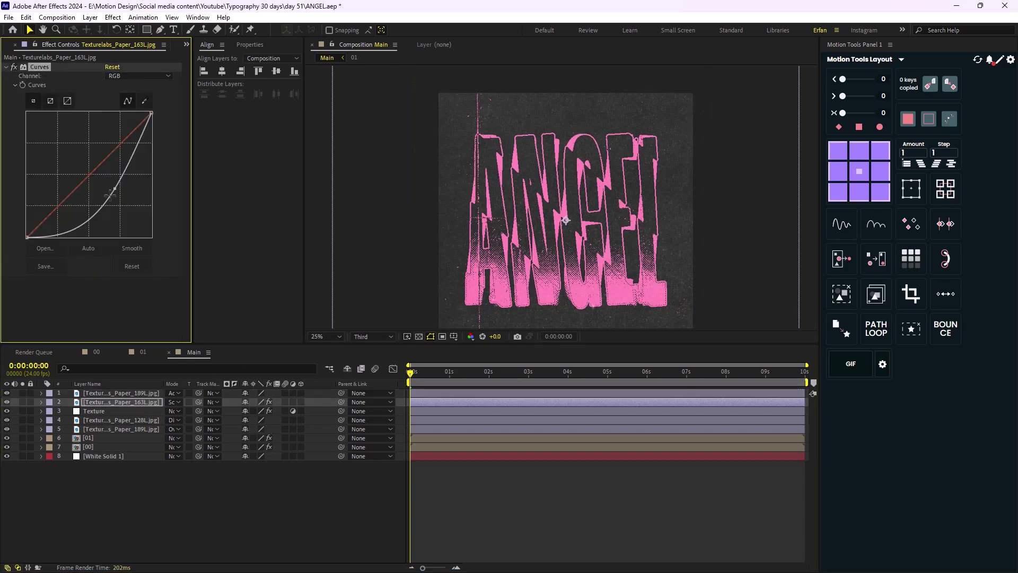
pyautogui.click(122, 393)
pyautogui.hotkey('ctrl', 'v')
pyautogui.moveTo(117, 187); pyautogui.dragTo(116, 186)
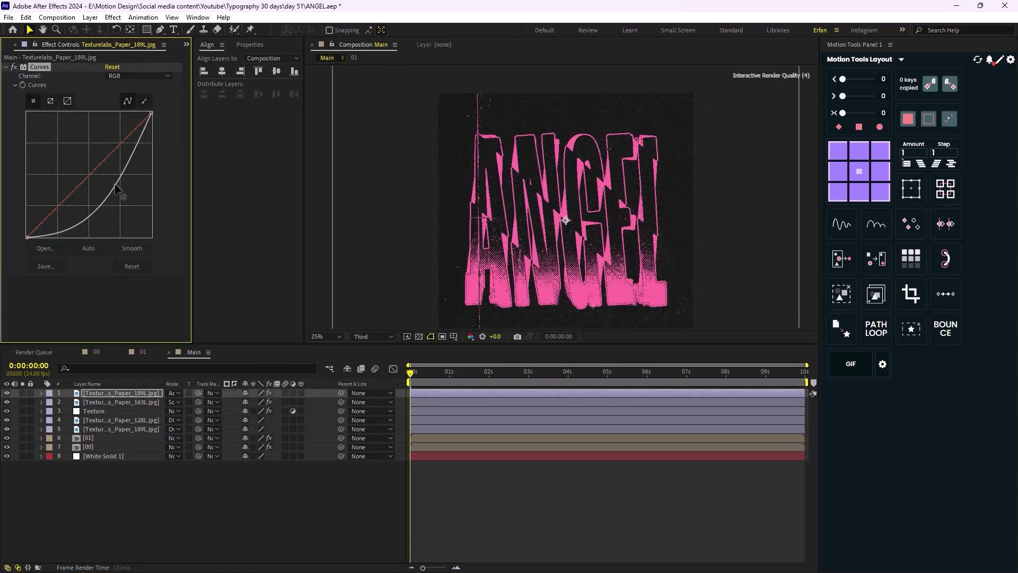
pyautogui.click(224, 501)
pyautogui.scroll(-1, 568, 261)
pyautogui.press('space')
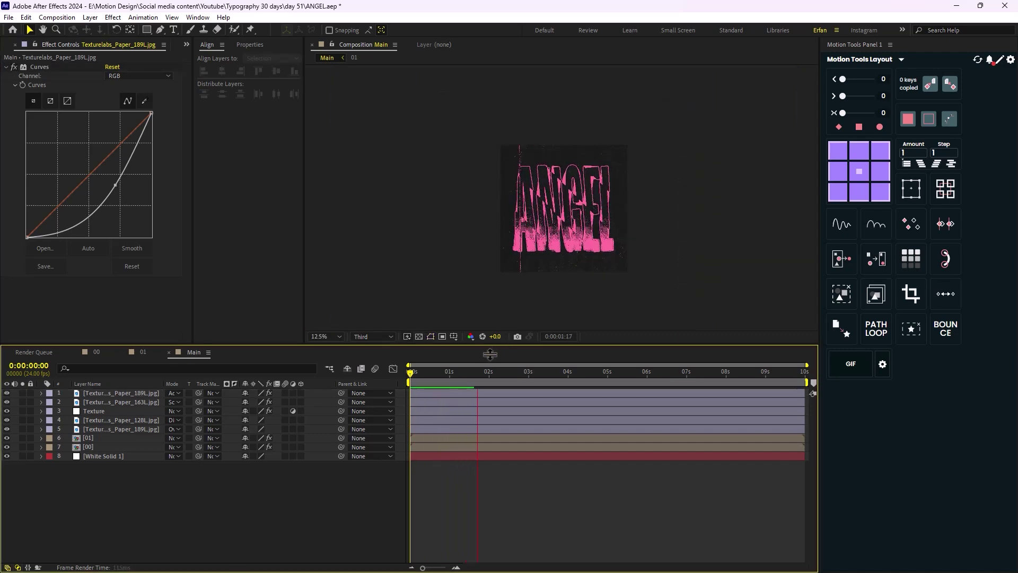
pyautogui.press('space')
# Step: Reposition the Gradient Ramp on layer 00, with its start at about 1100, -1060 and its end at about 1040, 1112
pyautogui.click(87, 456)
pyautogui.click(87, 447)
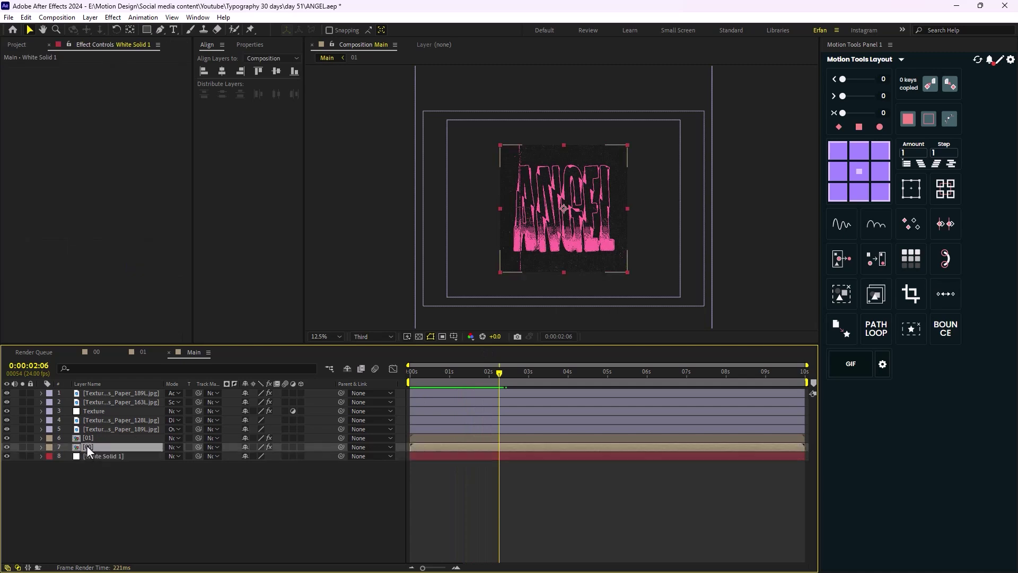
pyautogui.scroll(2, 584, 254)
pyautogui.moveTo(584, 253); pyautogui.dragTo(507, 154)
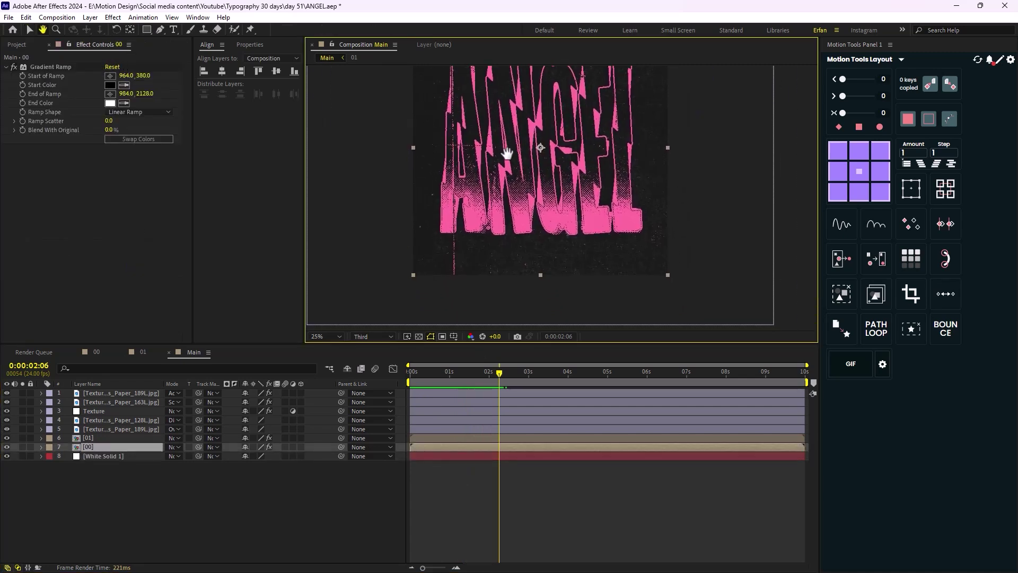
pyautogui.moveTo(540, 195); pyautogui.dragTo(546, 251)
pyautogui.click(109, 76)
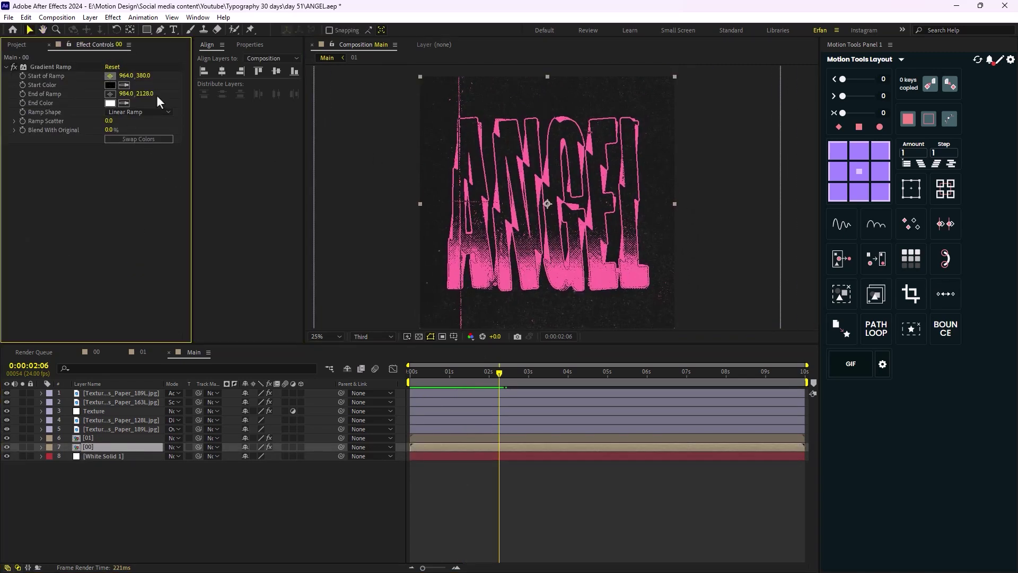
pyautogui.click(545, 204)
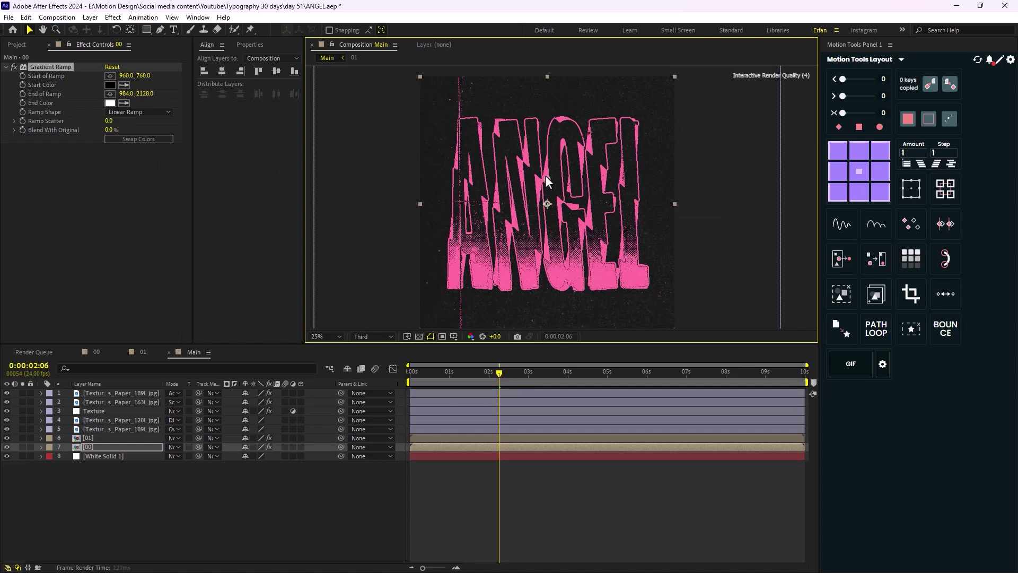
pyautogui.moveTo(539, 161); pyautogui.dragTo(539, 69)
pyautogui.press(',')
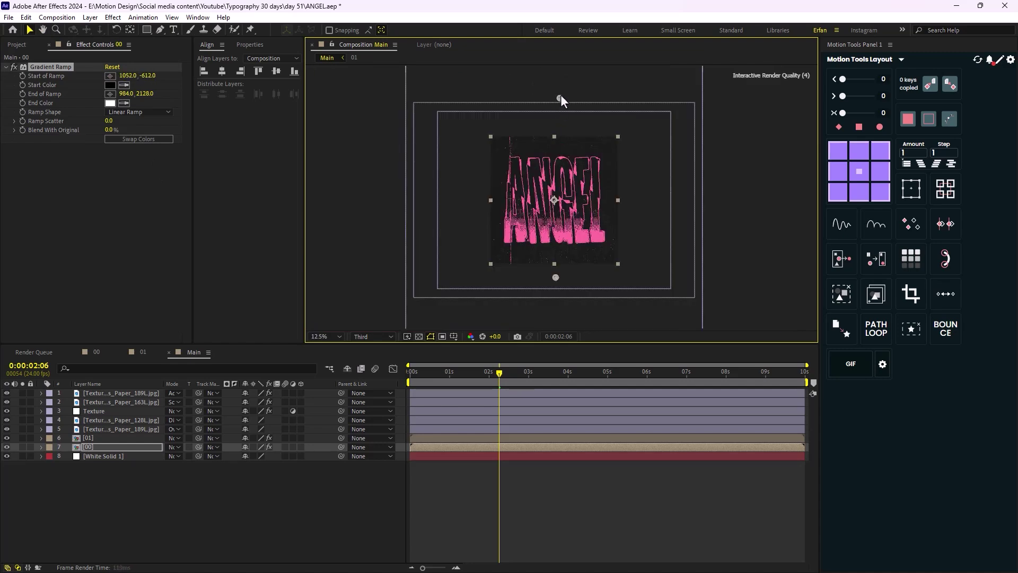
pyautogui.moveTo(564, 68); pyautogui.dragTo(564, 65)
pyautogui.scroll(-3, 530, 233)
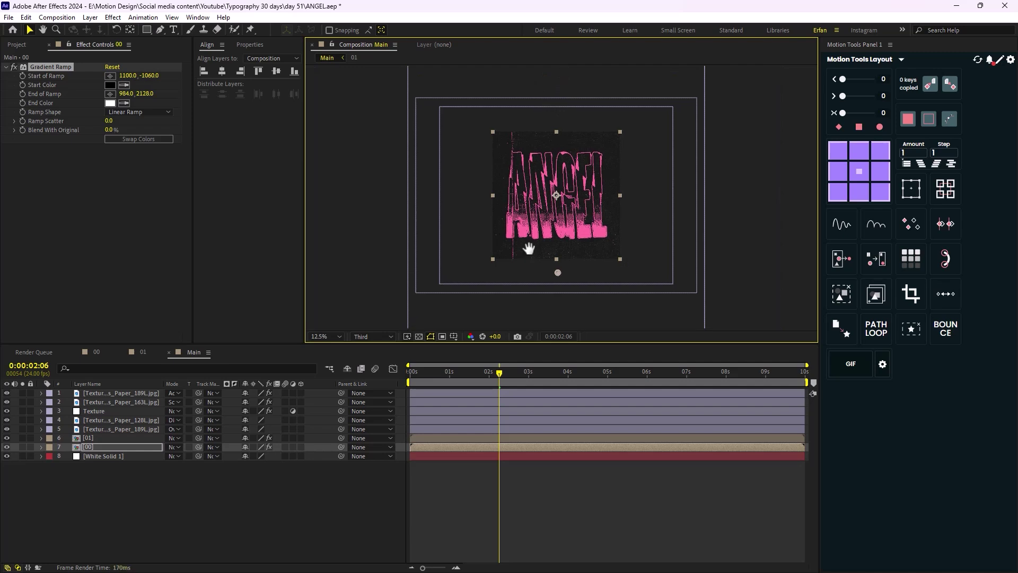
pyautogui.moveTo(539, 186); pyautogui.dragTo(537, 217)
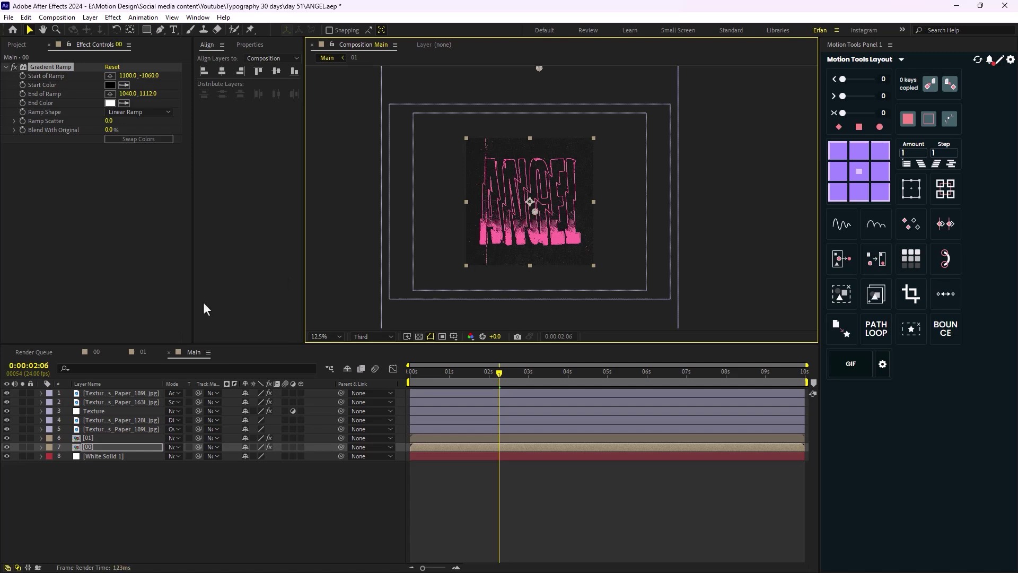
# Step: Reposition the Gradient Ramp on layer 01, with its start at about 1000, 656 and its end at about 920, 2808, and preview the animation
pyautogui.click(135, 438)
pyautogui.moveTo(520, 159); pyautogui.dragTo(551, 179)
pyautogui.click(51, 67)
pyautogui.moveTo(548, 289); pyautogui.dragTo(545, 317)
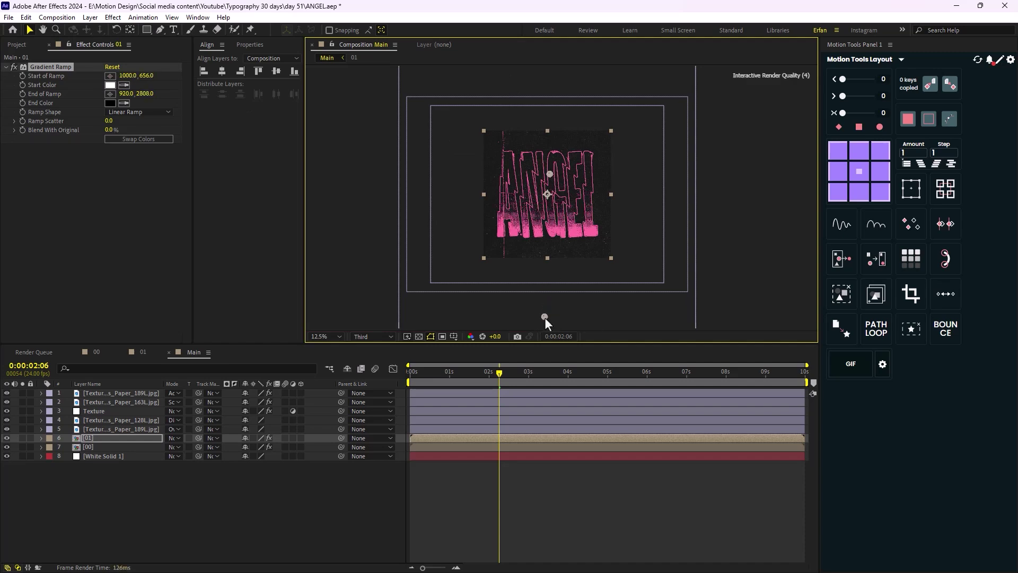
pyautogui.click(318, 494)
pyautogui.press('space')
pyautogui.scroll(1, 596, 283)
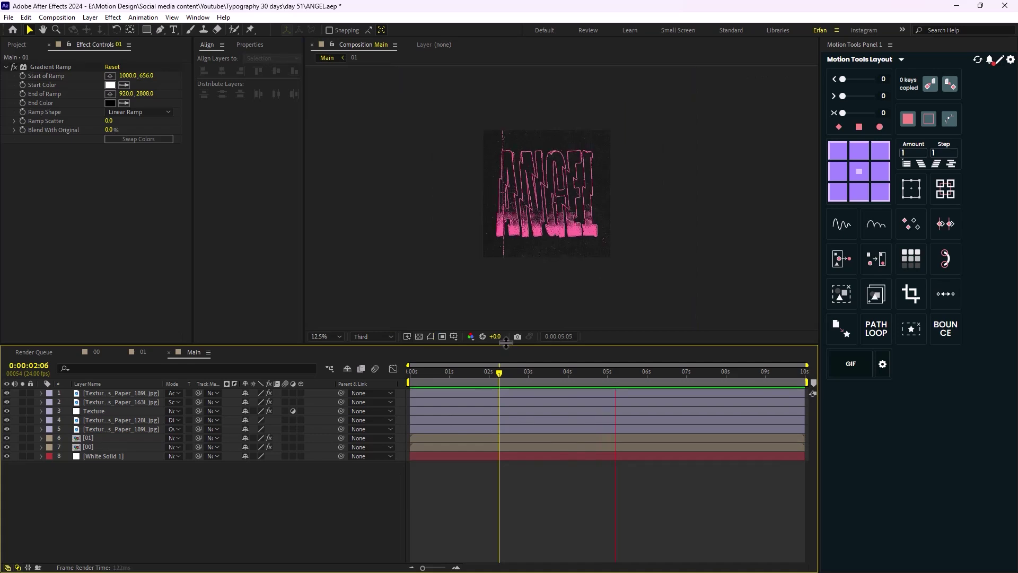